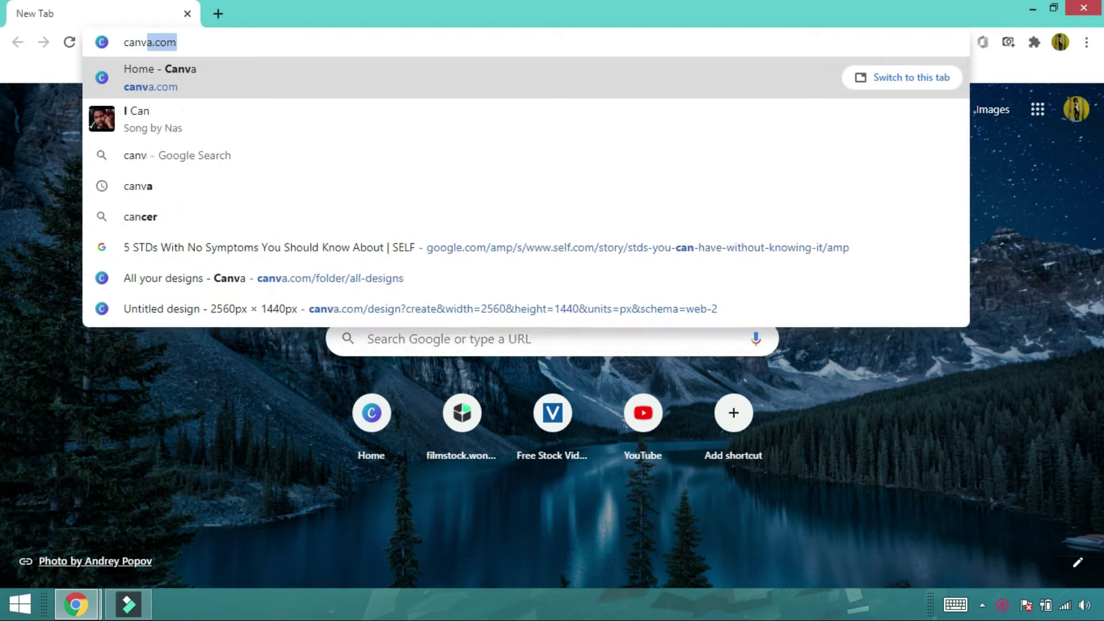
- Open canva.com and create a new design with custom dimensions of 2560 × 1440 px
type(".com")
key("Return")
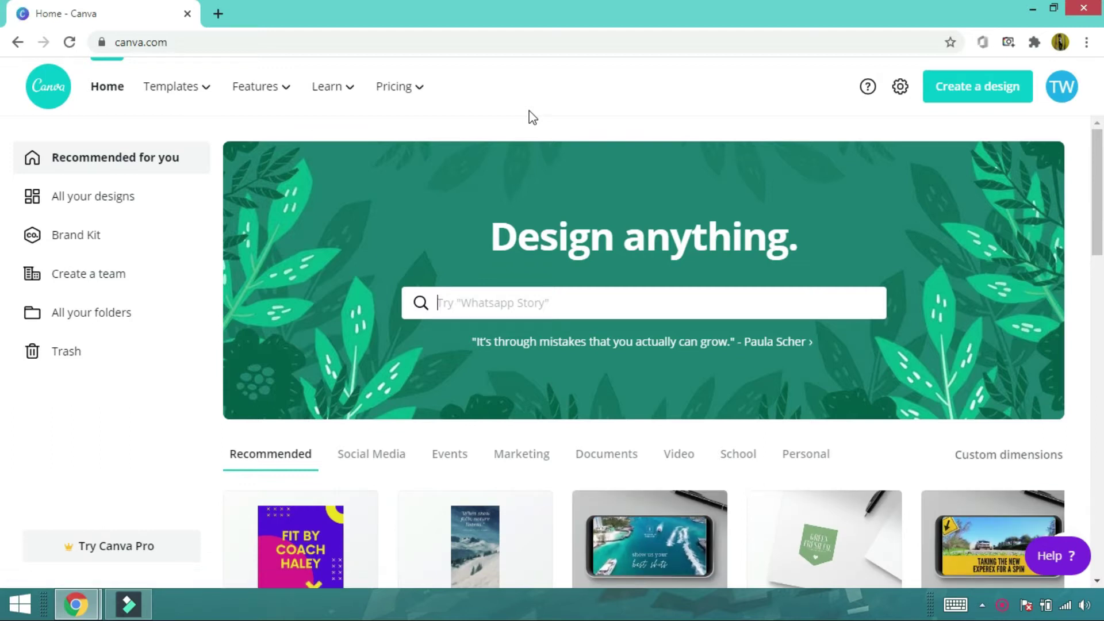
left_click(994, 92)
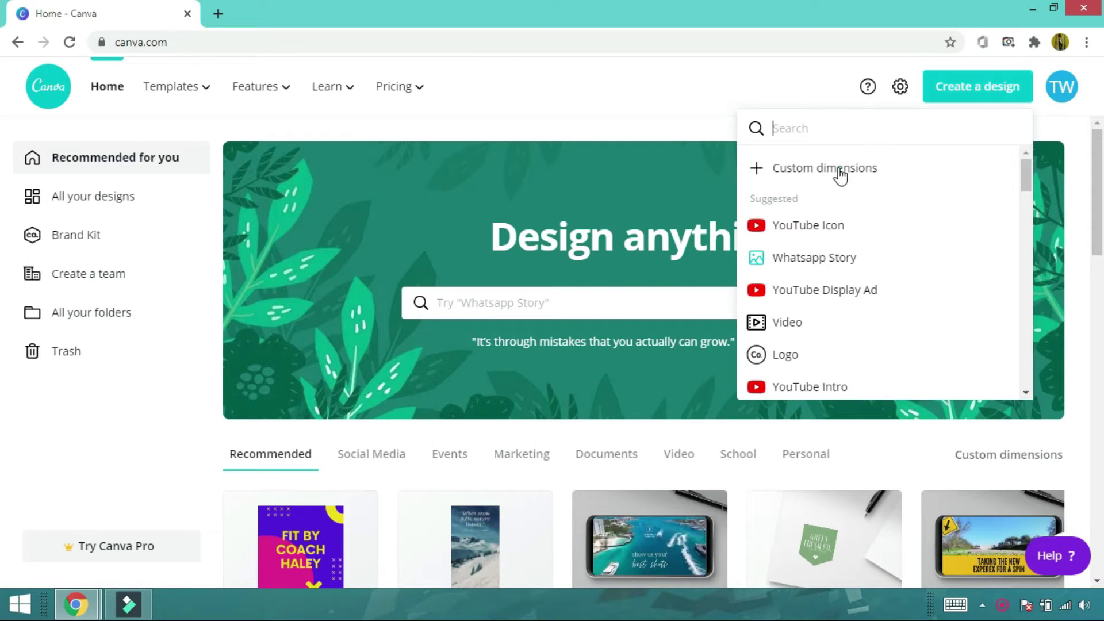
left_click(840, 173)
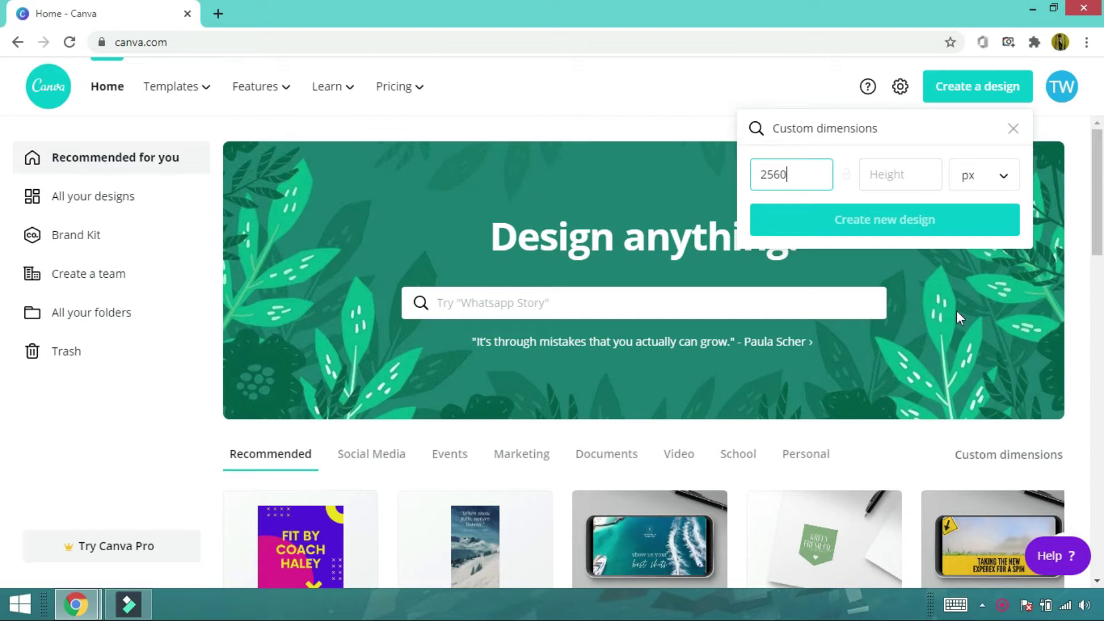
left_click(888, 179)
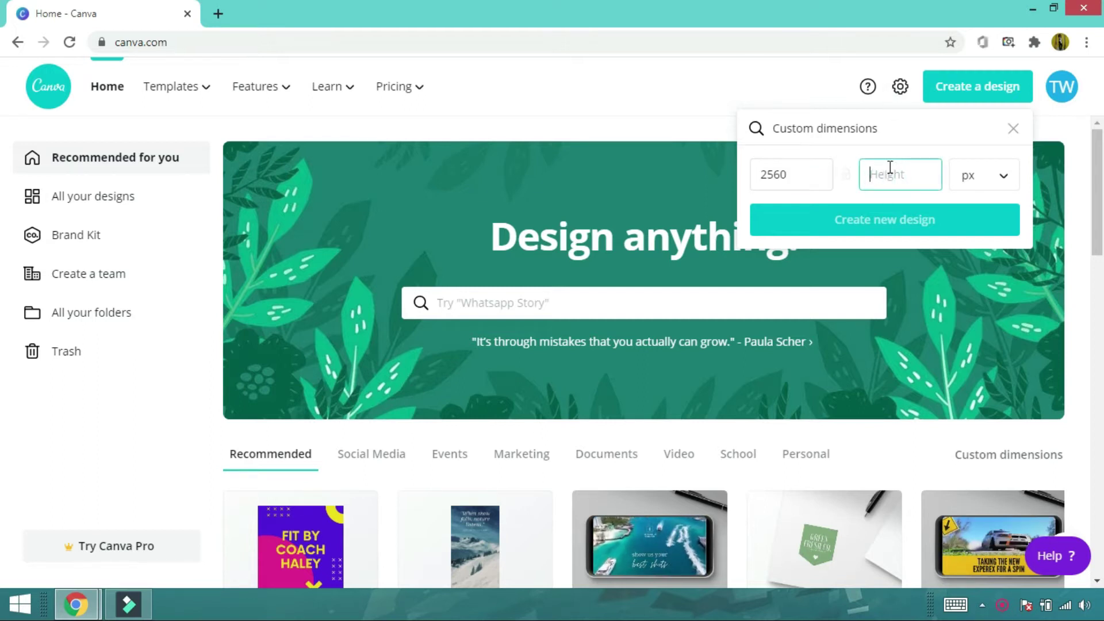
type("1440")
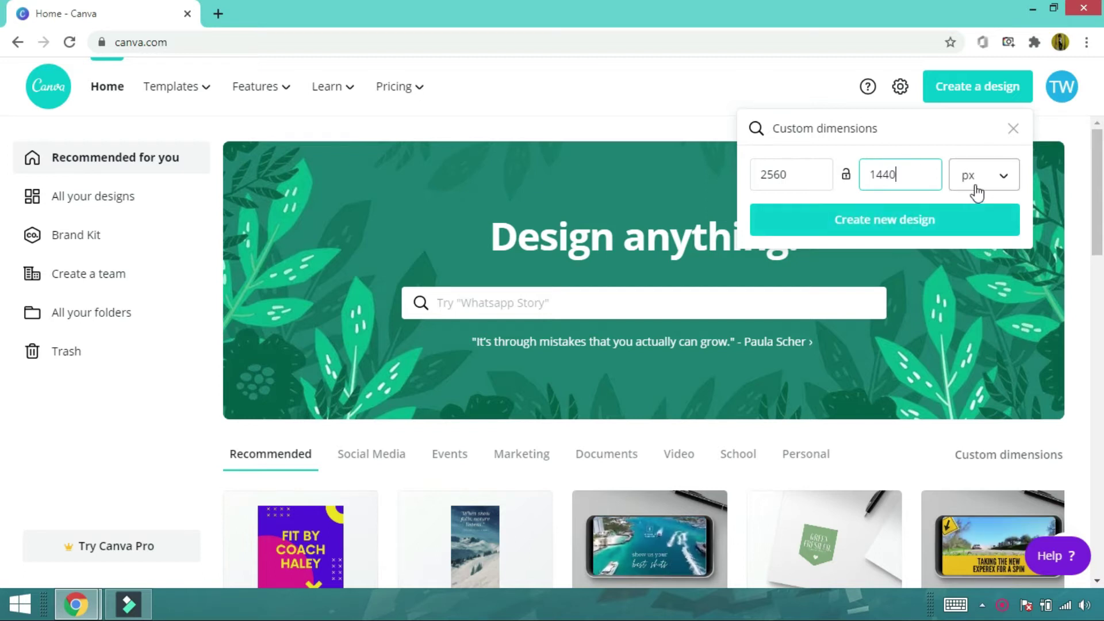
left_click(879, 227)
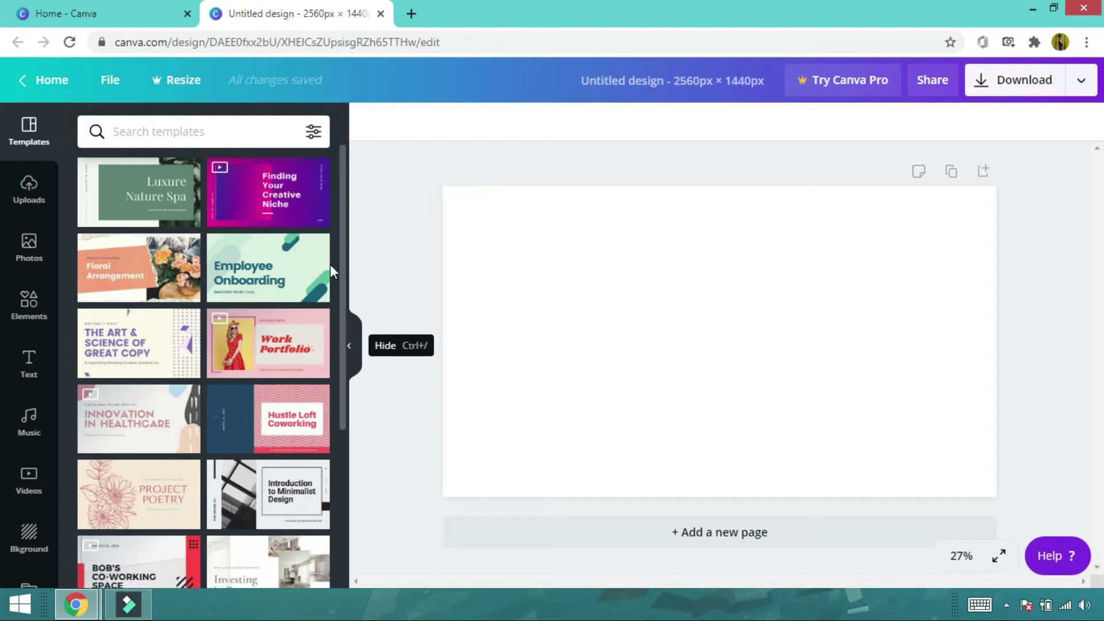
- Look through the available templates, uploaded images and backgrounds for the blank design
mouse_move(343, 191)
left_mouse_down()
mouse_move(341, 393)
mouse_move(341, 206)
left_mouse_up()
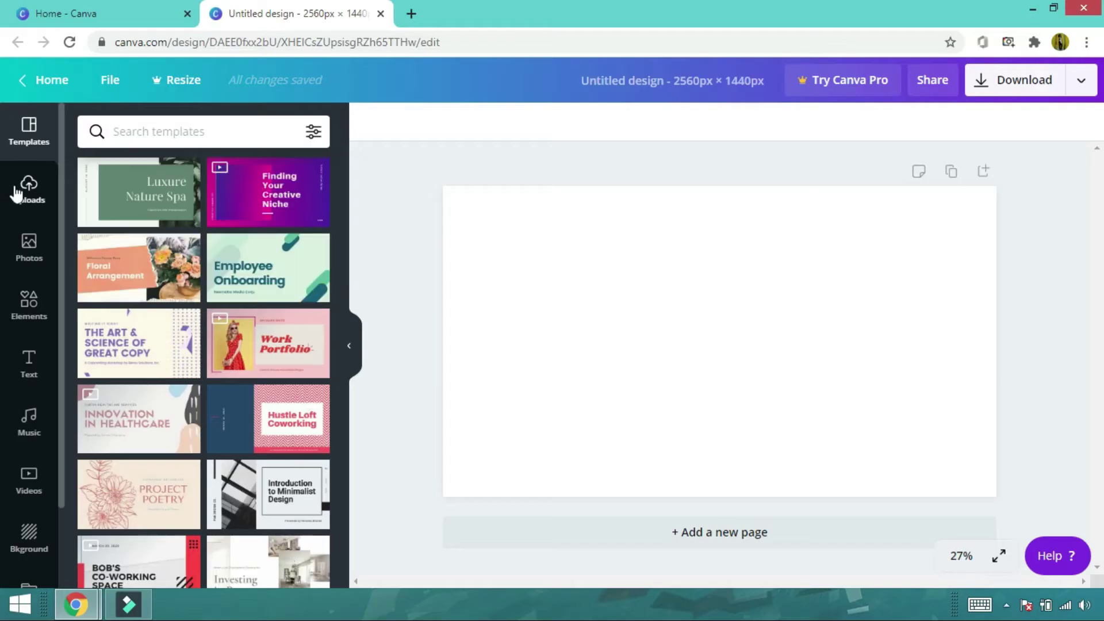
left_click(27, 193)
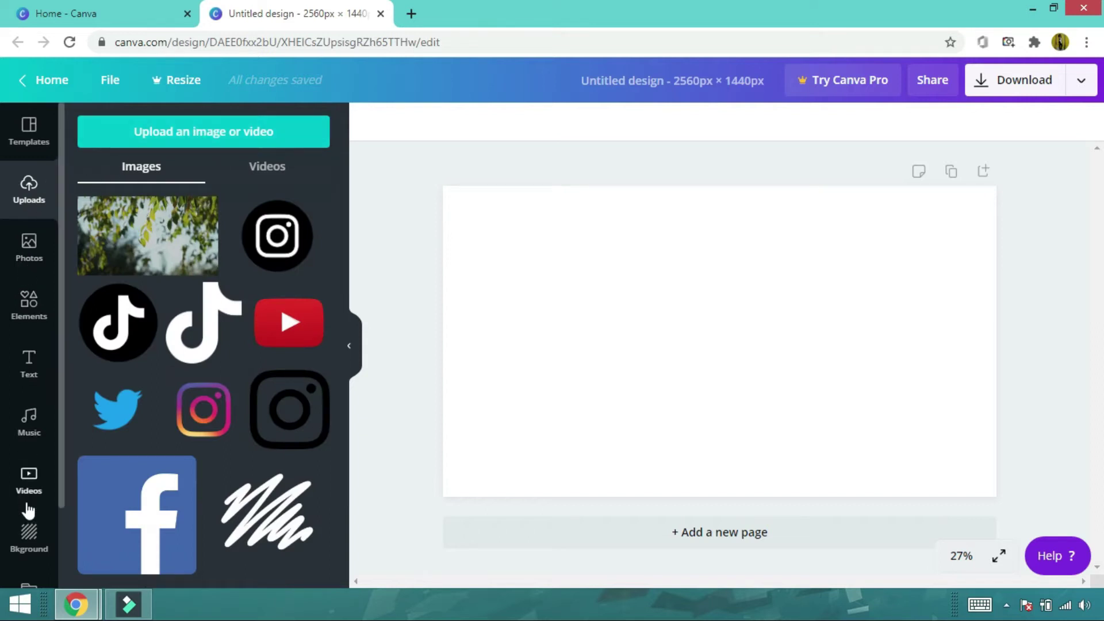
left_click(30, 549)
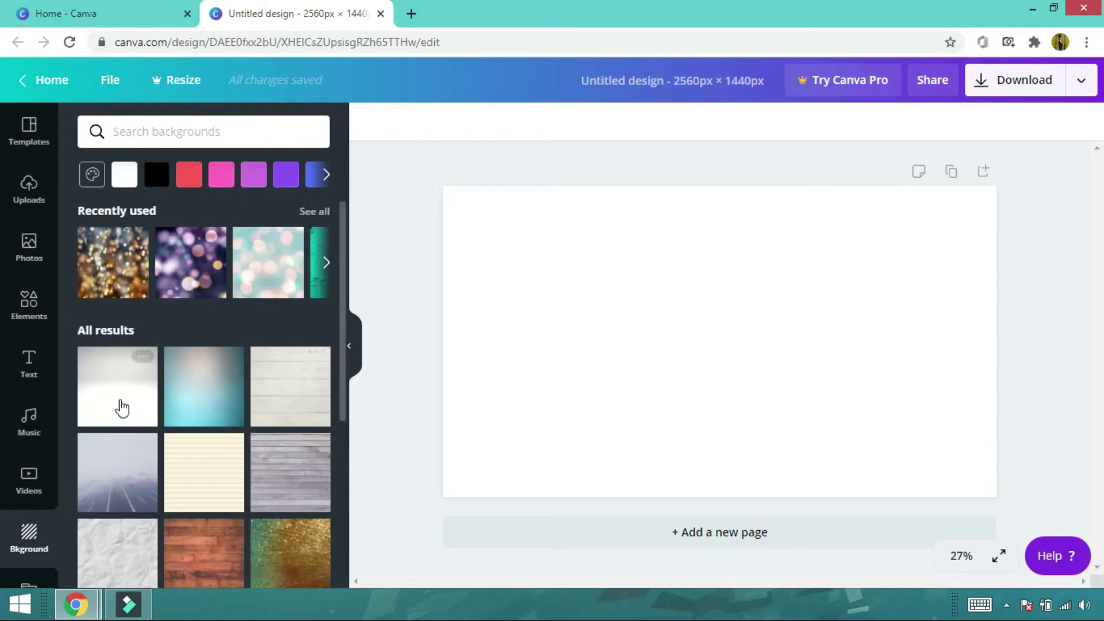
left_click_drag(342, 231, 350, 260)
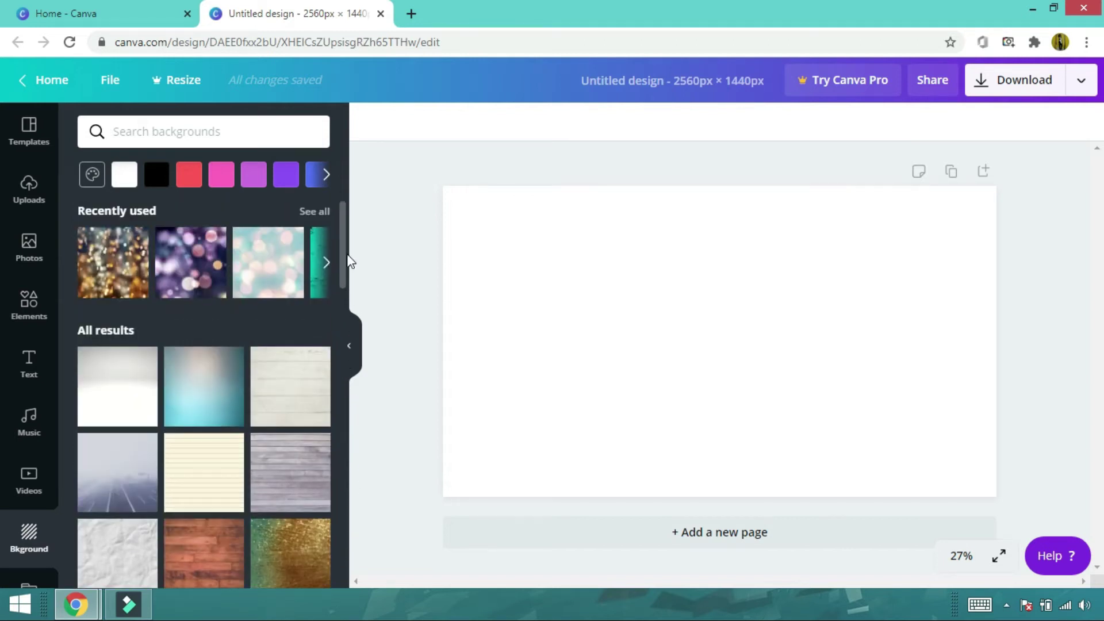
- Browse the photo library and go through its list of photo categories in both directions
left_click(32, 253)
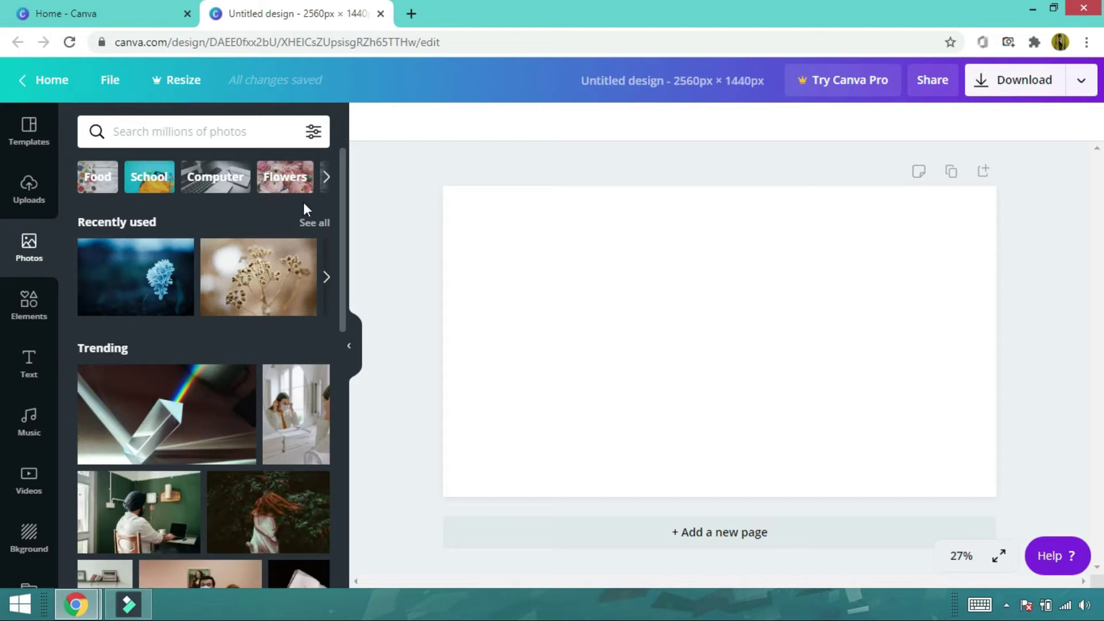
left_click_drag(343, 222, 346, 287)
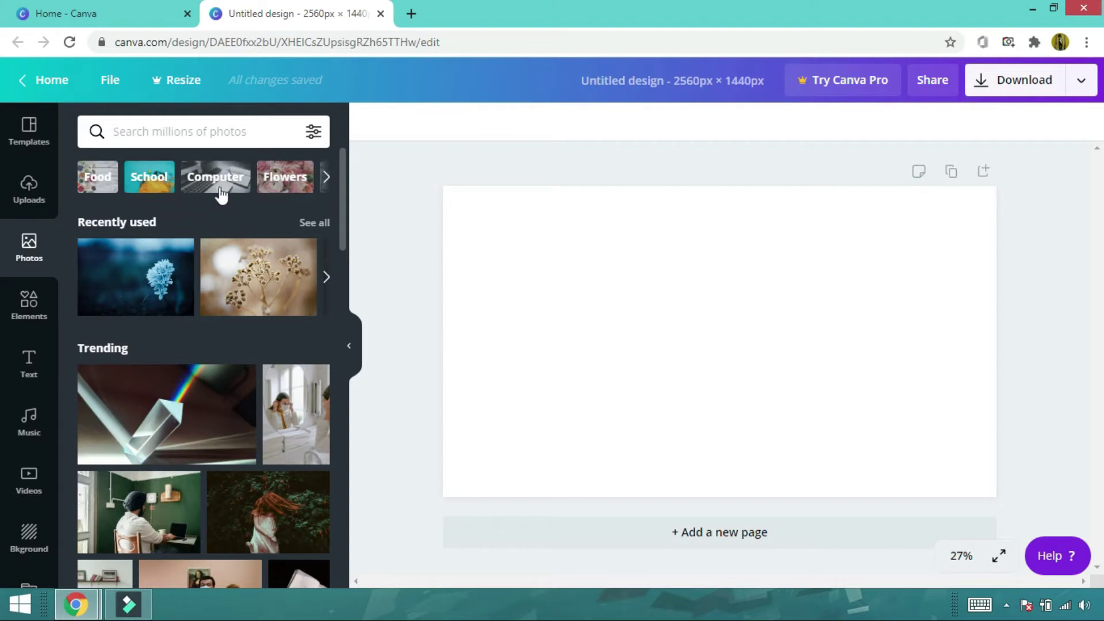
left_click(327, 178)
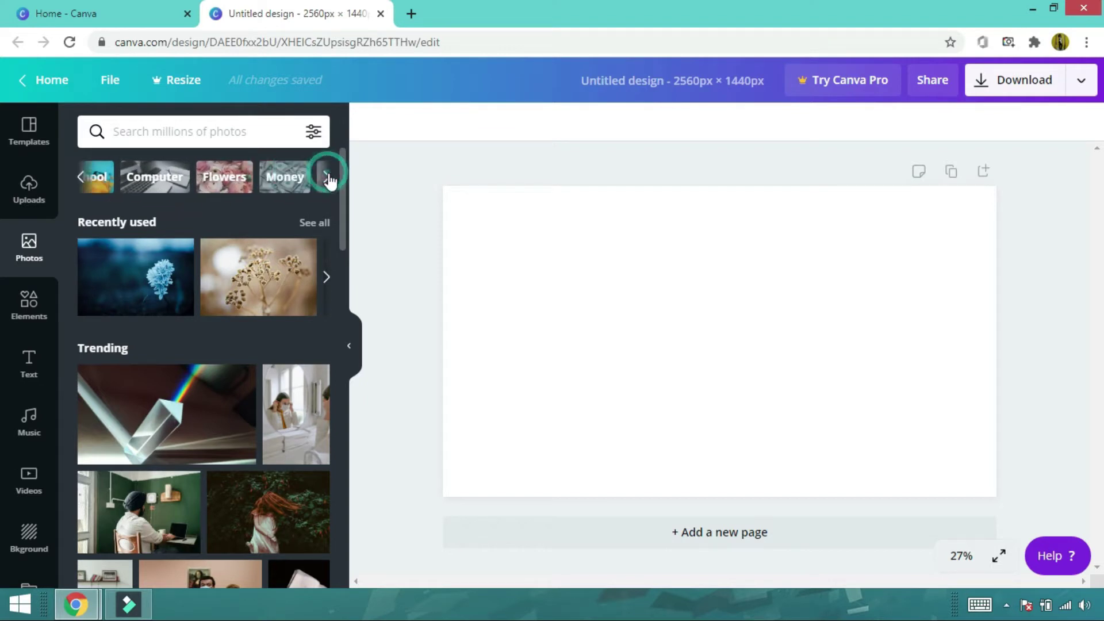
left_click(327, 179)
left_click(327, 179)
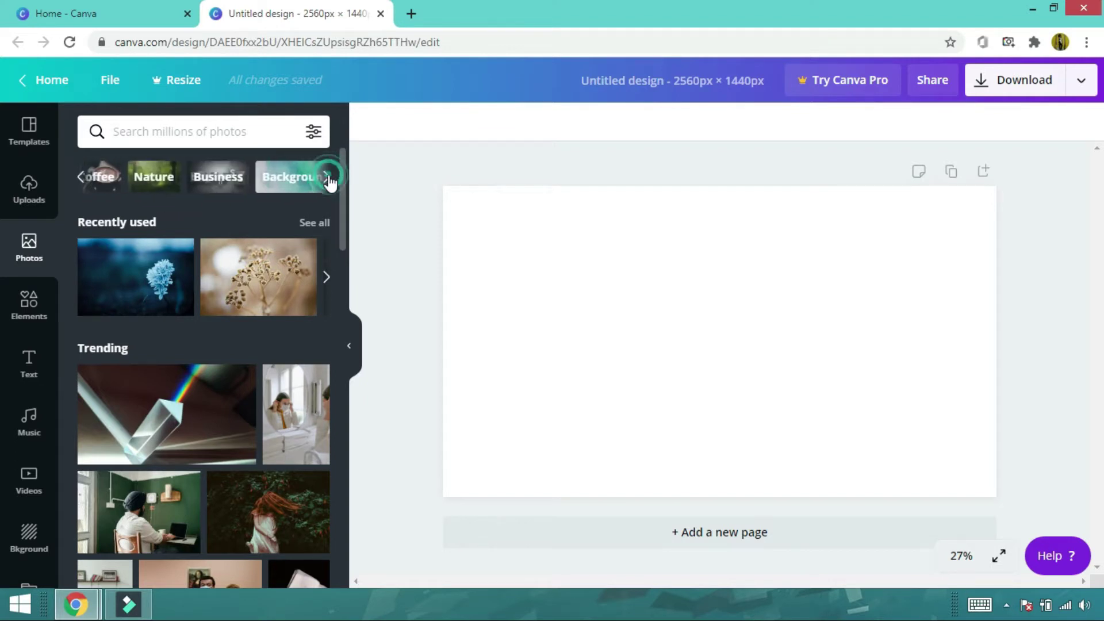
left_click(327, 178)
left_click(327, 178)
left_click(327, 178)
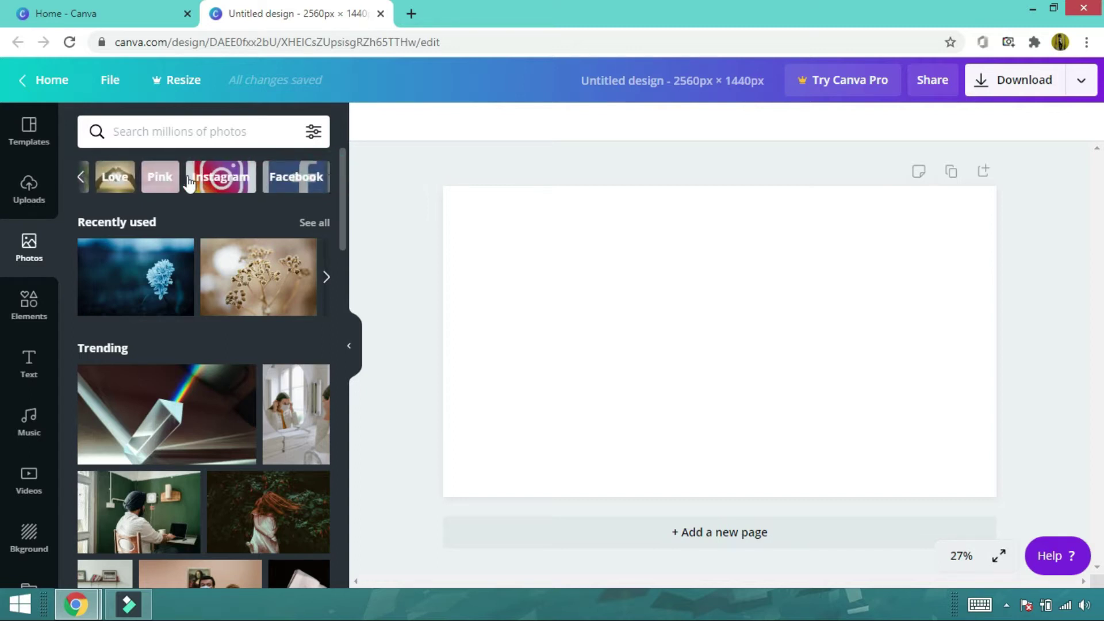
left_click(82, 178)
left_click(82, 178)
left_click(83, 179)
left_click(82, 178)
left_click(82, 178)
left_click(82, 178)
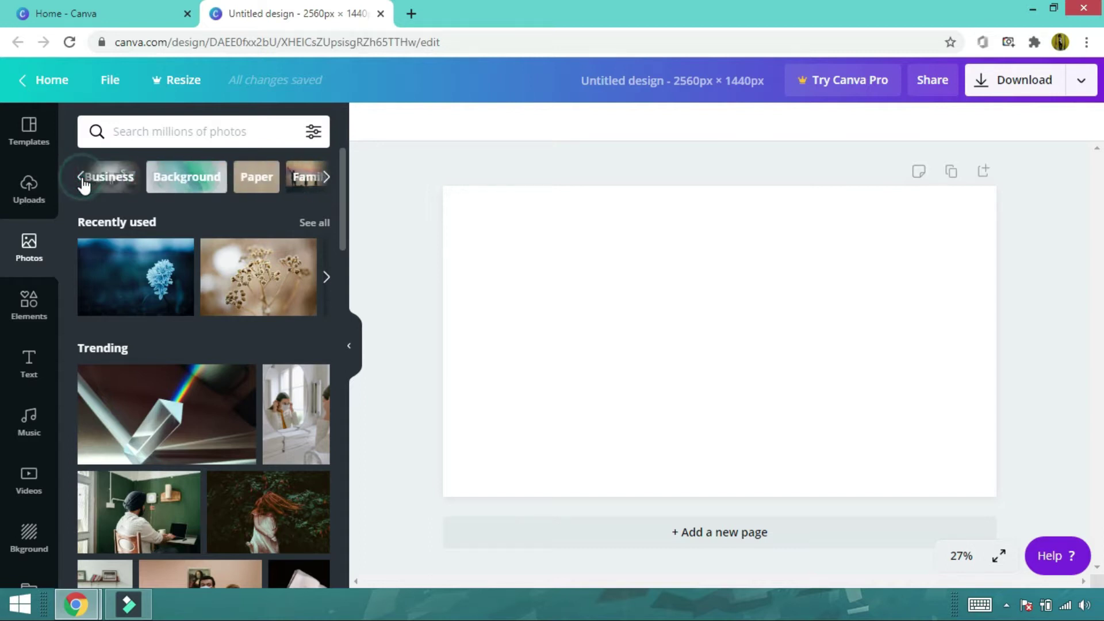
left_click(82, 179)
left_click(82, 178)
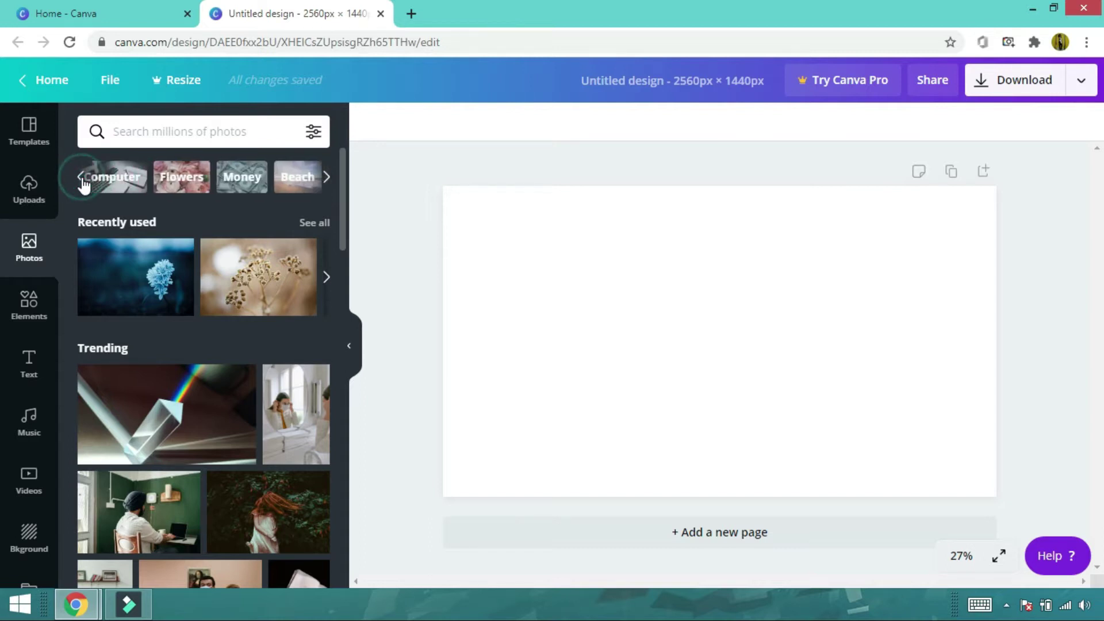
- Add the free photo of purple lavender in a blurred field from the Flowers photo category to the page
left_click(182, 178)
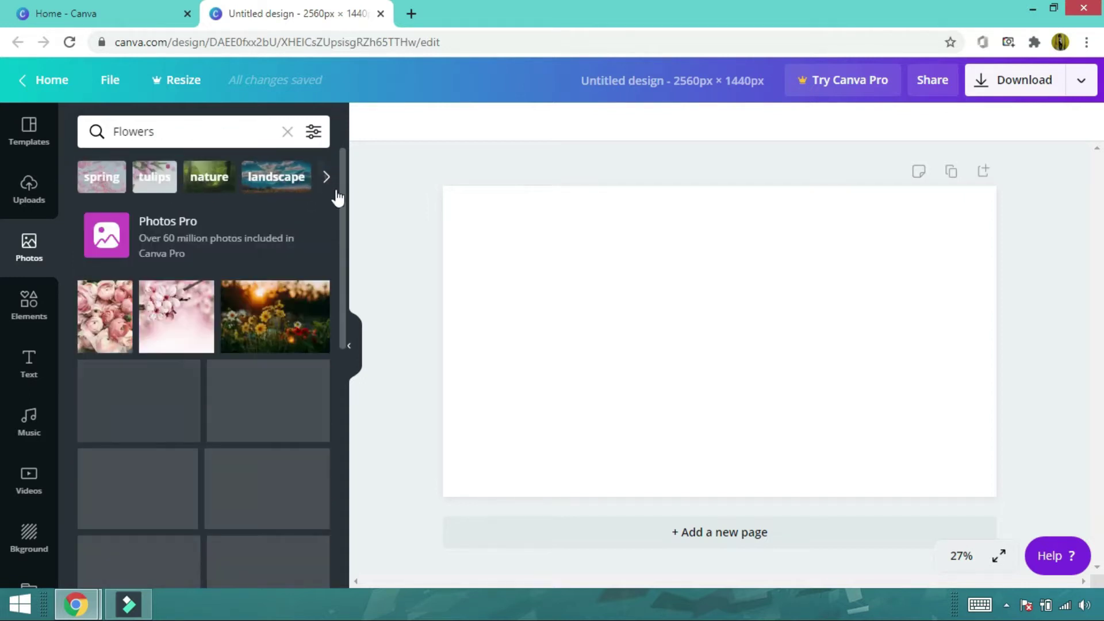
left_click_drag(340, 204, 339, 443)
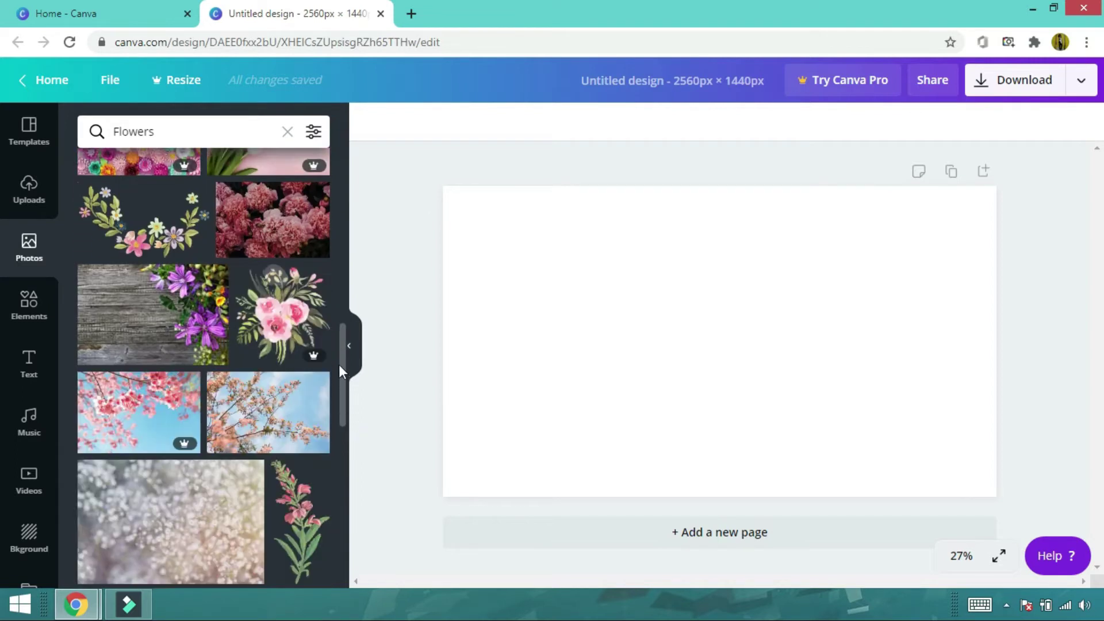
left_click_drag(339, 341, 340, 457)
left_click_drag(342, 399, 337, 477)
scroll(338, 483, "down", 4)
left_click_drag(343, 436, 335, 529)
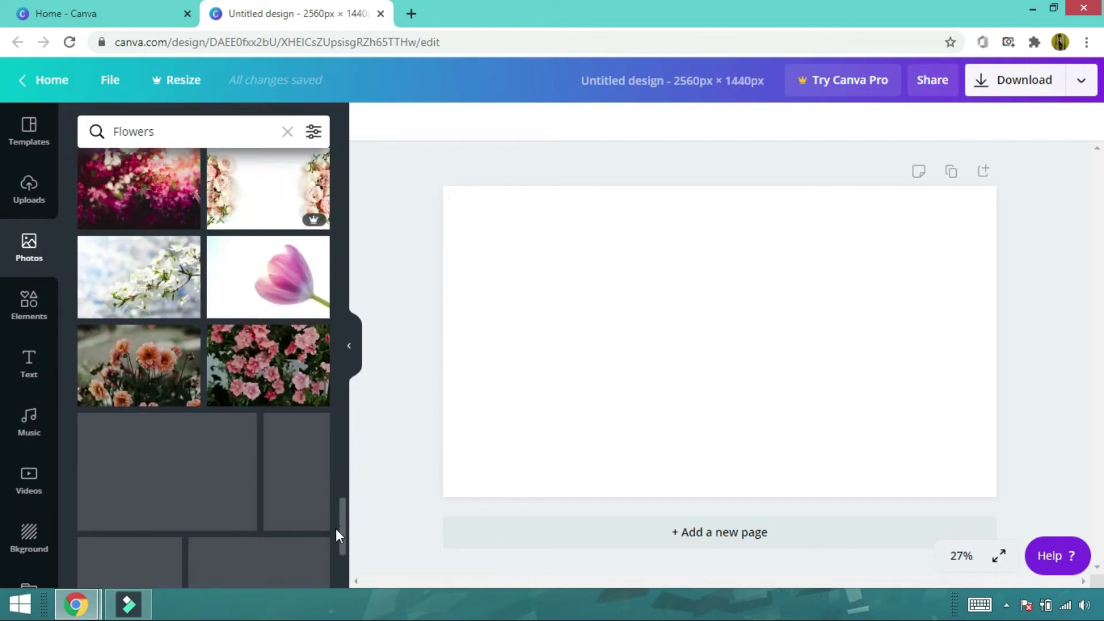
left_click_drag(343, 448, 358, 585)
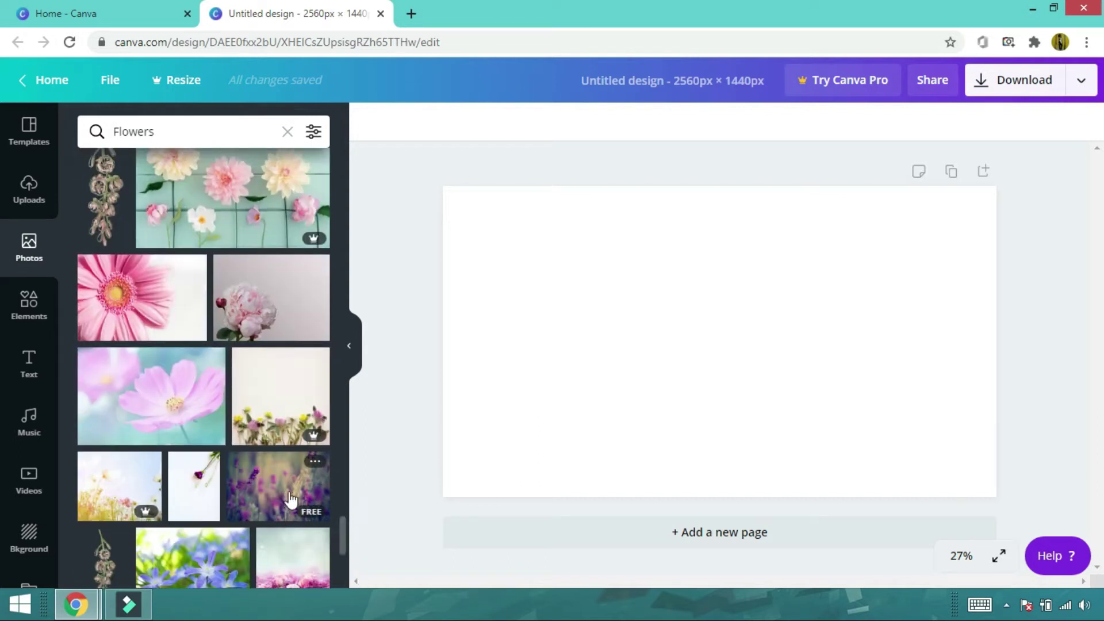
left_click(273, 494)
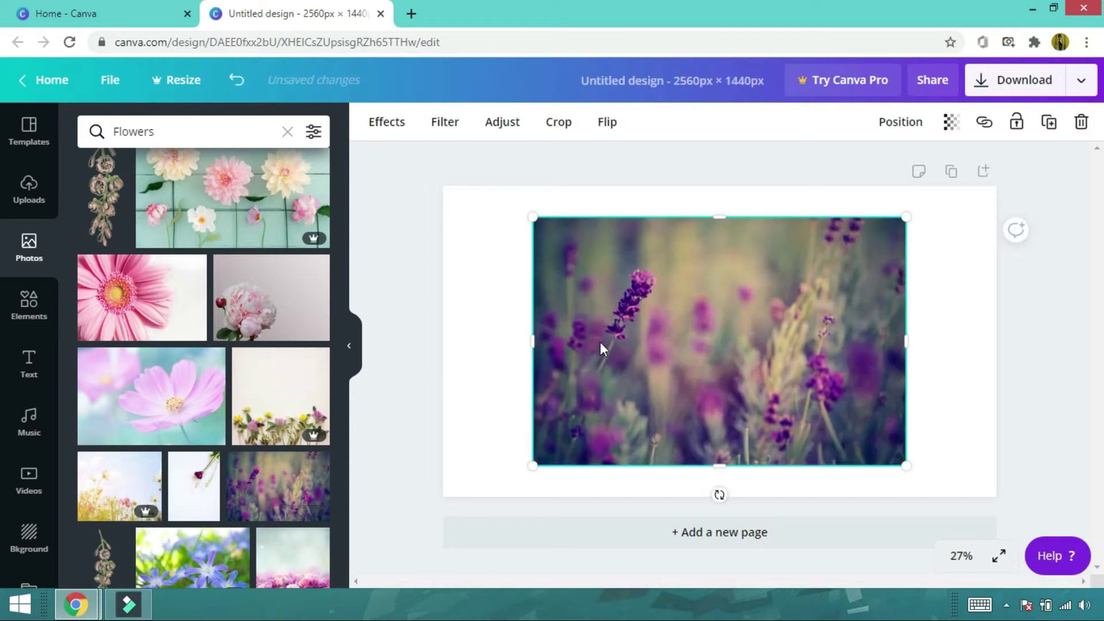
- Align the lavender photo with the page's upper-left corner and enlarge it to cover the whole page as background
left_click_drag(667, 364, 599, 325)
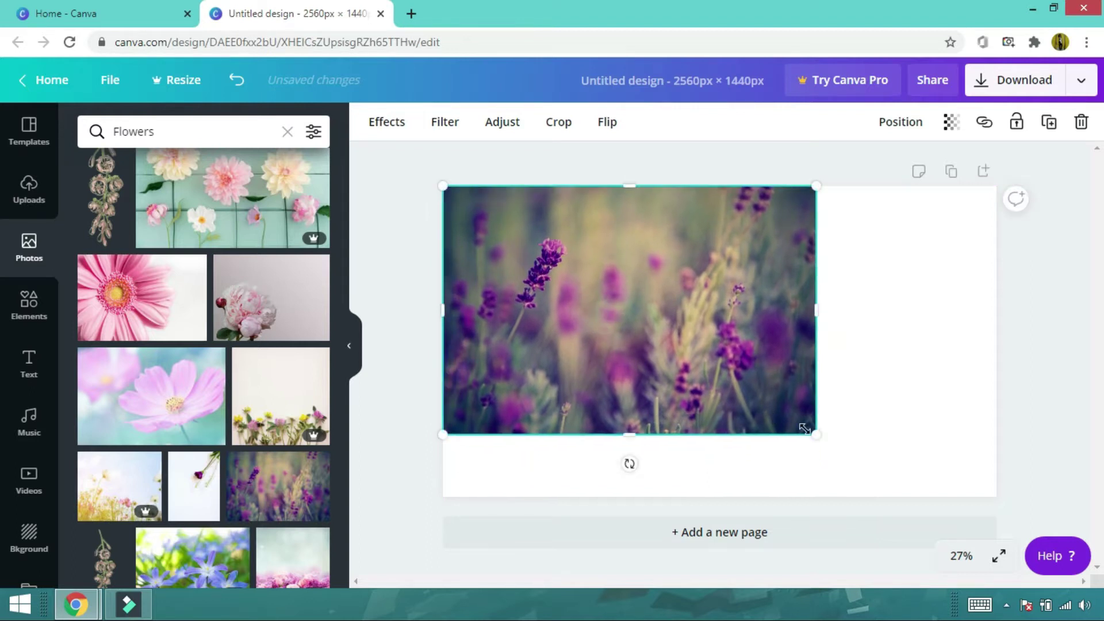
left_click_drag(818, 436, 996, 560)
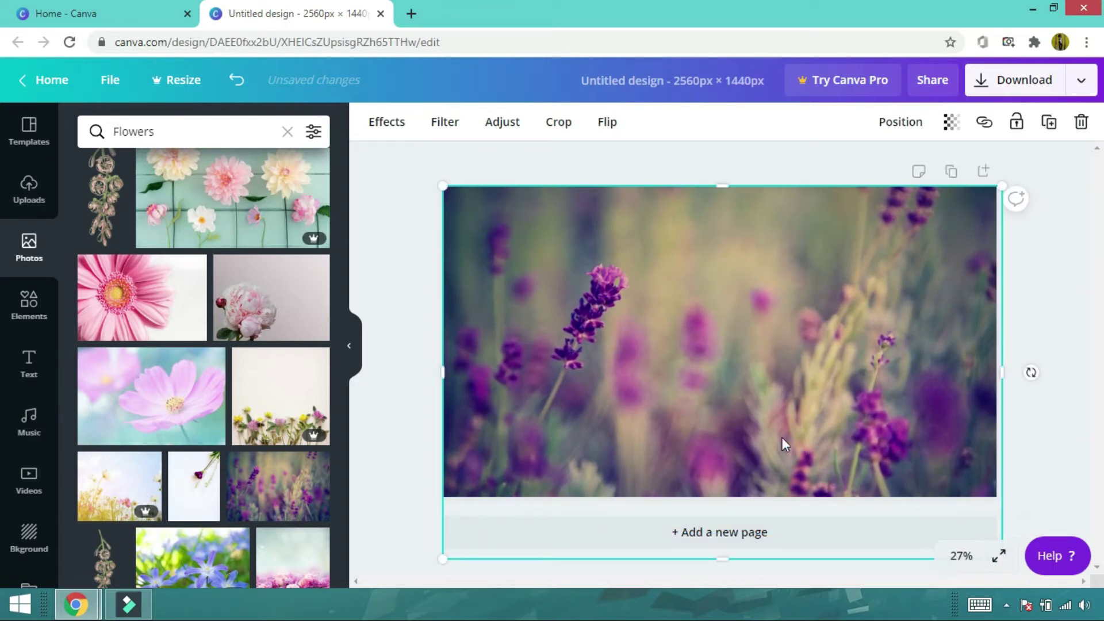
mouse_move(771, 443)
left_mouse_down()
mouse_move(779, 377)
mouse_move(776, 446)
mouse_move(776, 429)
left_mouse_up()
left_click(409, 293)
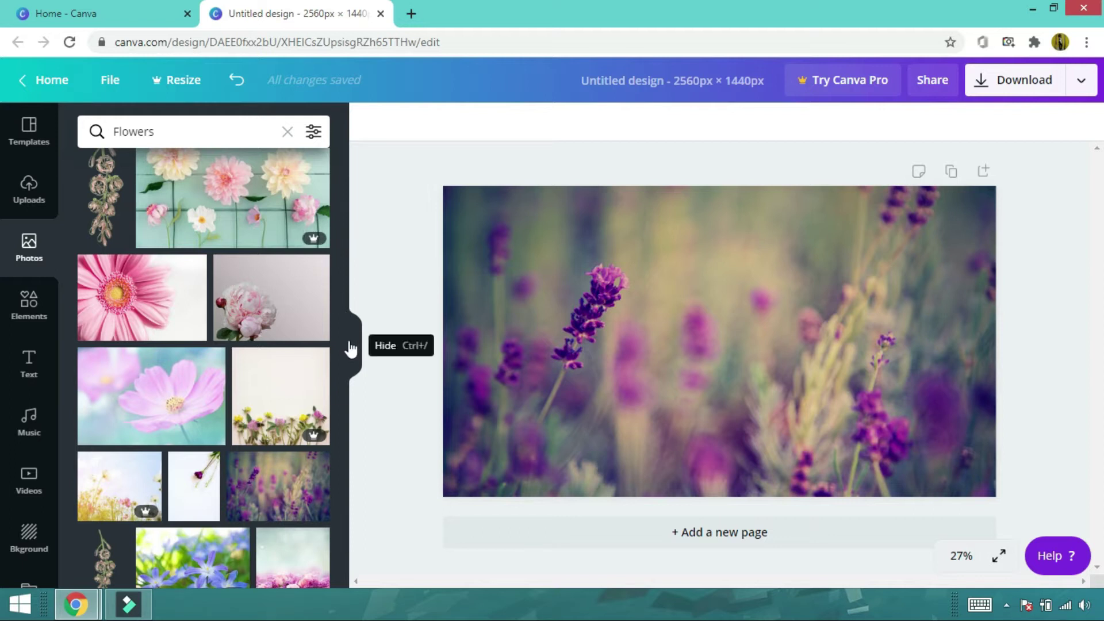
- Upload the "banner template" image from the device's Images folder to the uploads
left_click(23, 198)
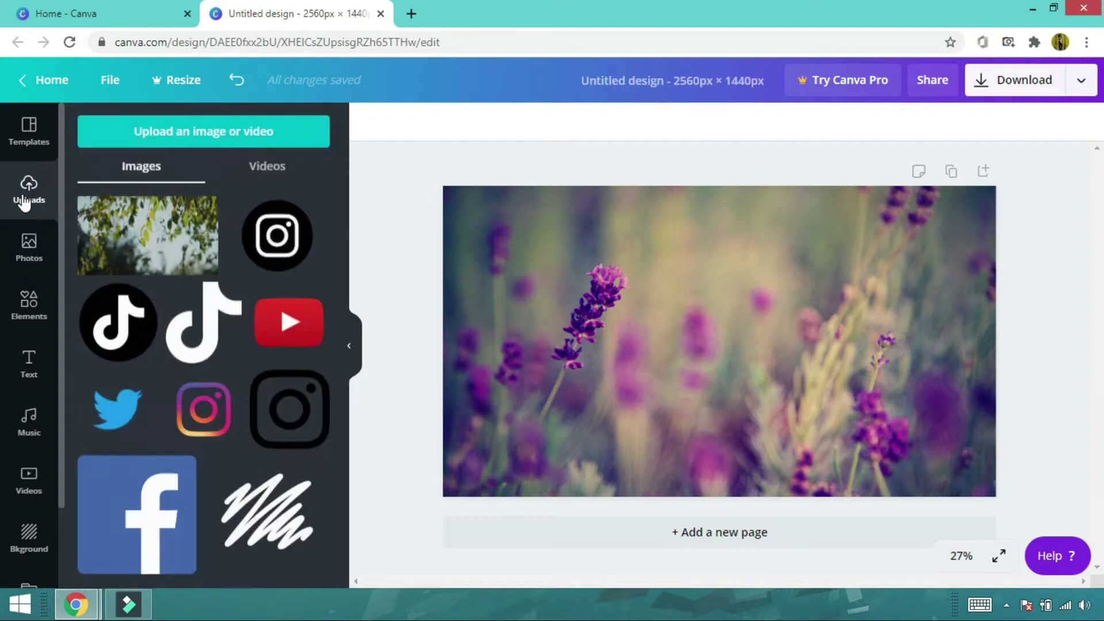
left_click(174, 141)
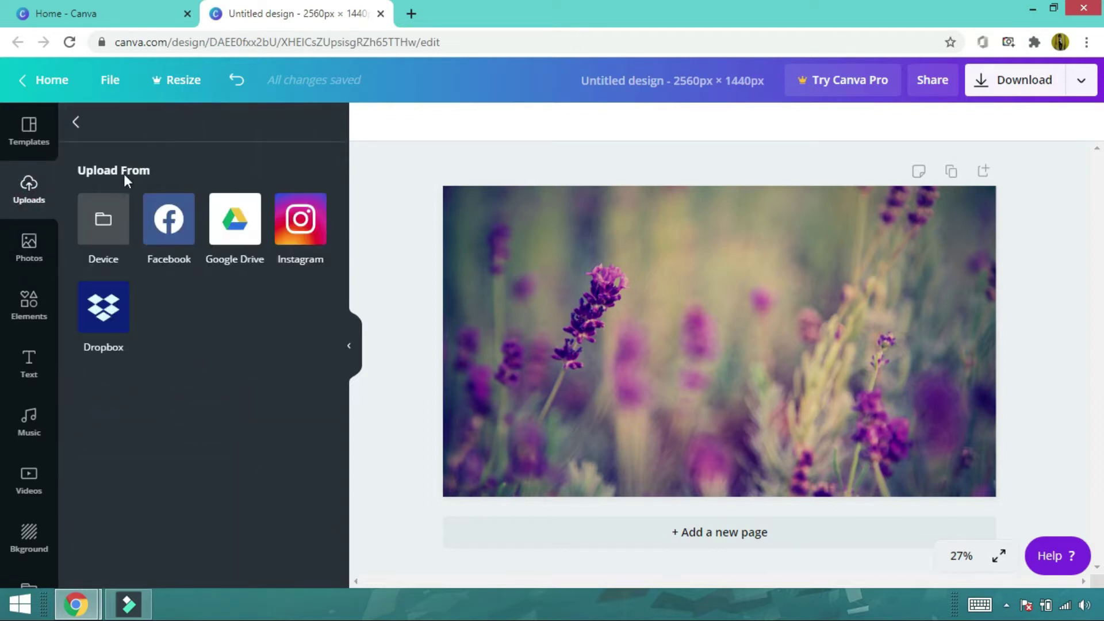
left_click(98, 233)
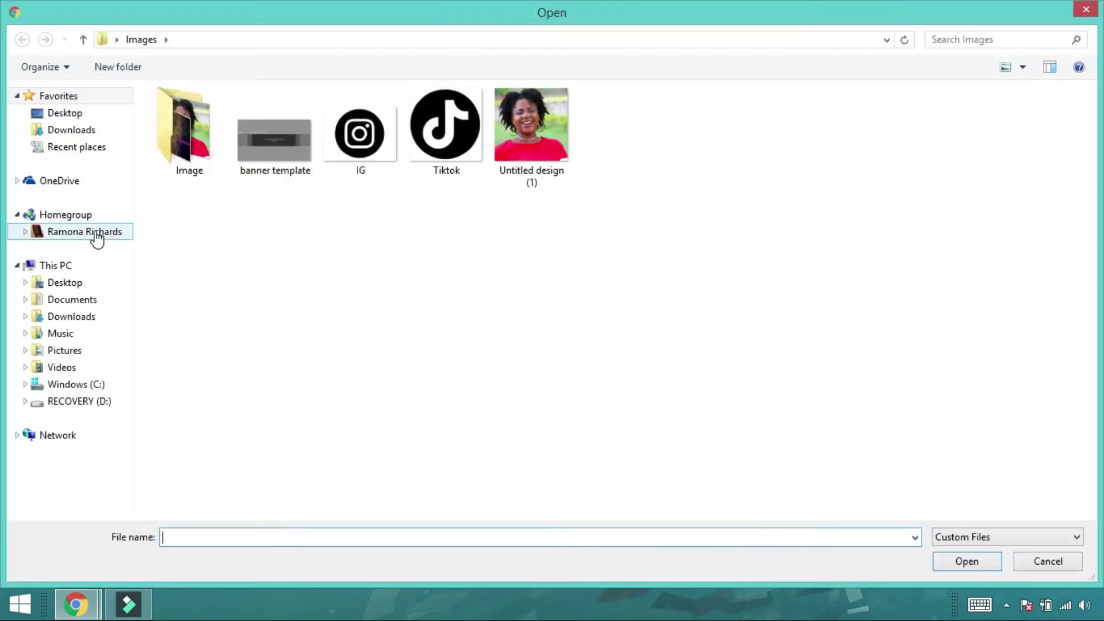
left_click(274, 144)
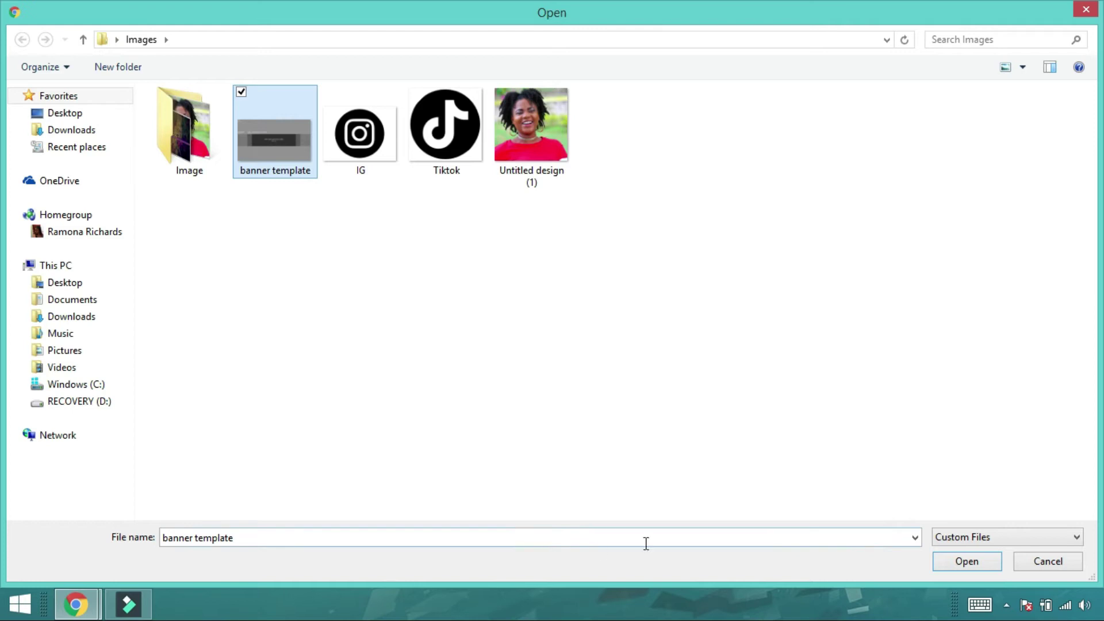
left_click(966, 561)
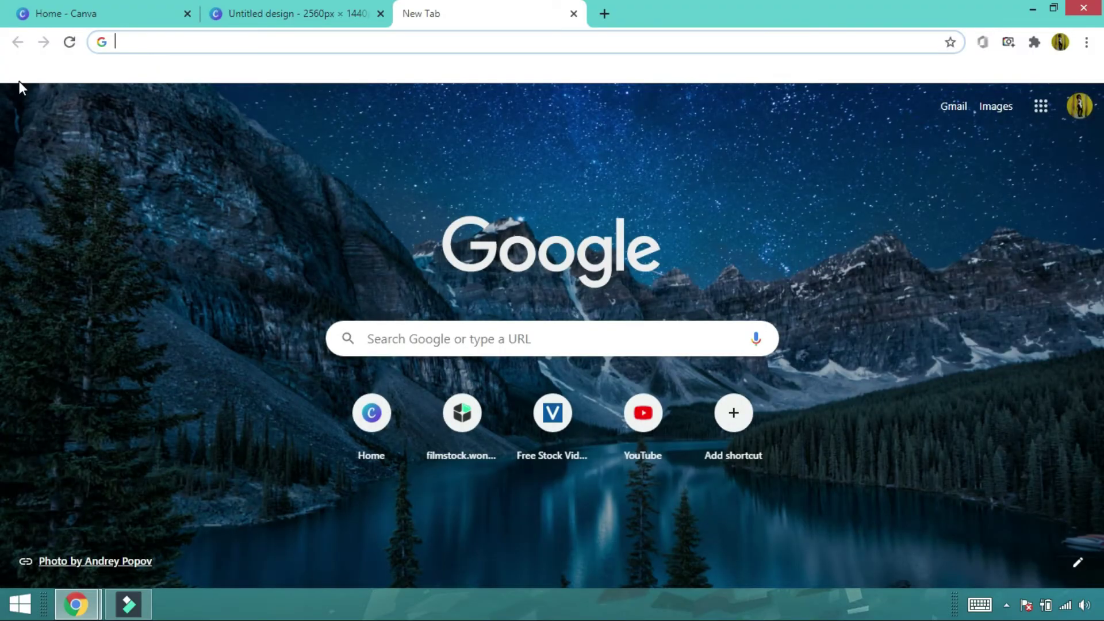
- Search Google for "youtube banner template" in a new browser tab and show the image results
type("youtube")
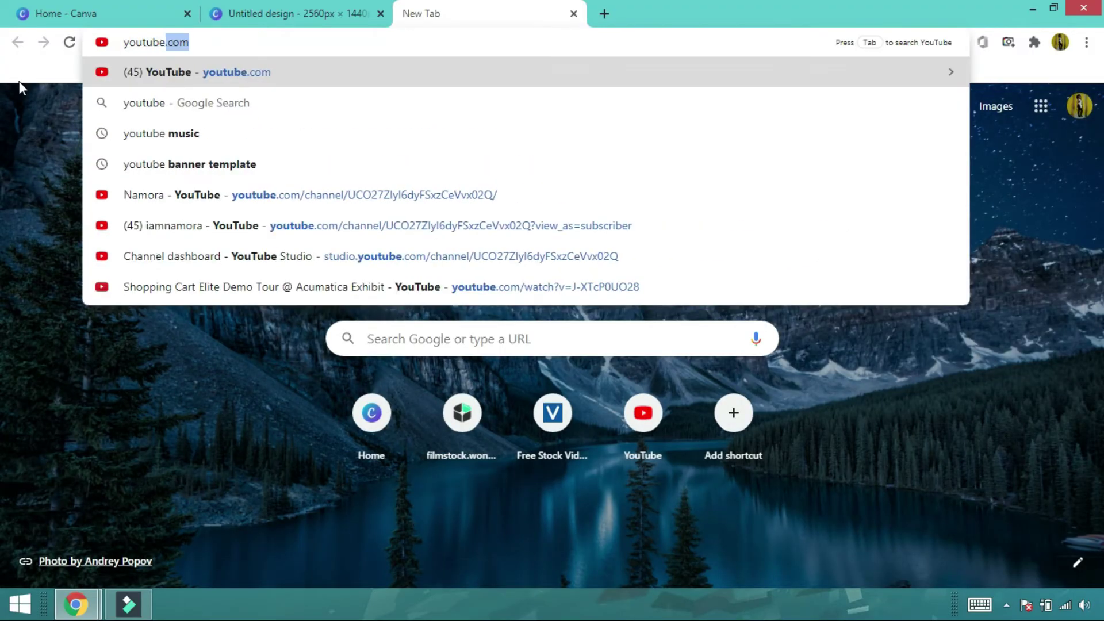
type(" bannet")
key("BackSpace")
type("r templa")
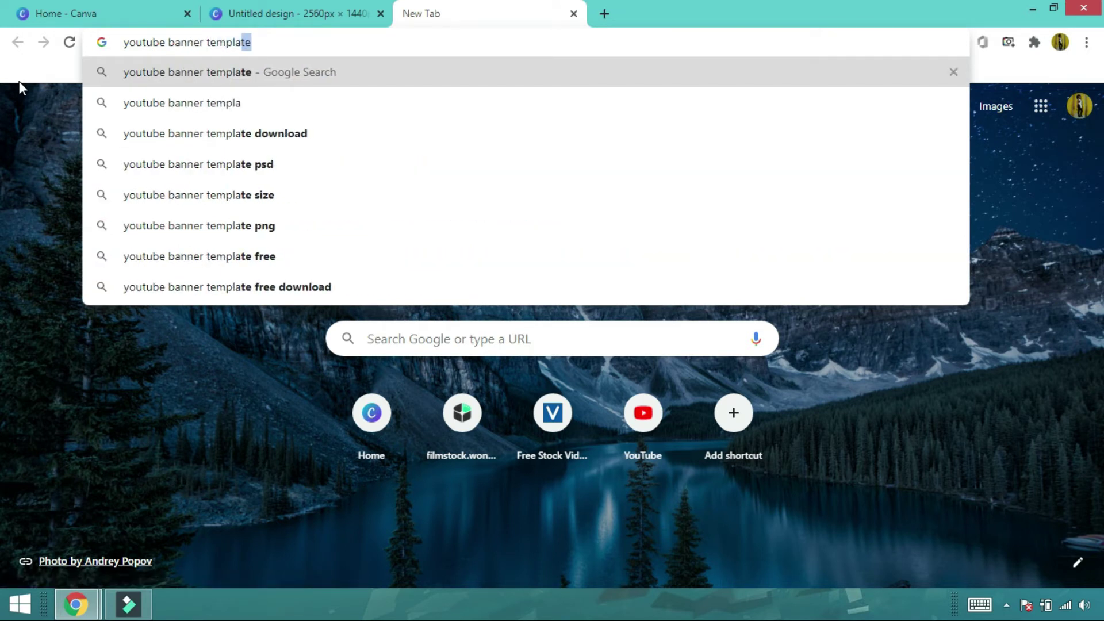
type("te")
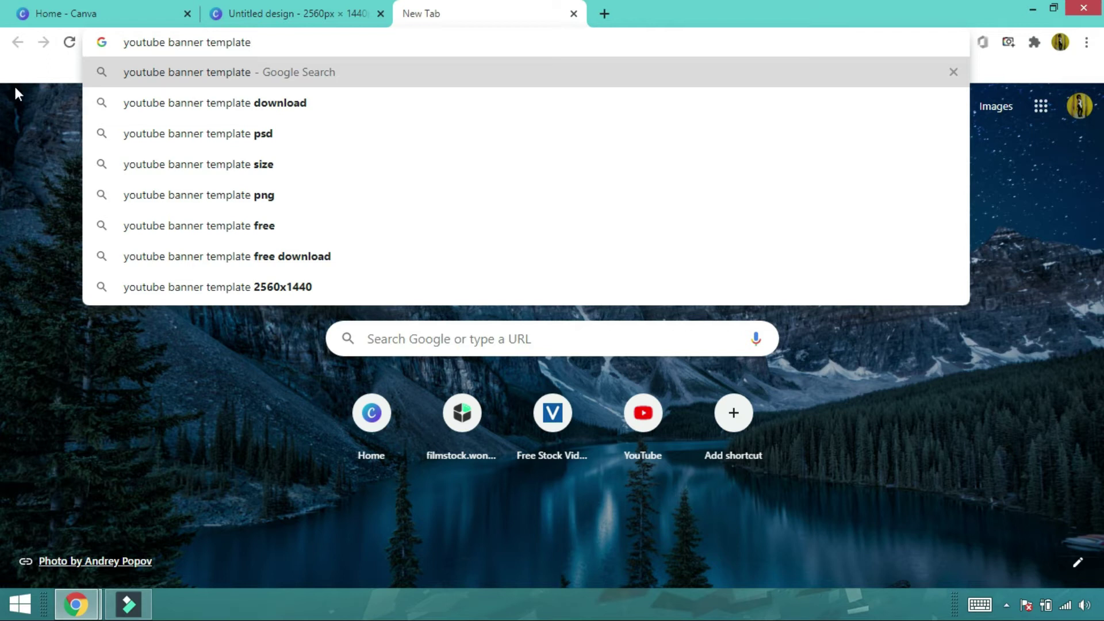
key("Return")
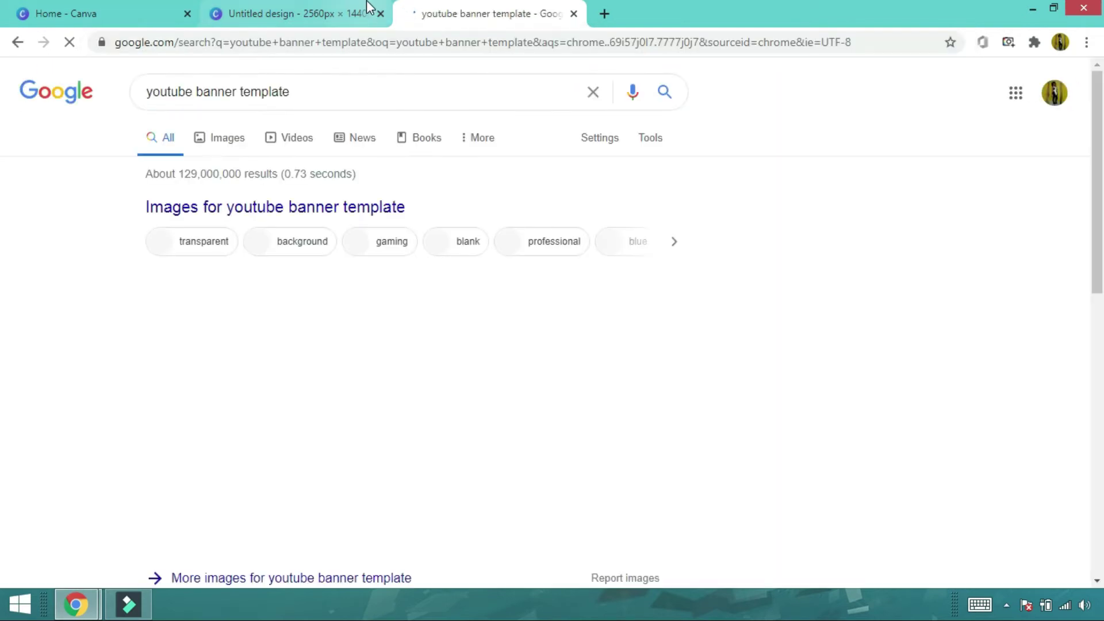
left_click(220, 143)
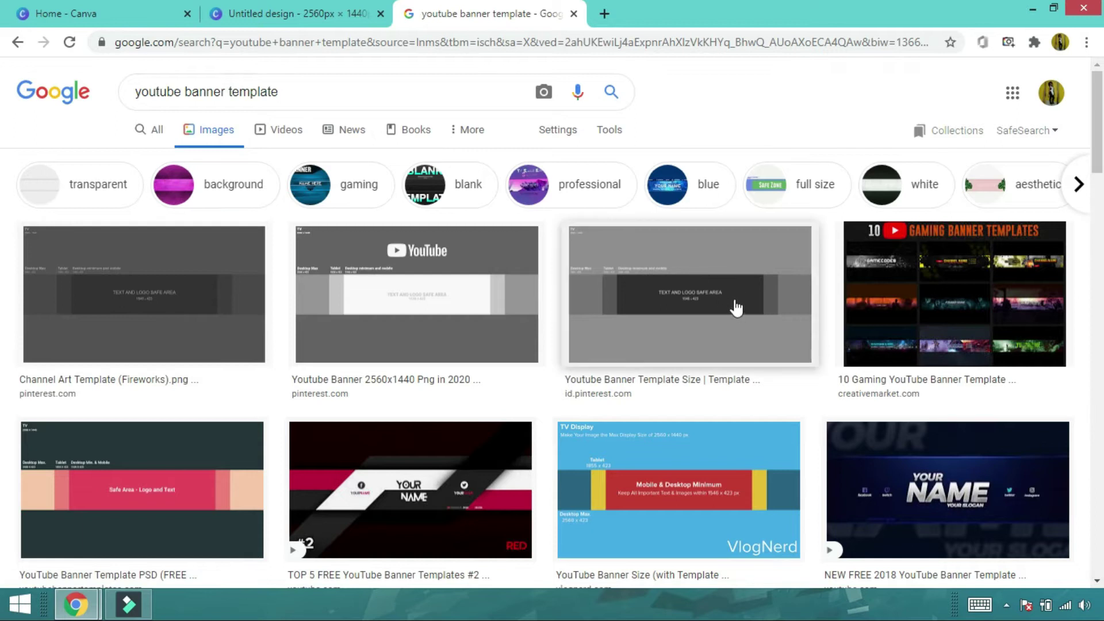
- Preview the 2560 × 1440 YouTube banner template with the dark text and logo safe area, open its image options, and close the search tab
left_click(657, 313)
left_click(656, 313)
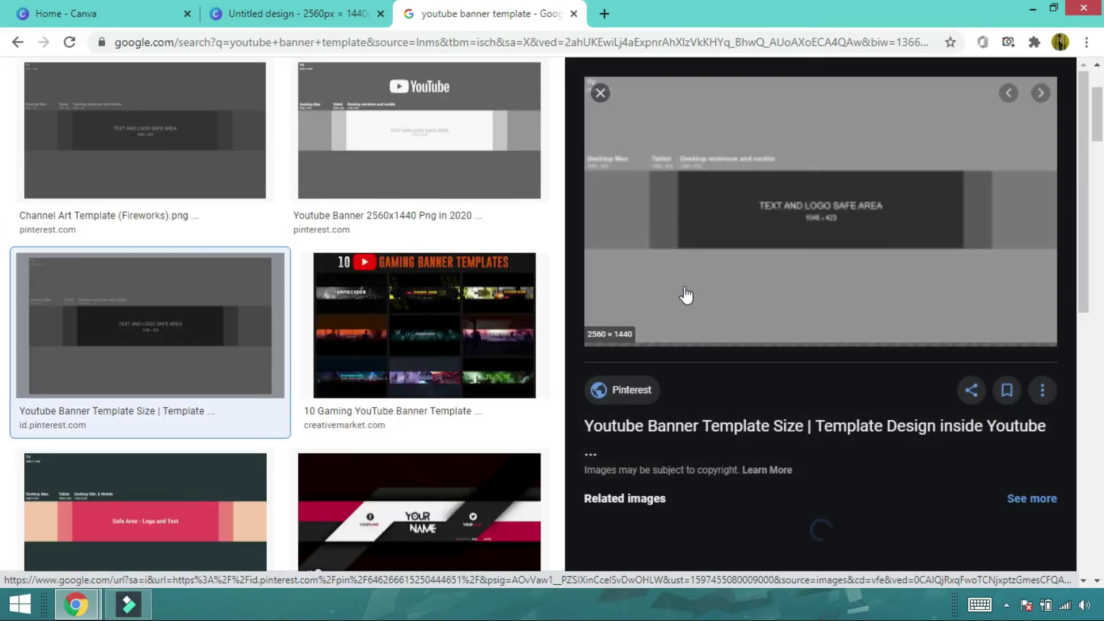
right_click(702, 196)
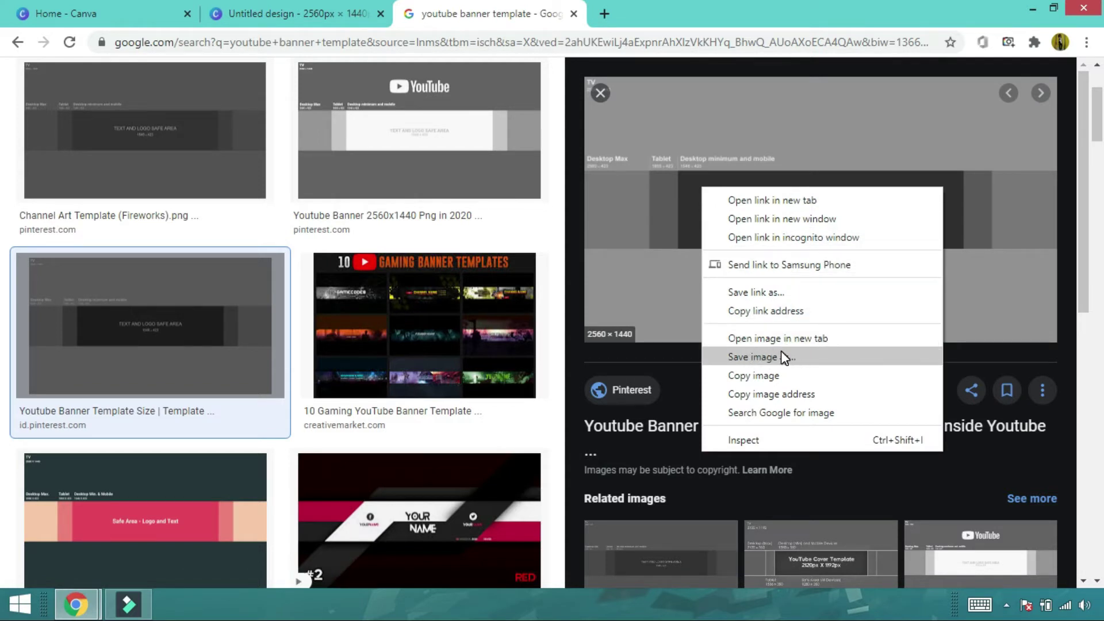
left_click(574, 15)
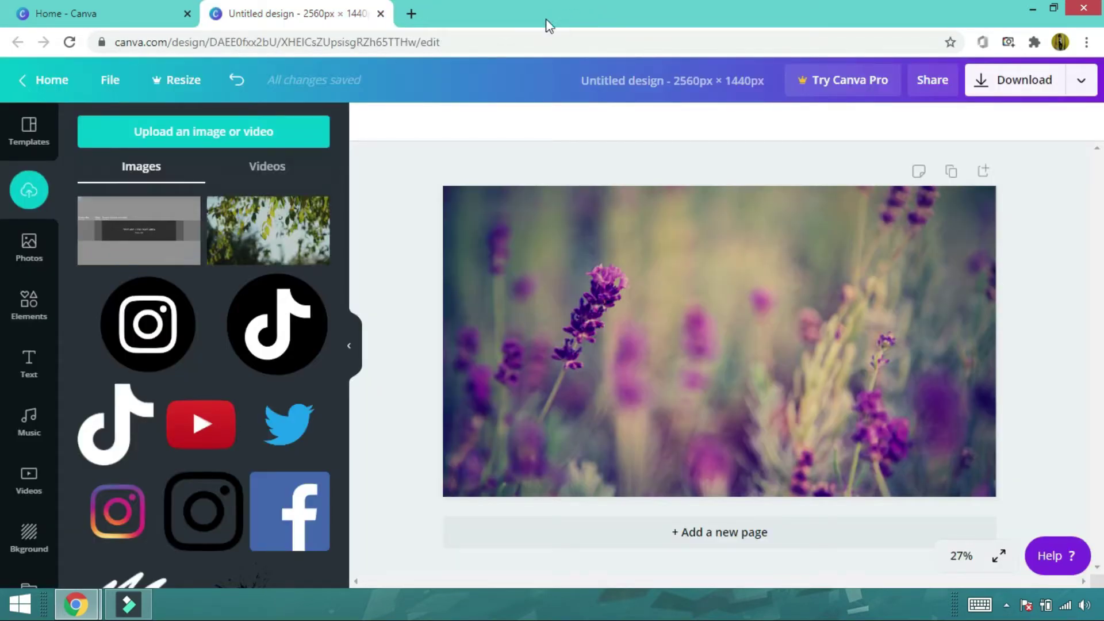
- Add the uploaded banner template image to the page and enlarge it to cover nearly the whole lavender background
left_click(132, 243)
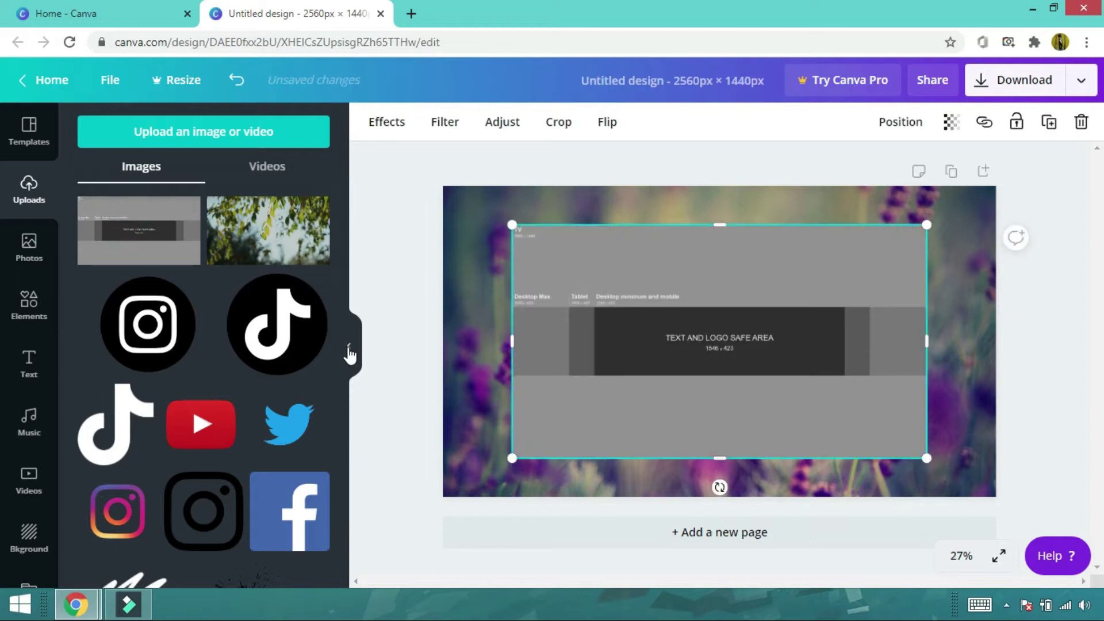
left_click(348, 348)
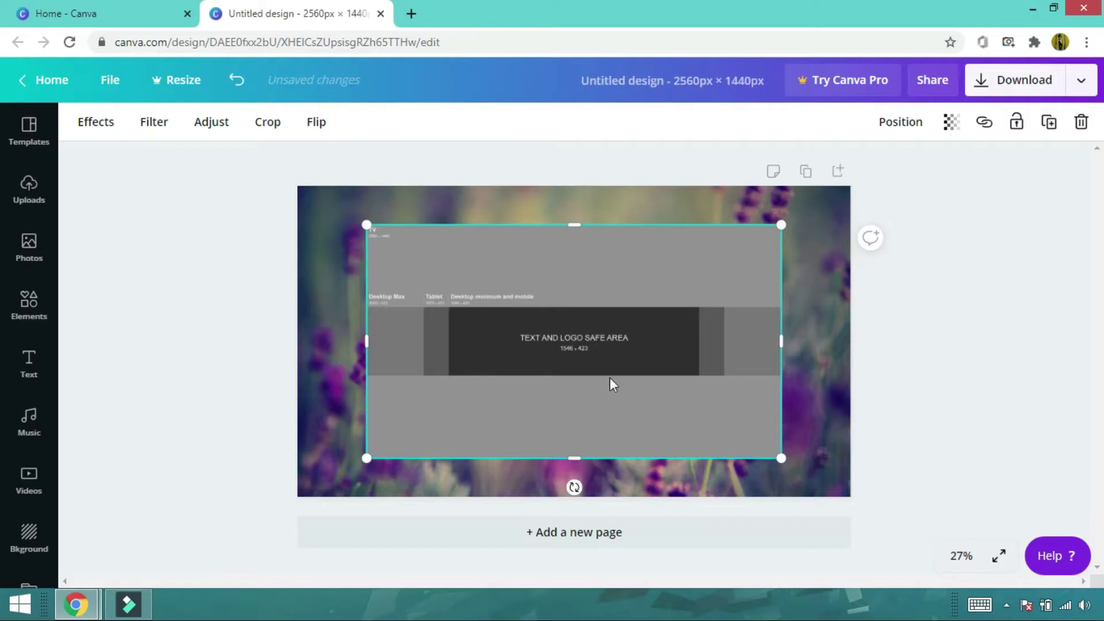
left_click_drag(780, 458, 850, 494)
left_click_drag(366, 224, 303, 190)
mouse_move(509, 309)
left_mouse_down()
mouse_move(499, 307)
mouse_move(508, 307)
left_mouse_up()
left_click_drag(848, 497, 847, 496)
left_click_drag(704, 436, 701, 425)
left_click(888, 396)
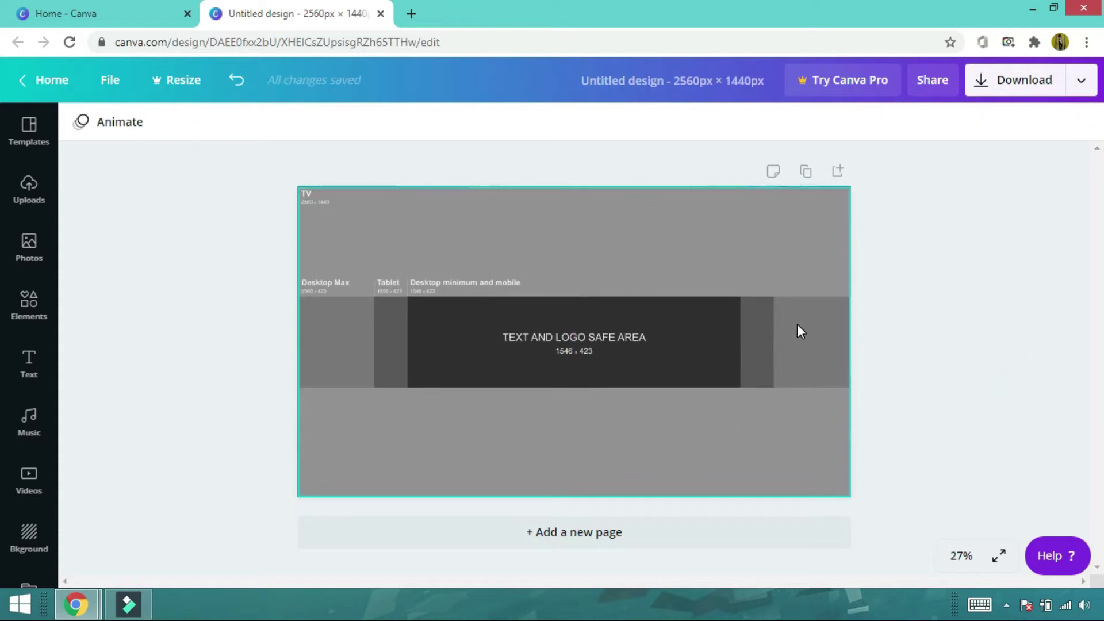
- Fine-tune the banner template's position and size so its edges line up with the page edges
left_click_drag(788, 322, 813, 353)
left_click(995, 351)
left_click(838, 471)
left_click_drag(849, 496, 850, 501)
left_click_drag(698, 387, 690, 384)
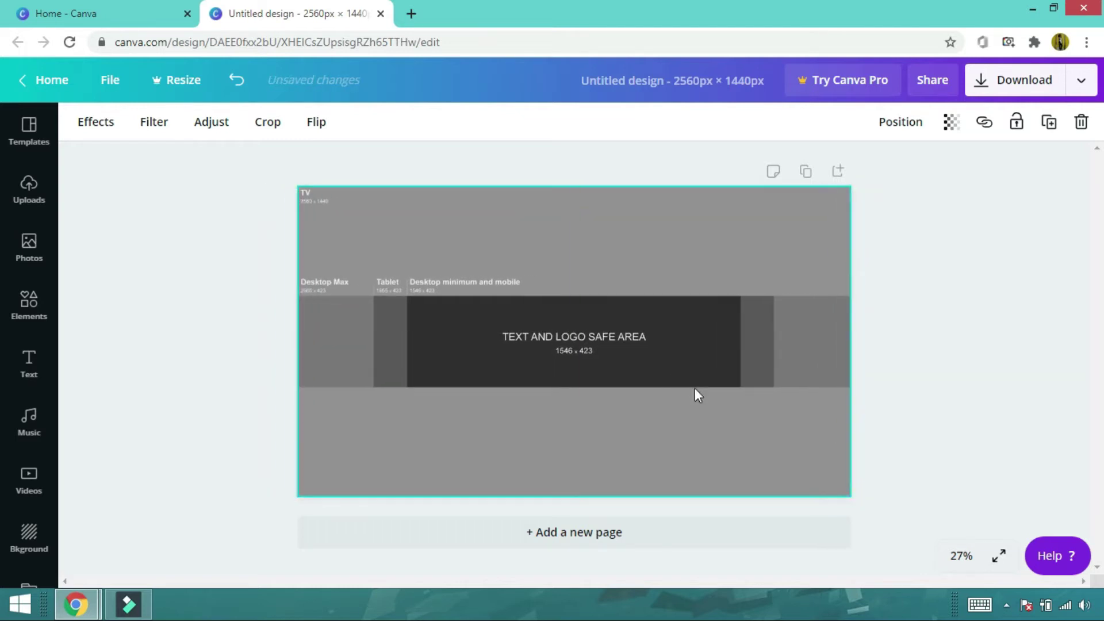
left_click(976, 369)
left_click(678, 376)
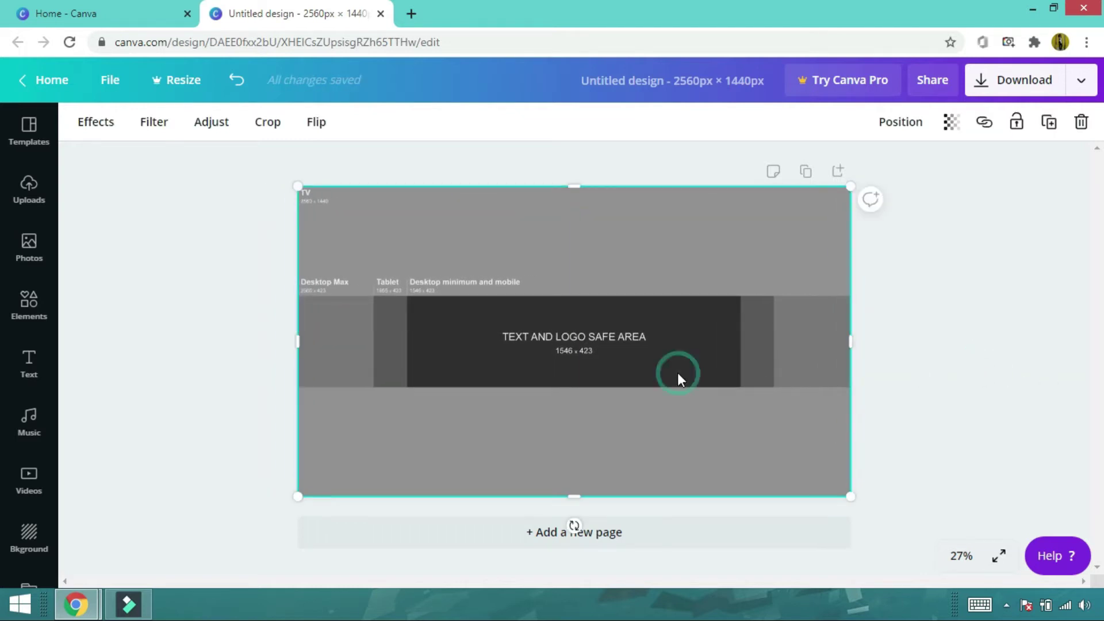
left_click(956, 374)
left_click(1018, 362)
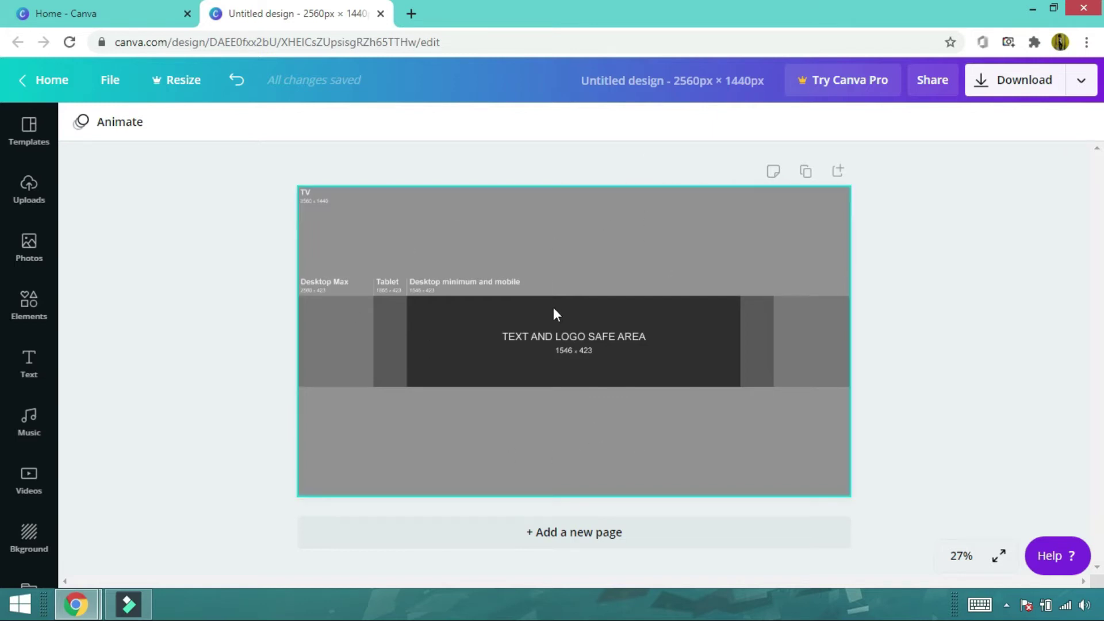
- Set the banner template image's transparency to 40 so the lavender background shows through
left_click(583, 262)
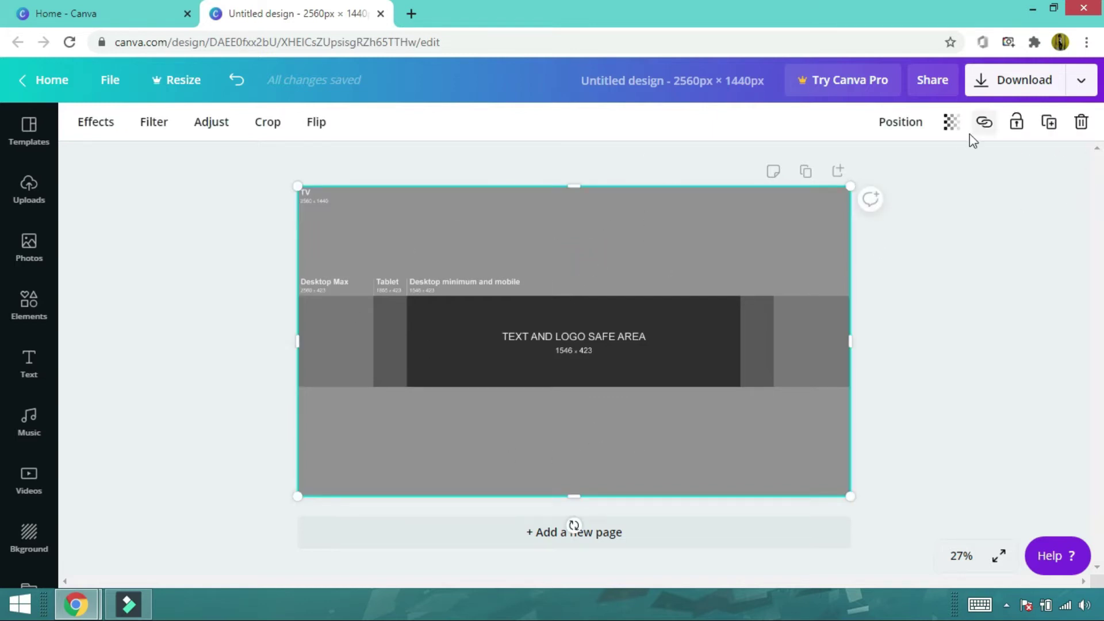
left_click(951, 129)
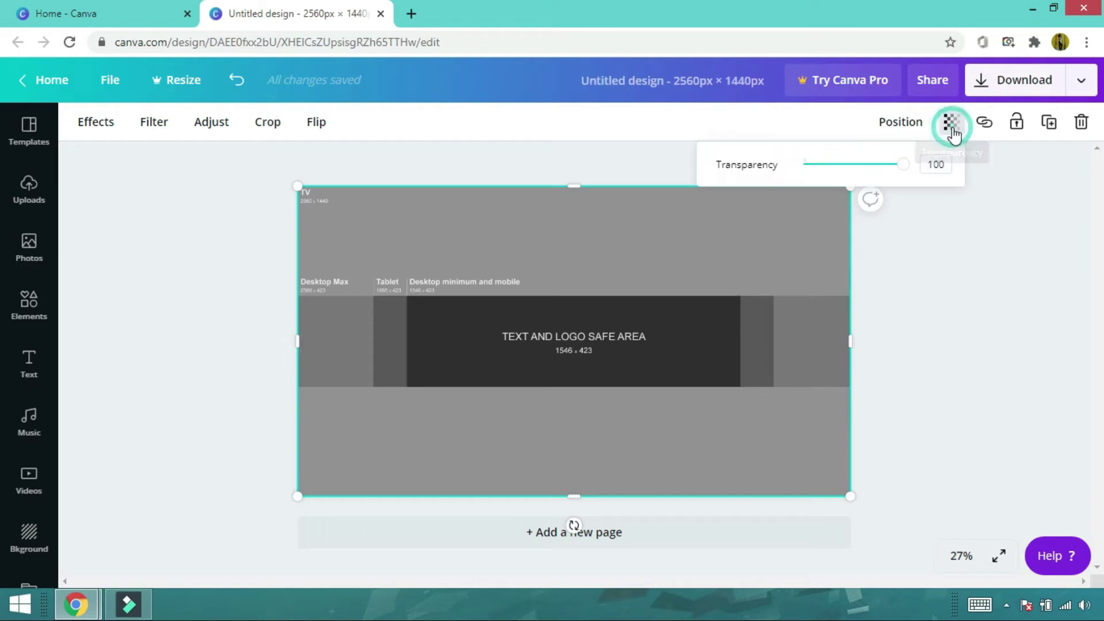
left_click_drag(903, 172, 846, 181)
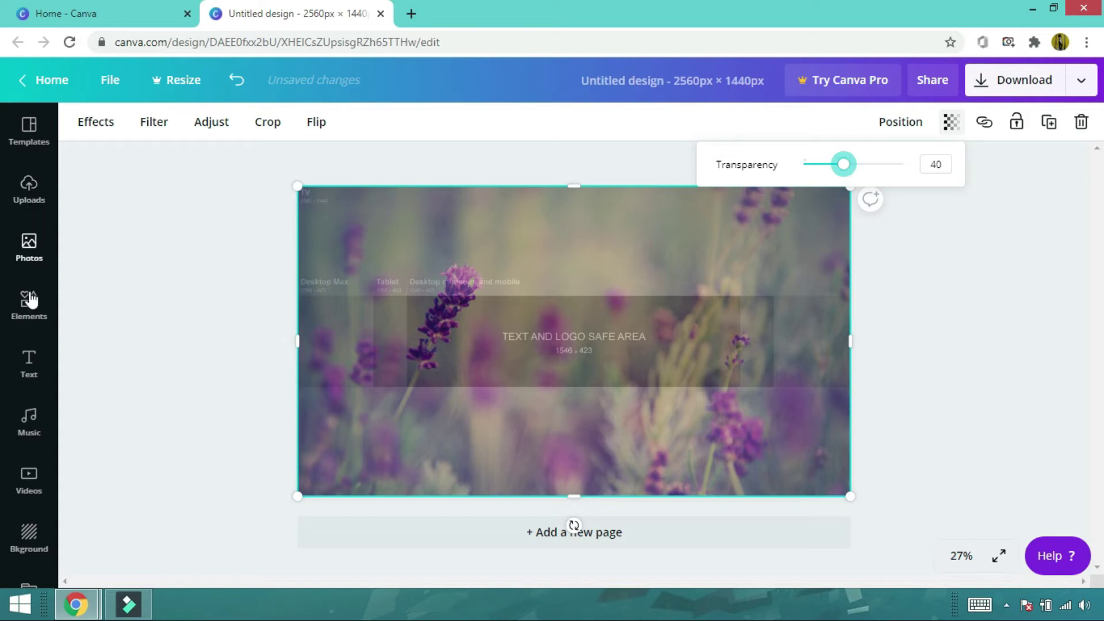
- Add the circle frame from the Frames elements to the page and shrink it to less than half its size
left_click(27, 313)
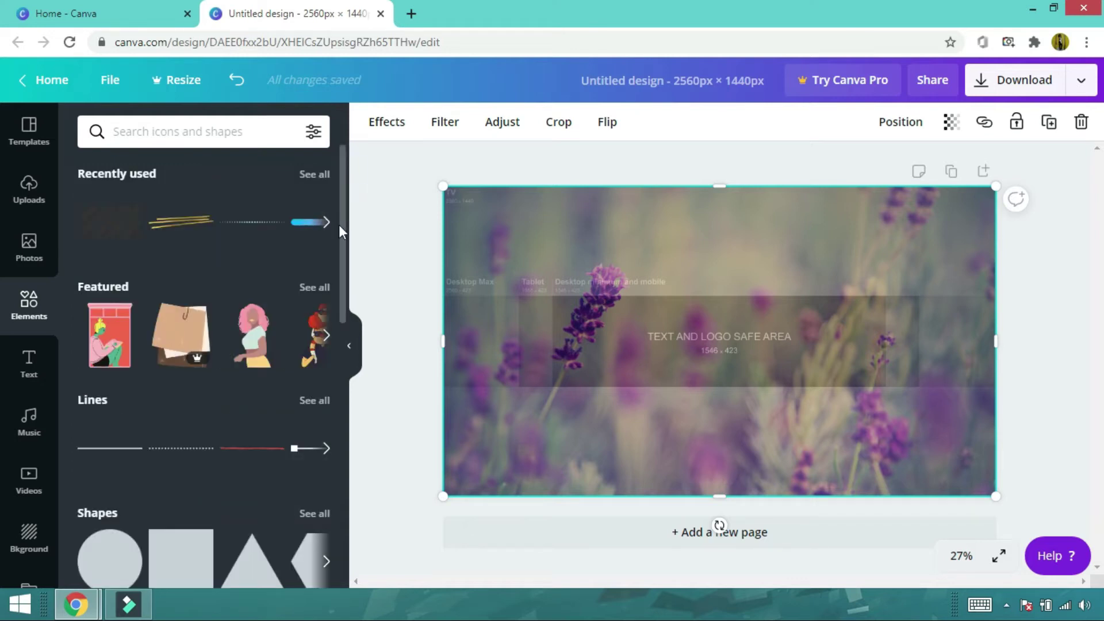
left_click_drag(341, 219, 346, 339)
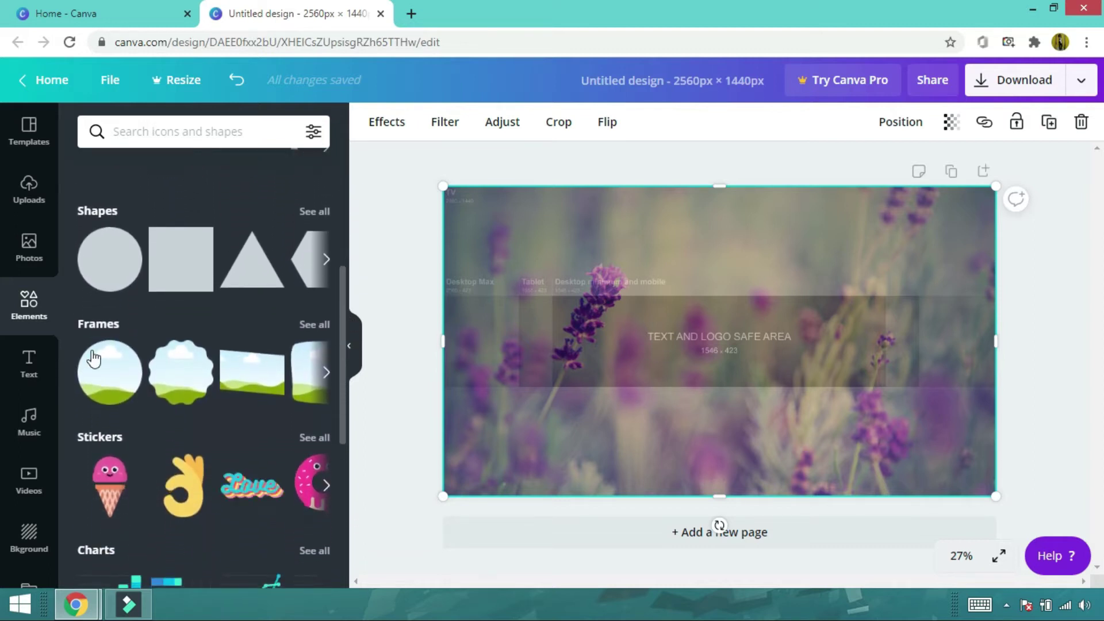
left_click(108, 376)
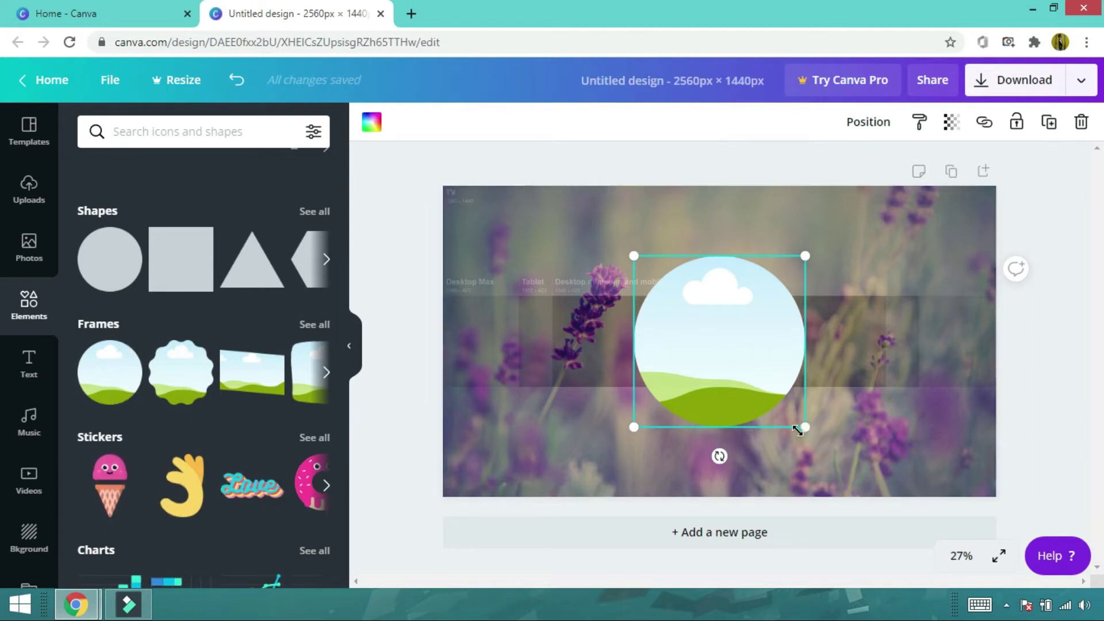
left_click_drag(770, 406, 709, 332)
left_click(349, 345)
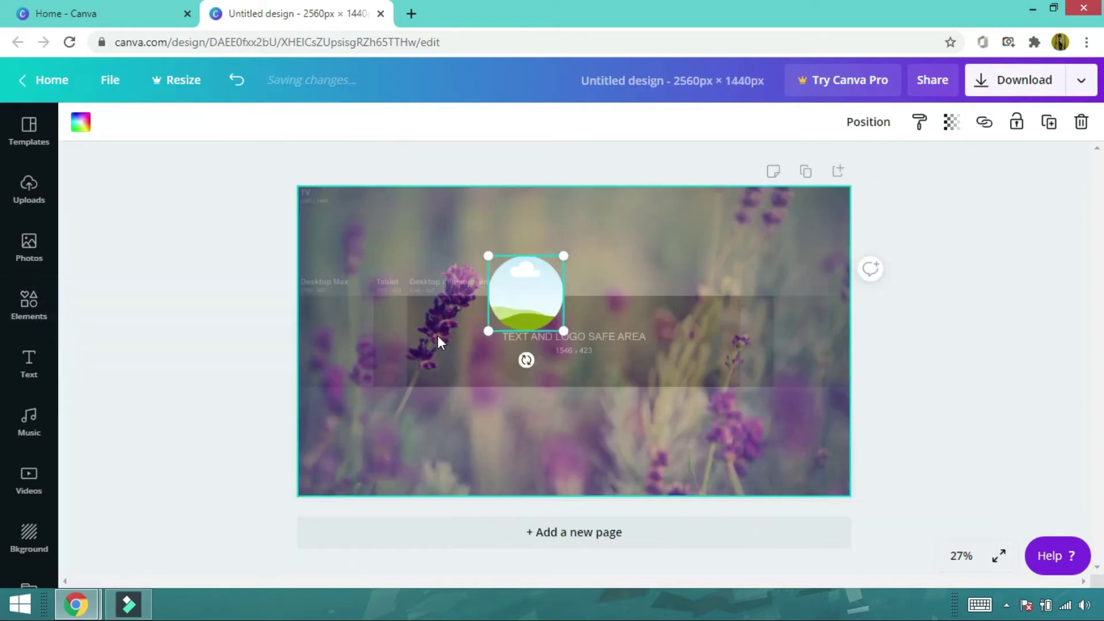
- Place the circle frame at the left end of the text and logo safe area, vertically centred, and shrink it slightly to fit
left_click_drag(530, 294, 458, 345)
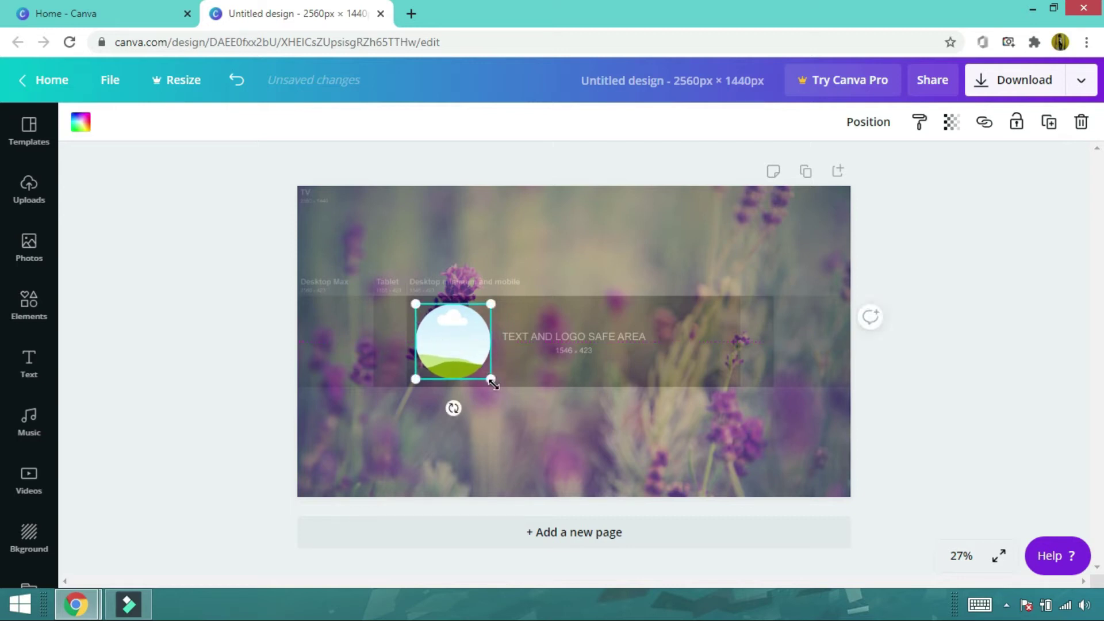
left_click_drag(491, 381, 457, 349)
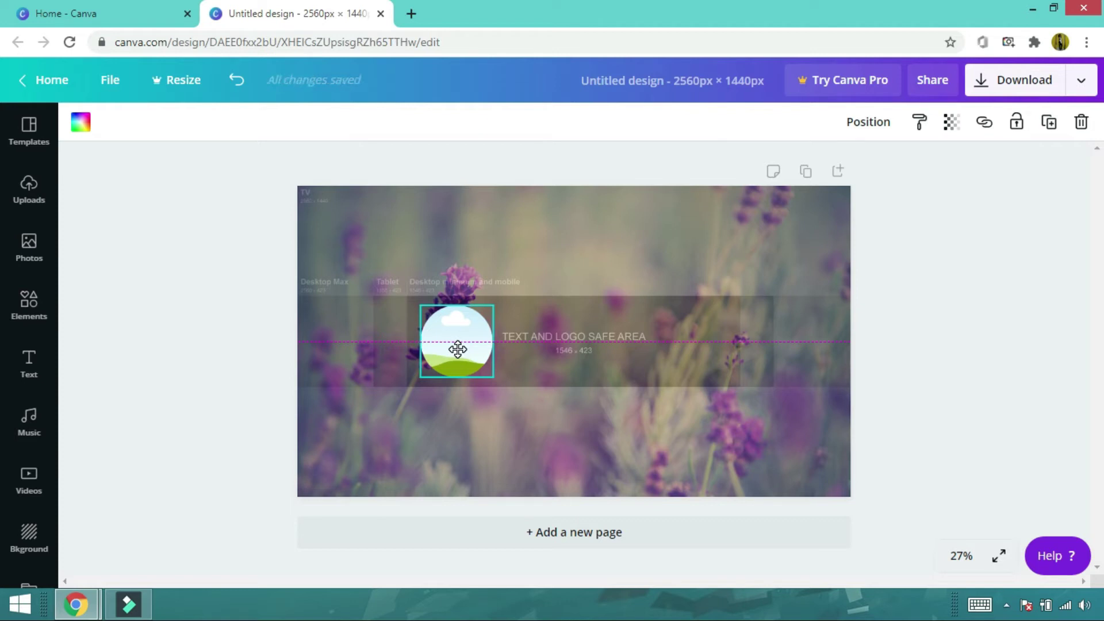
left_click_drag(457, 349, 463, 355)
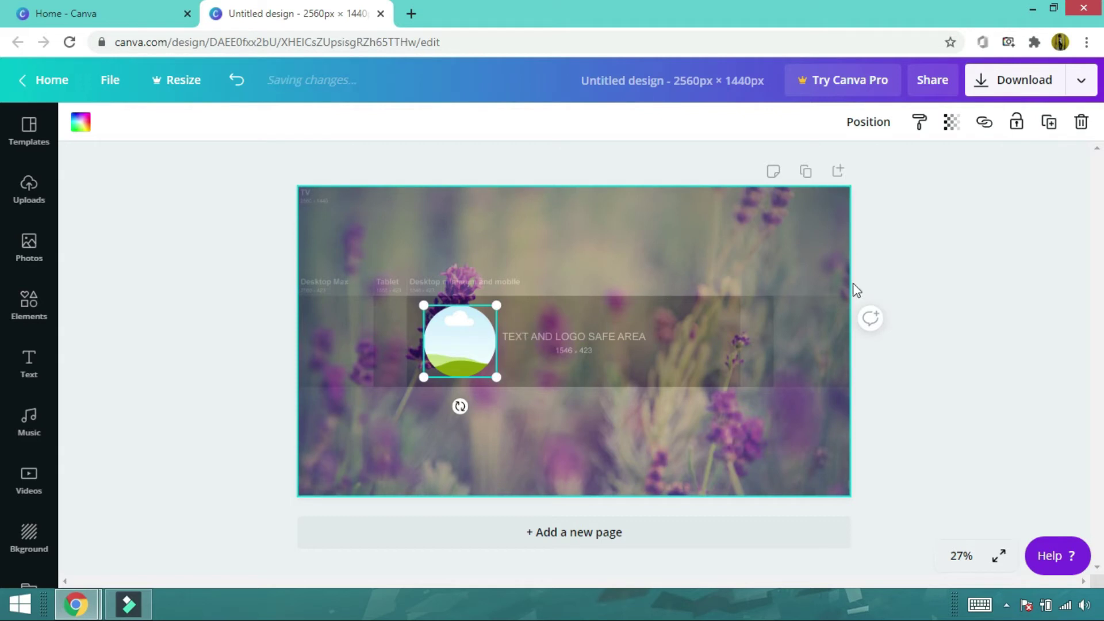
left_click(973, 285)
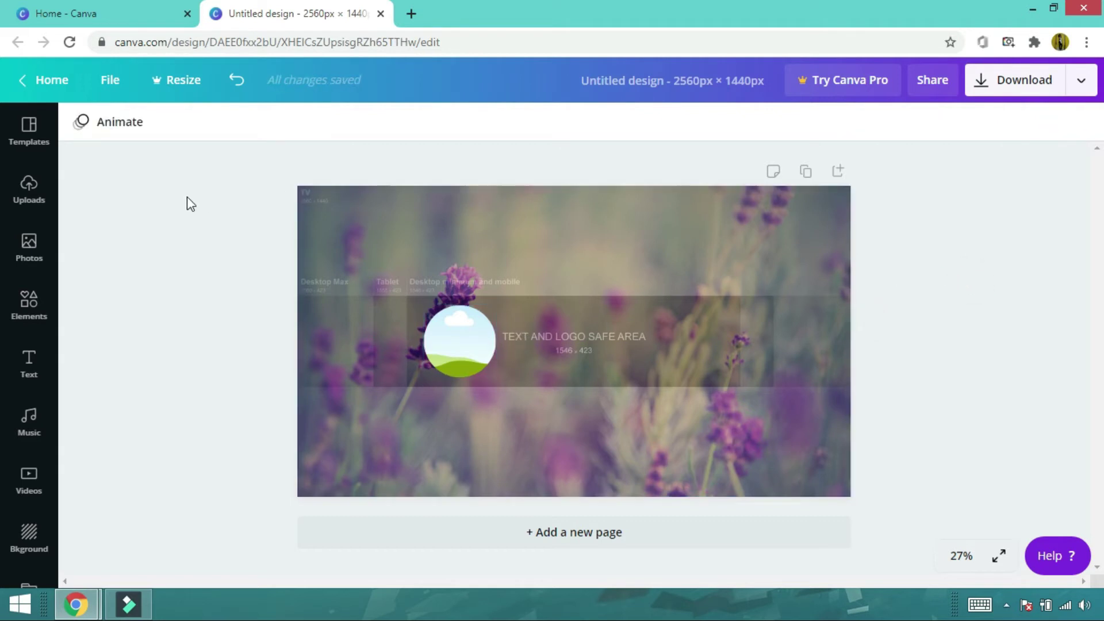
- Add a heading reading "Namora" and place it beside the circle frame at the upper part of the safe area
left_click(29, 368)
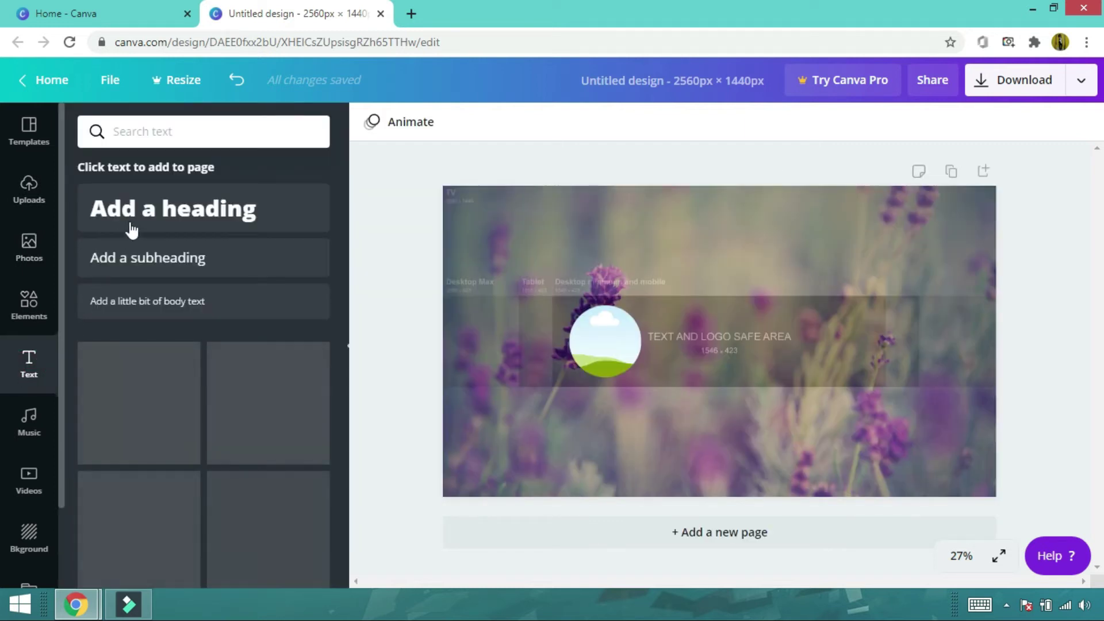
left_click(173, 213)
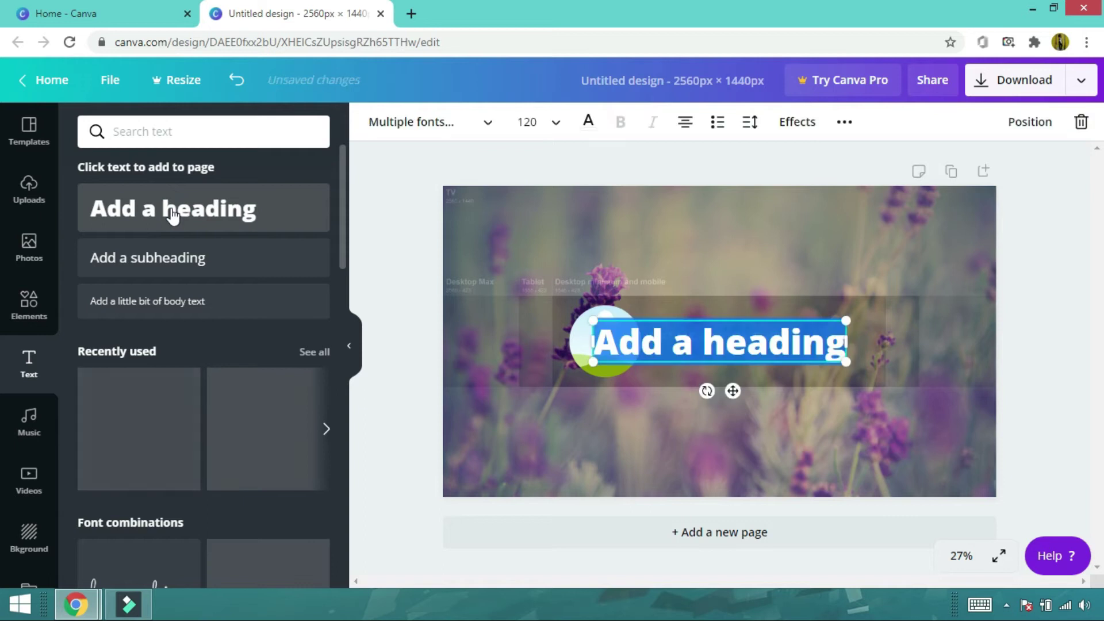
left_click(700, 346)
triple_click(699, 343)
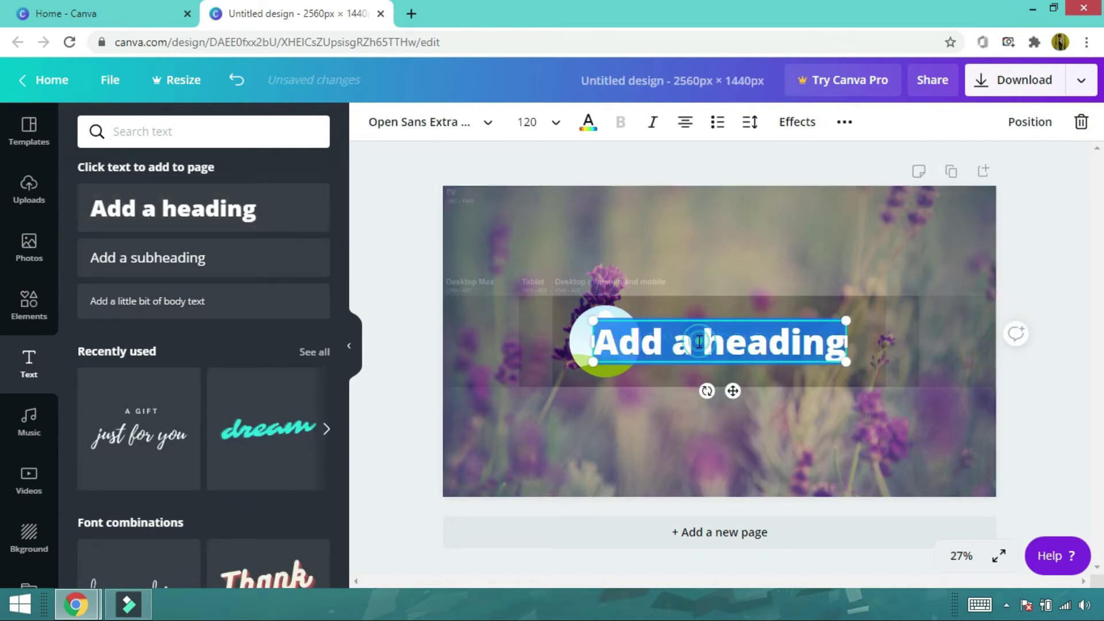
type("N")
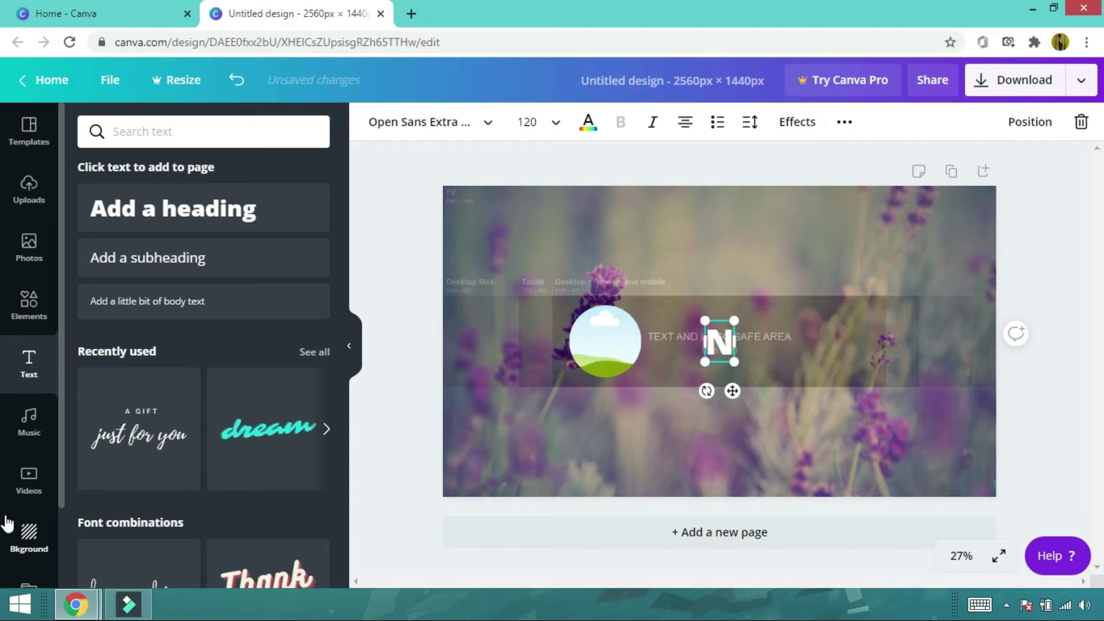
type("amora")
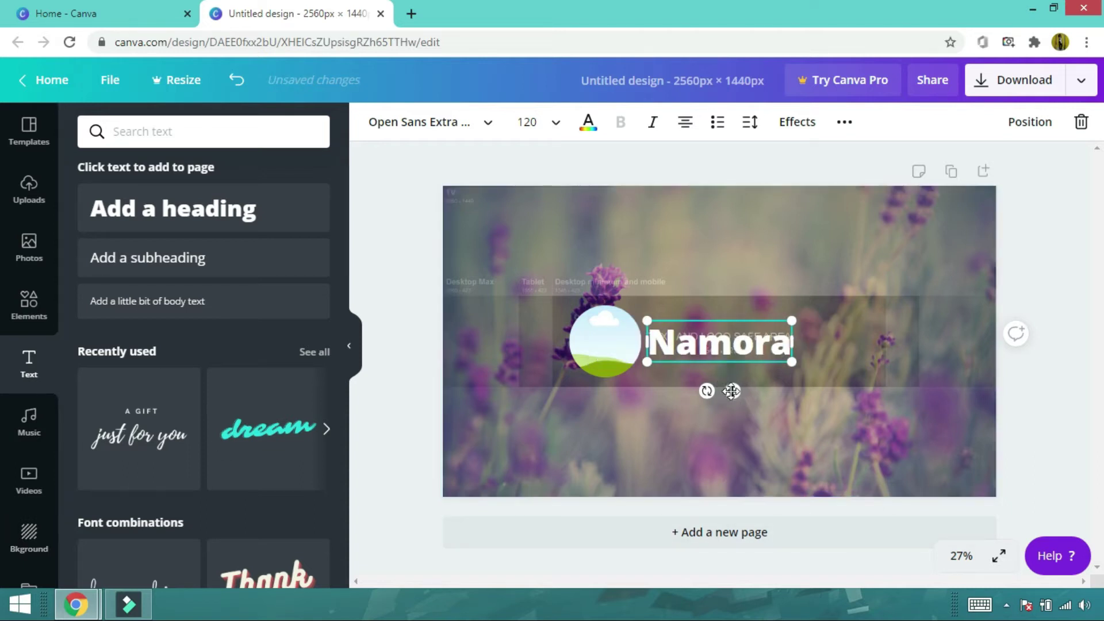
mouse_move(739, 378)
left_mouse_down()
mouse_move(742, 352)
mouse_move(748, 367)
mouse_move(736, 369)
left_mouse_up()
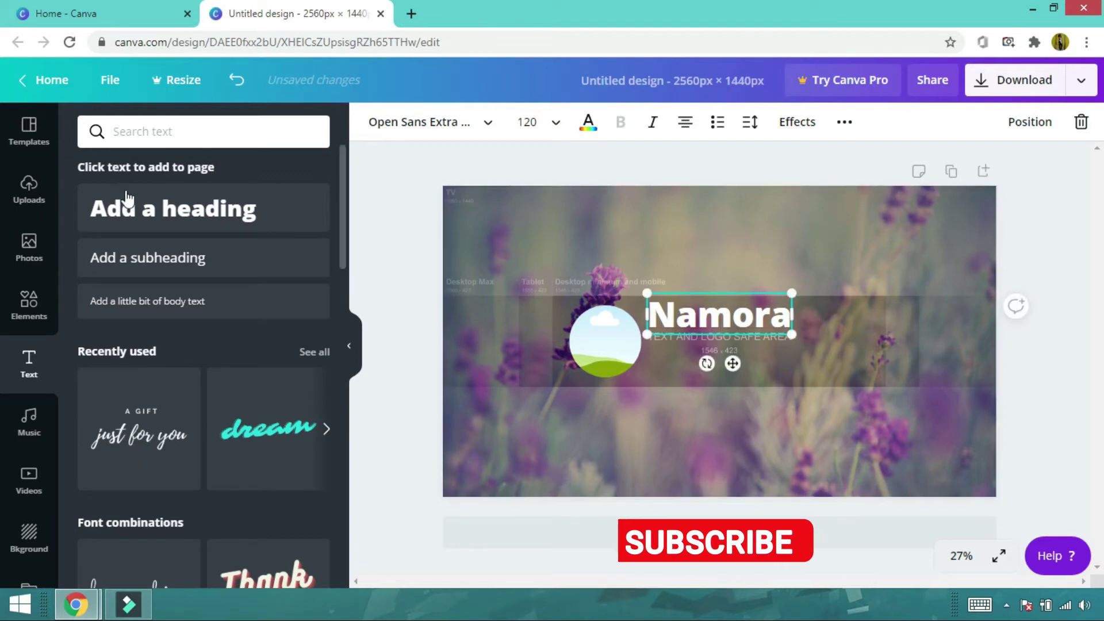
- Add a subheading reading "new videos posted every week" below the heading and widen its text box
left_click(144, 258)
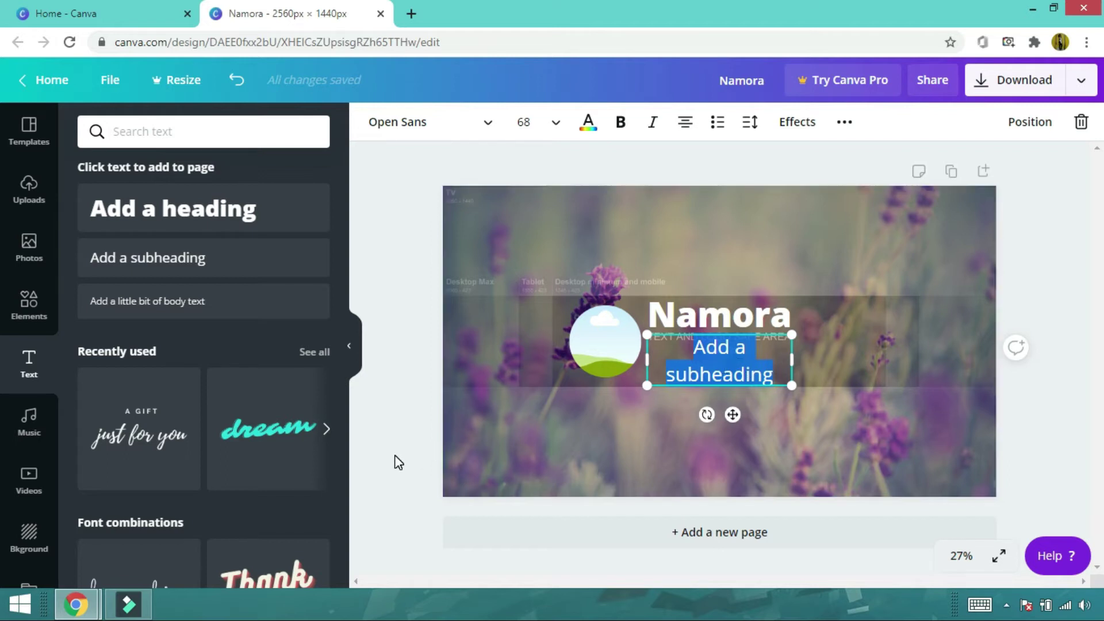
type("new videos posted every week")
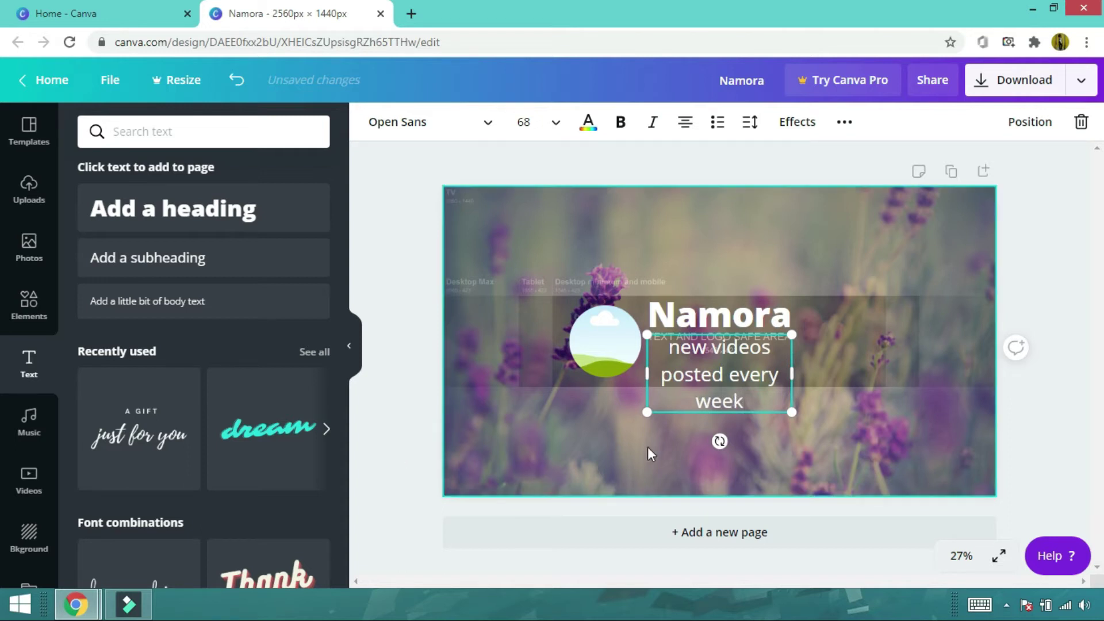
left_click_drag(792, 374, 832, 378)
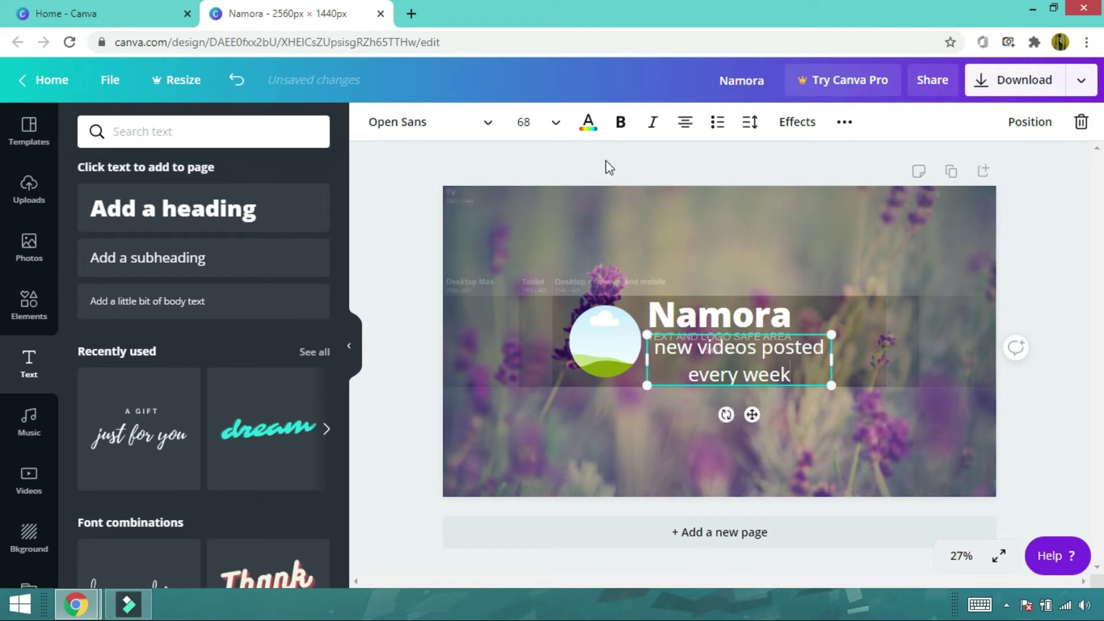
- Reduce the subheading's font size, trying 42 and settling on 32
left_click(554, 122)
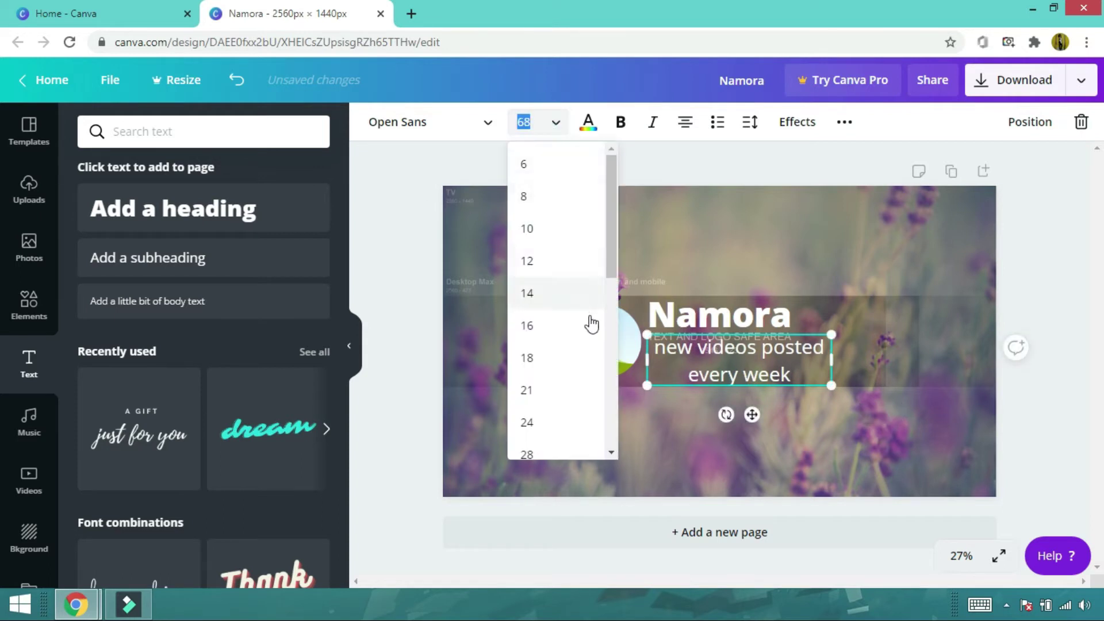
left_click_drag(612, 264, 611, 317)
left_click(528, 411)
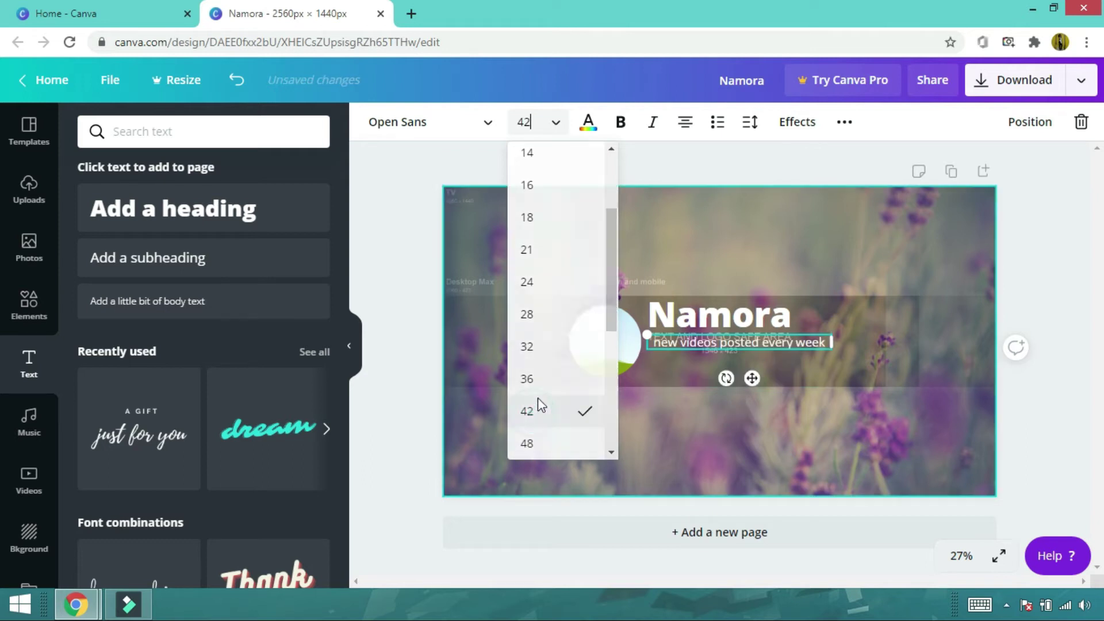
left_click(556, 122)
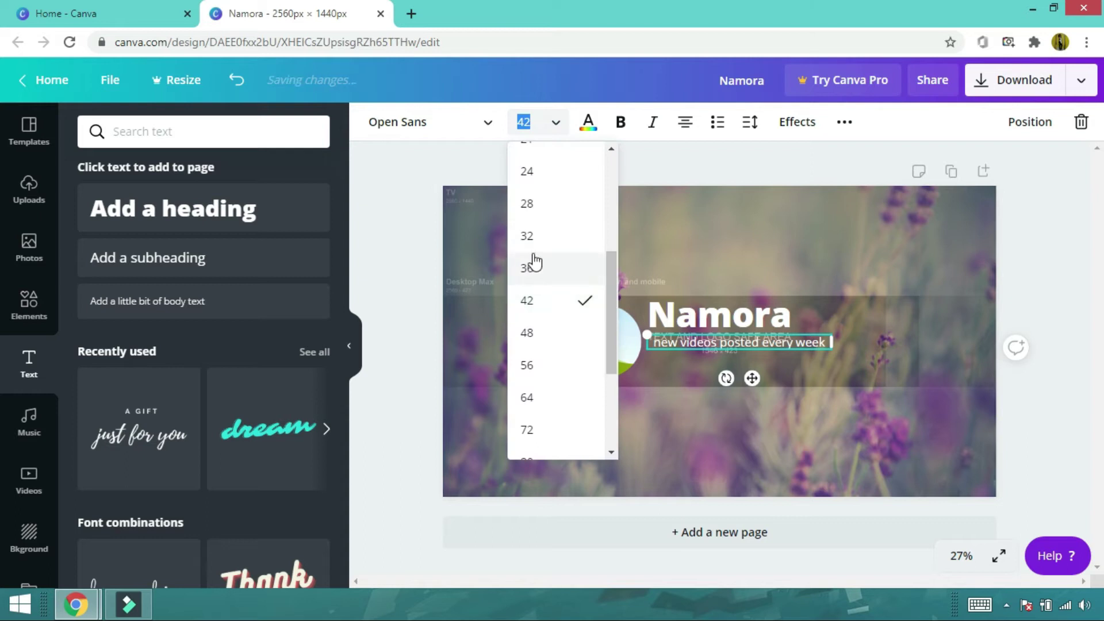
left_click(540, 241)
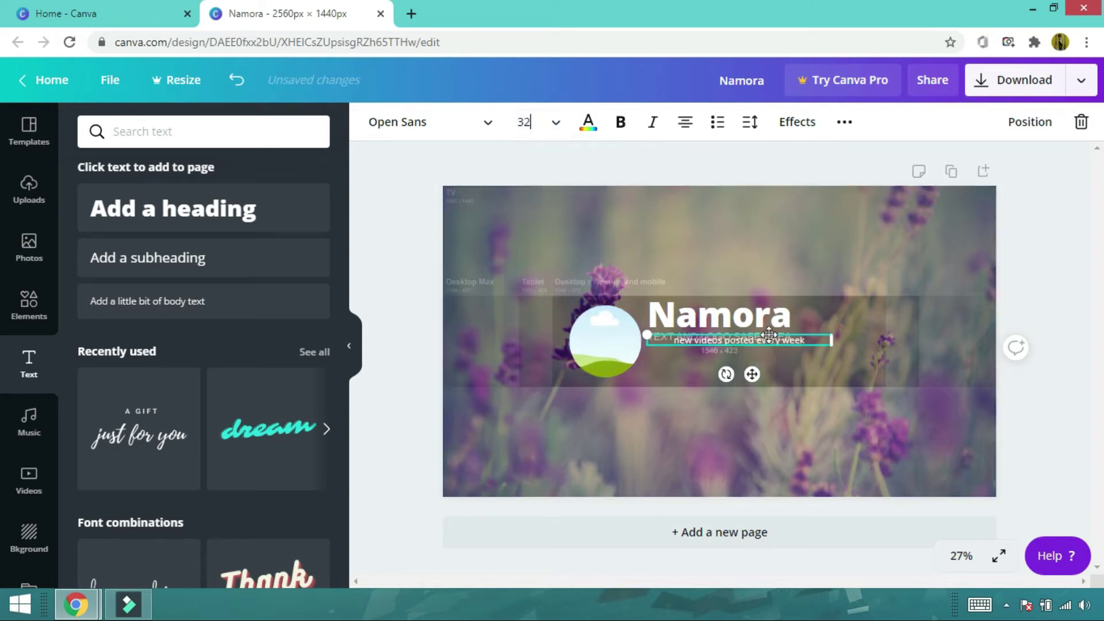
- Move the subheading to the lower part of the safe area, centred on the page, and shift the "Namora" heading slightly down
left_click_drag(751, 377, 732, 400)
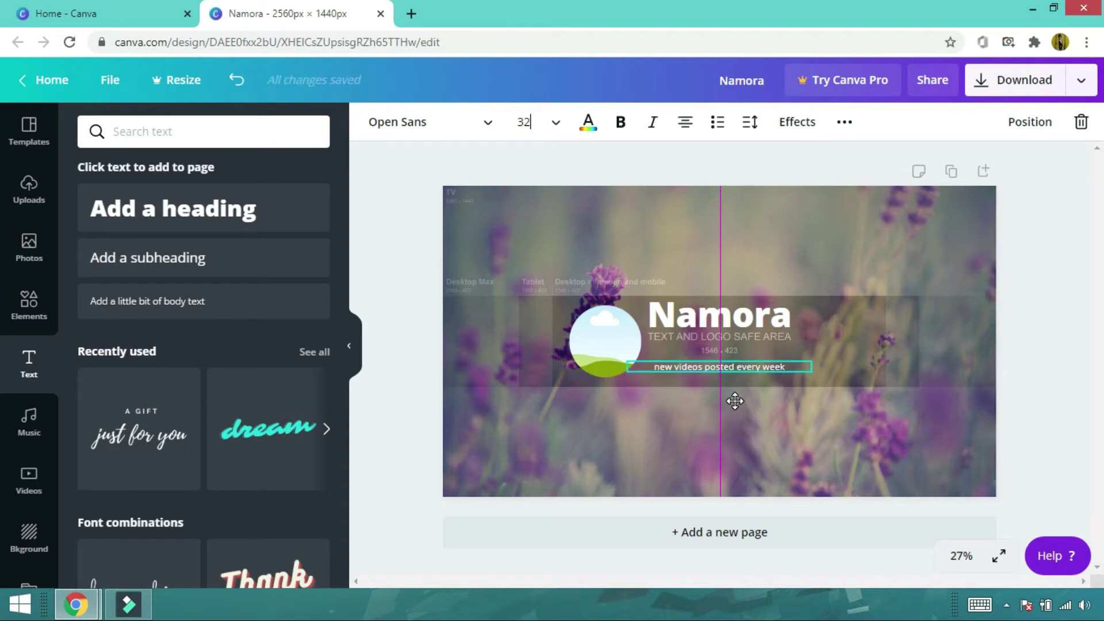
left_click_drag(720, 328, 721, 325)
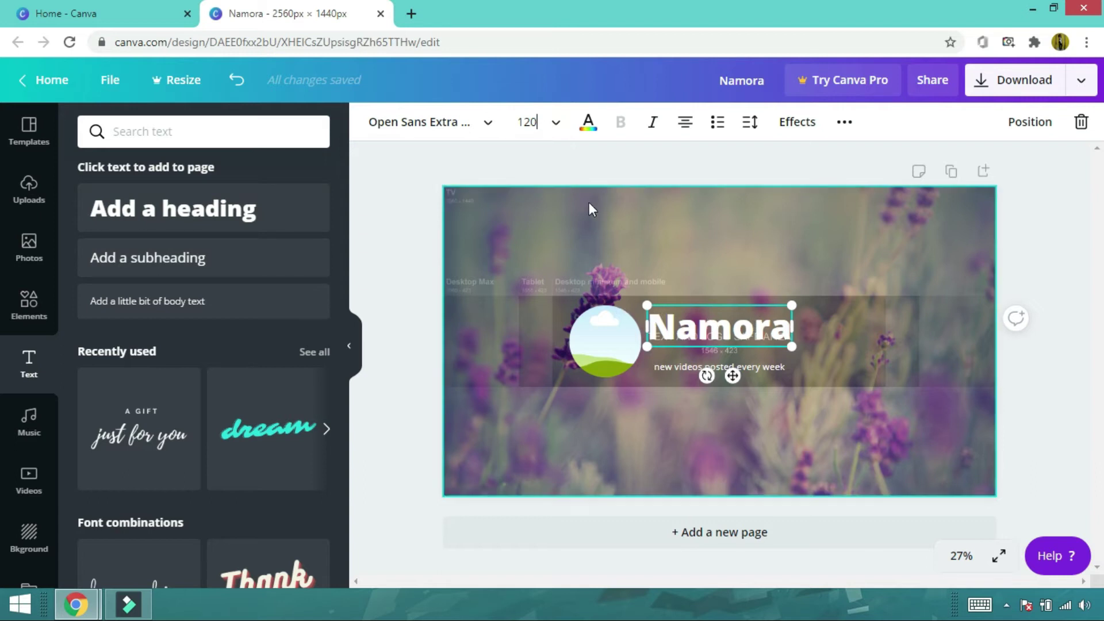
- Change the "Namora" heading's font to Amsterdam Four and shift the heading slightly down on the page's vertical centre line
left_click(486, 124)
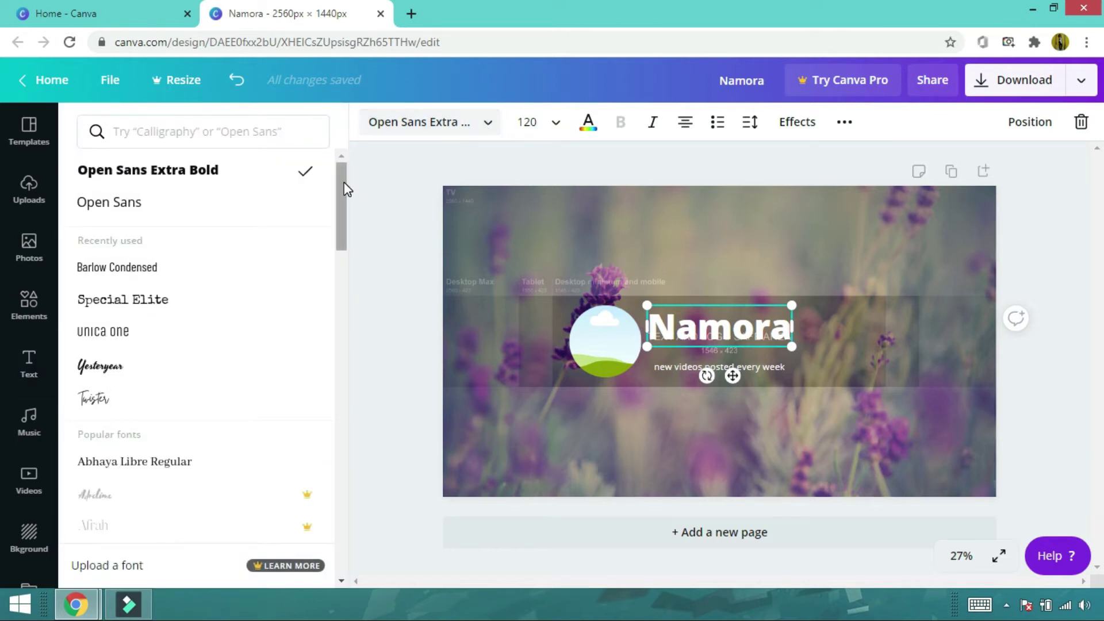
left_click_drag(343, 182, 359, 227)
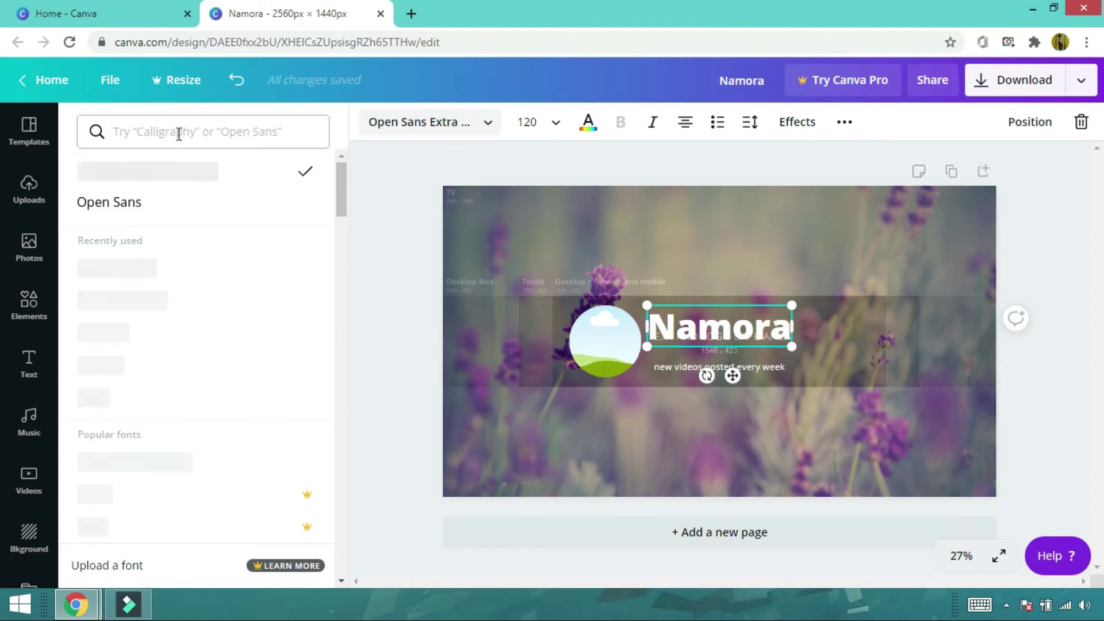
left_click(123, 131)
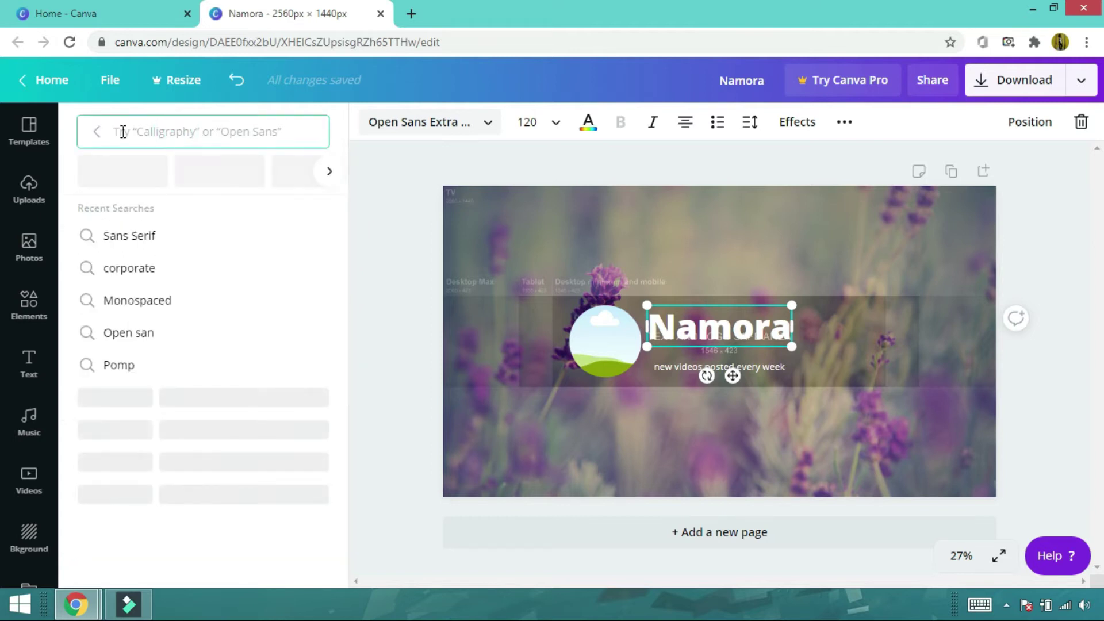
type("an")
type("st")
type("er")
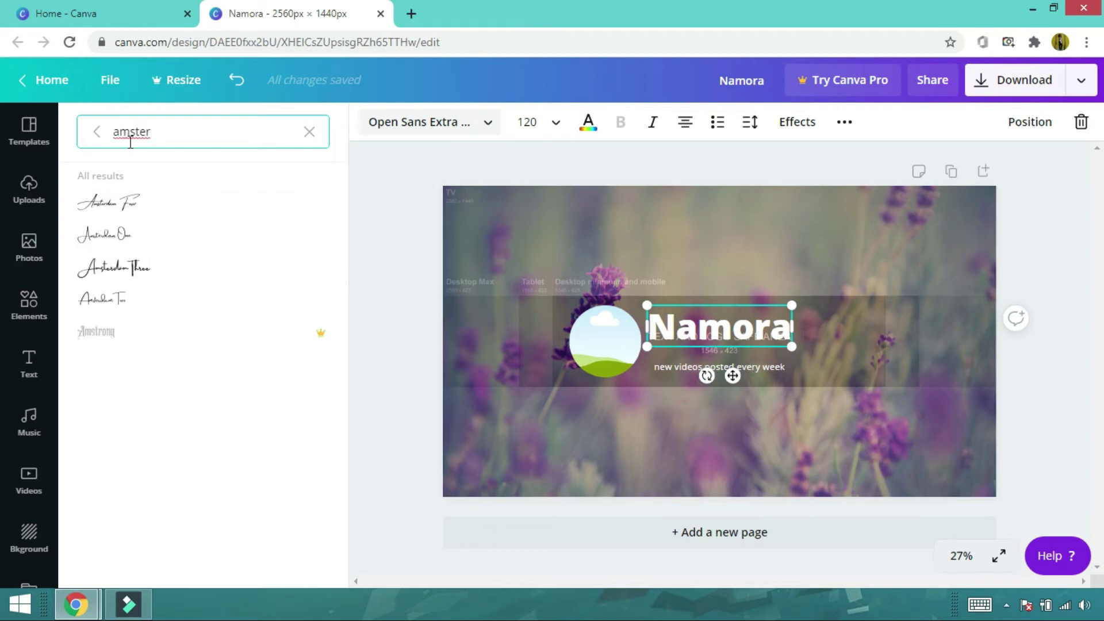
left_click(131, 206)
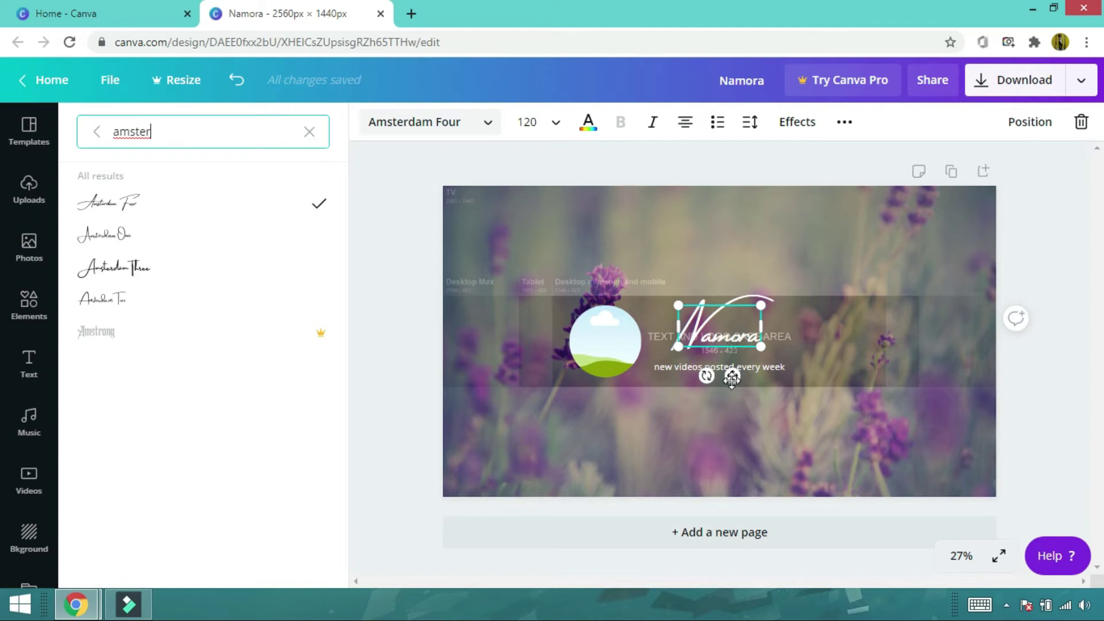
left_click_drag(731, 378, 731, 389)
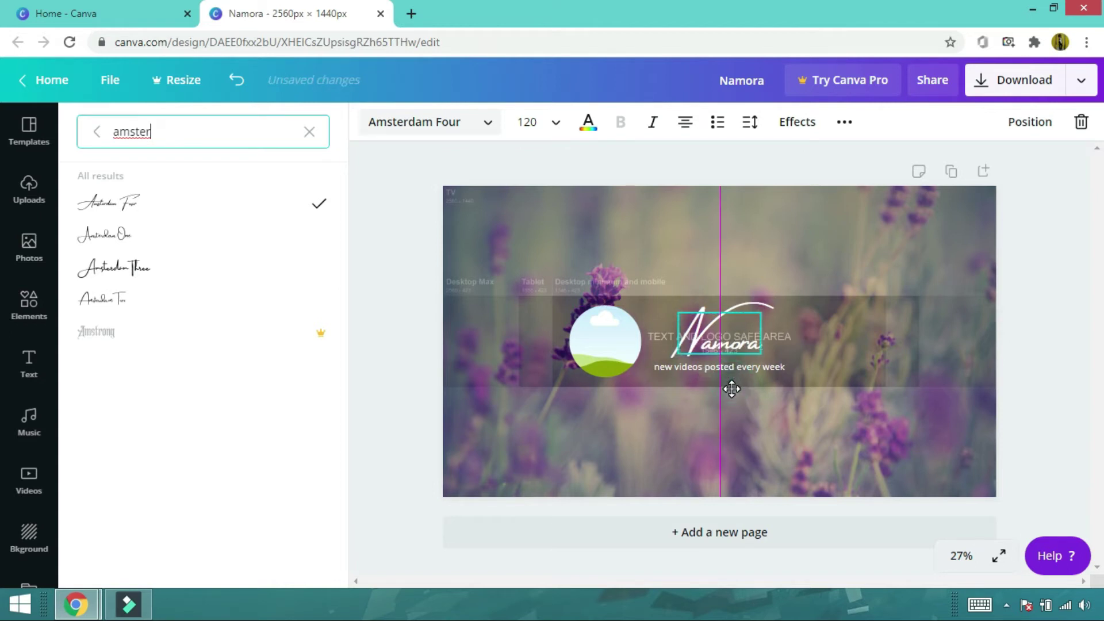
- Enlarge the "Namora" heading to font size 133 and nudge it up to sit just above the subheading
left_click(555, 122)
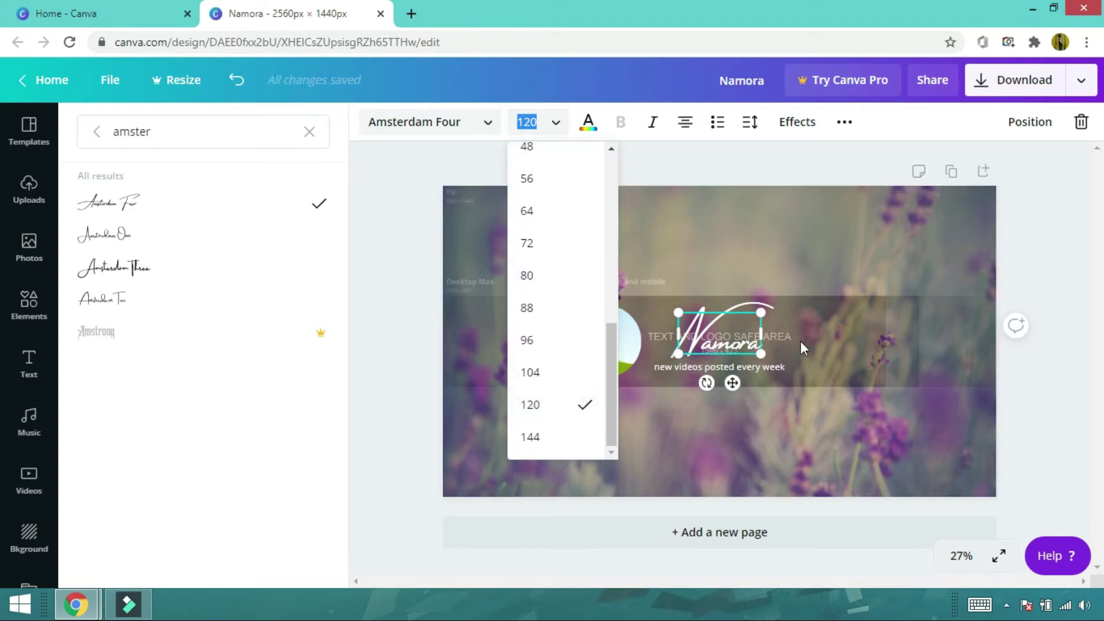
left_click_drag(759, 357, 723, 343)
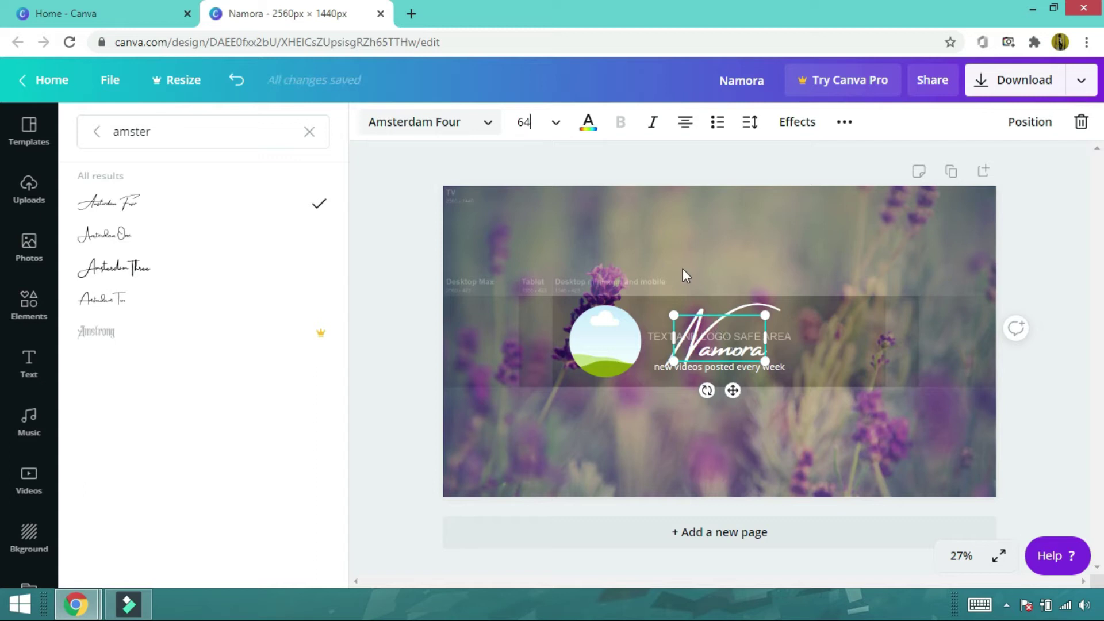
left_click(1053, 309)
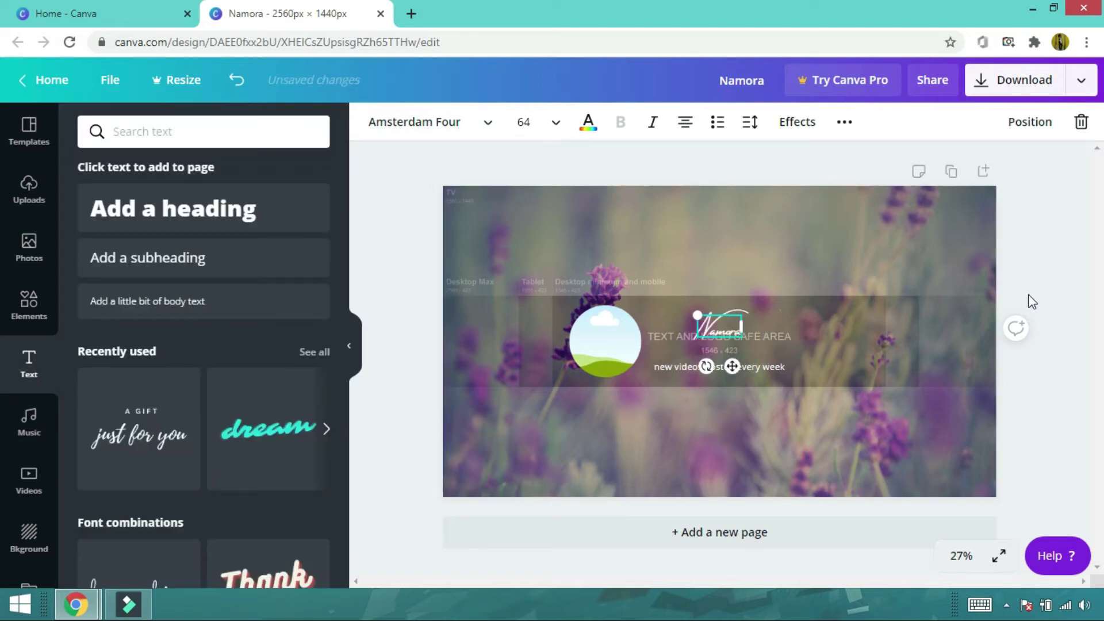
left_click(236, 80)
left_click(239, 81)
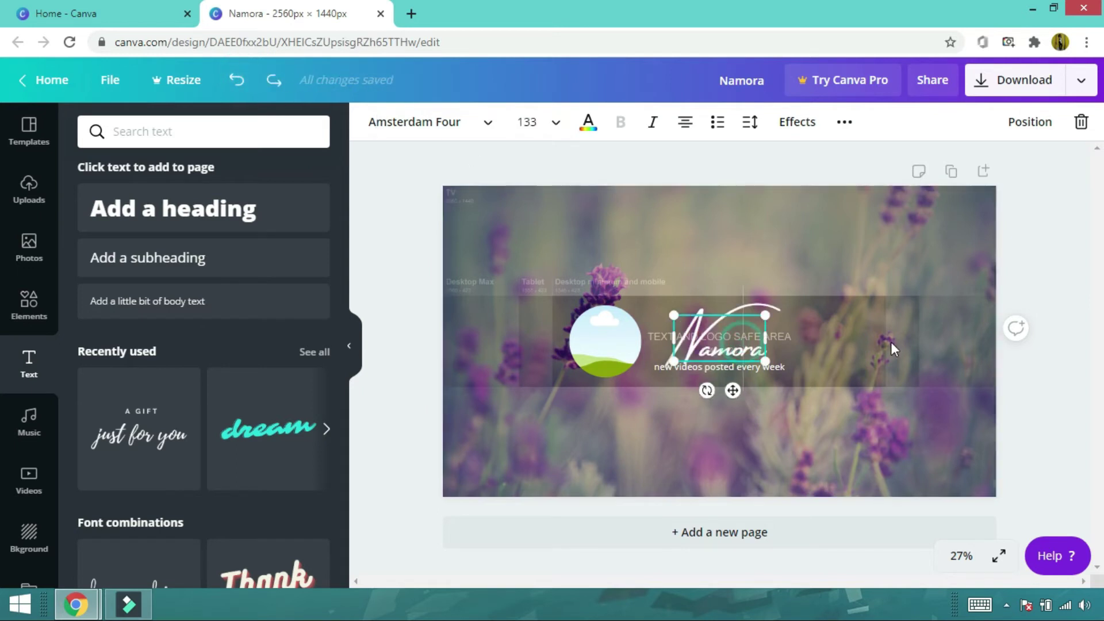
left_click(1025, 378)
left_click_drag(729, 328, 729, 321)
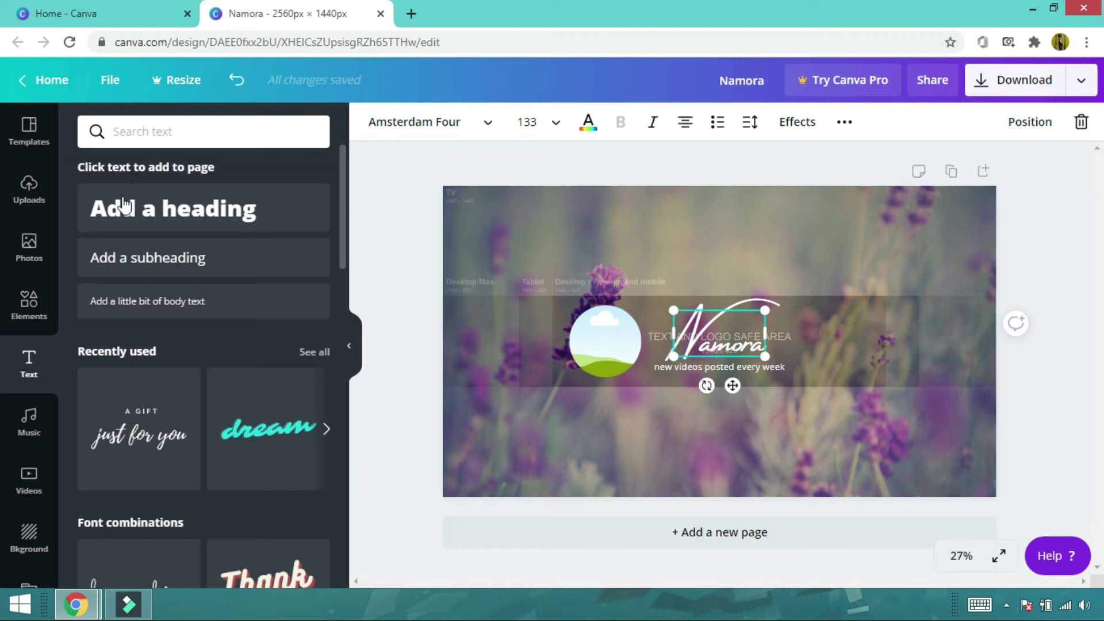
- Add another subheading reading "iamnamora" and set its font size to 32
left_click(132, 260)
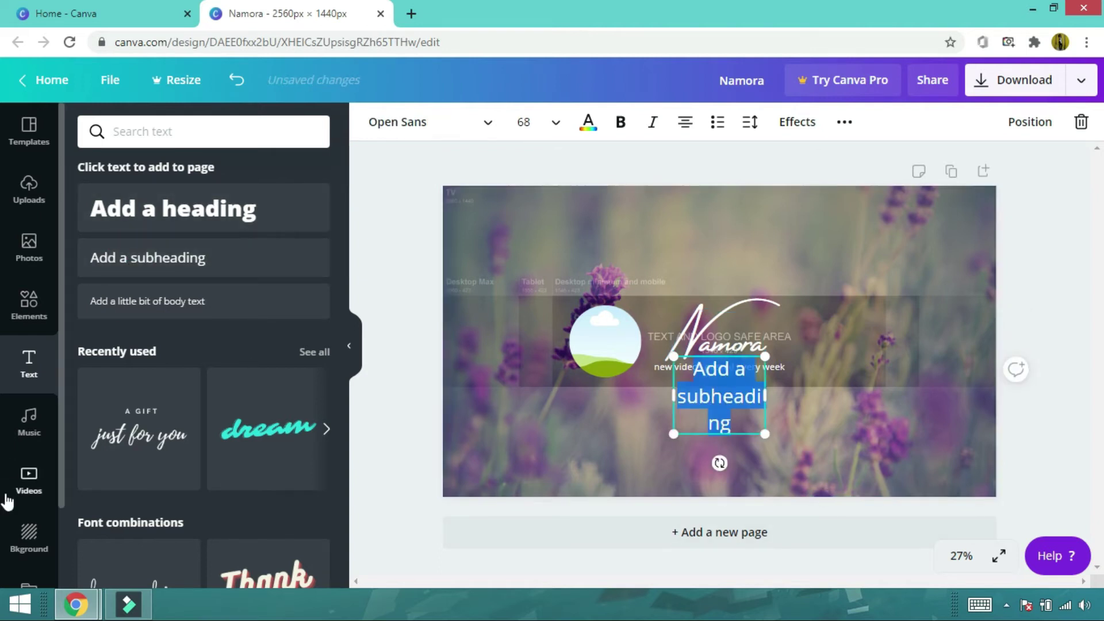
key("BackSpace")
type("iamnamora")
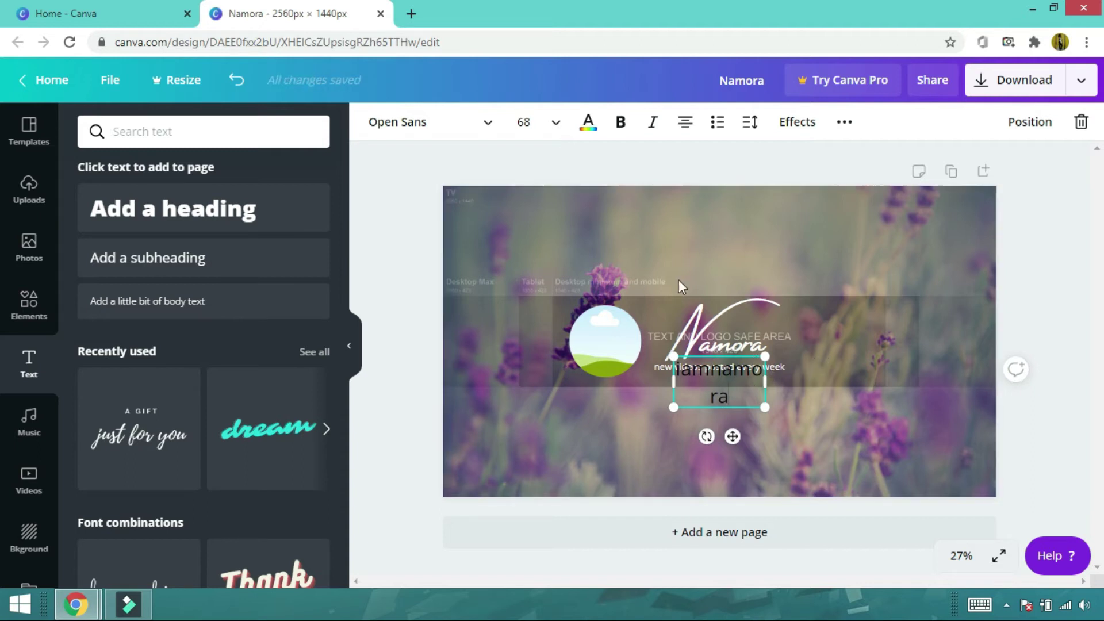
left_click(553, 122)
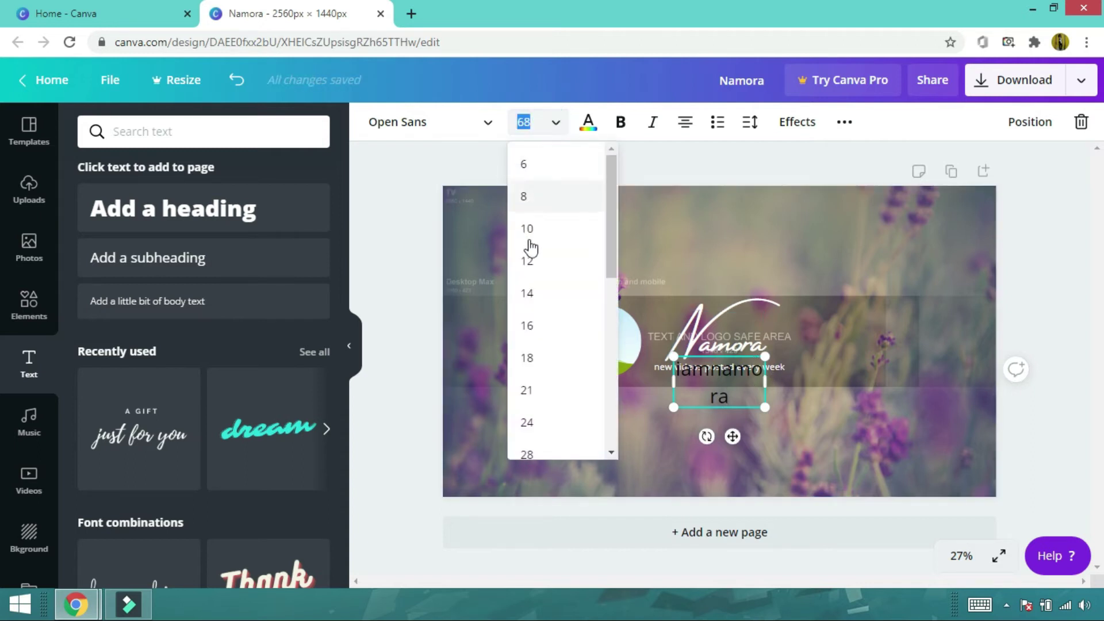
left_click_drag(610, 236, 611, 307)
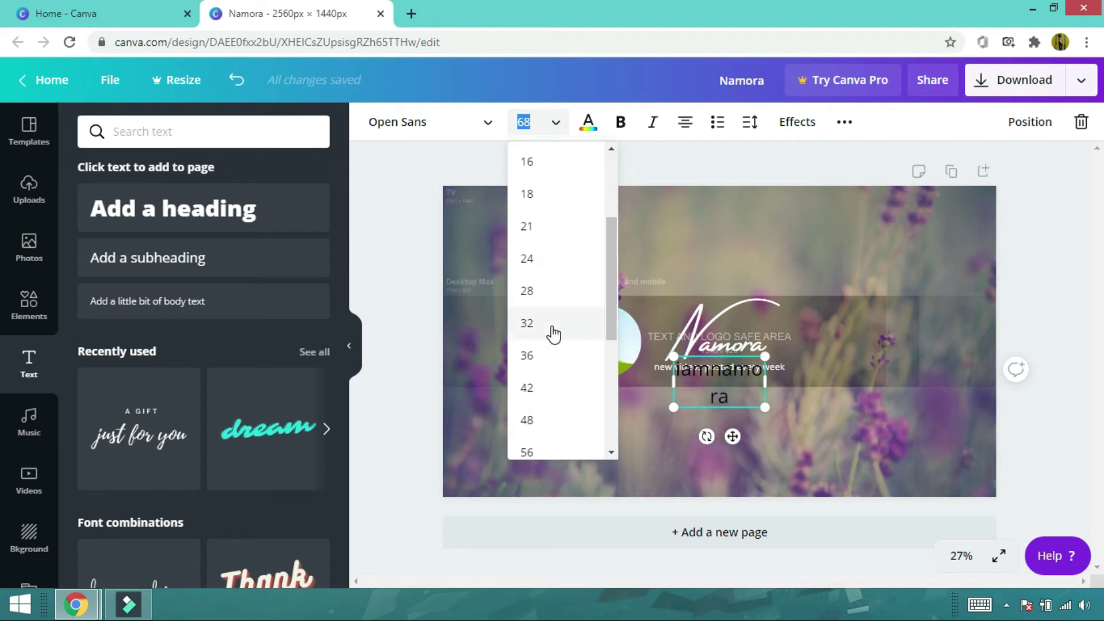
left_click(530, 325)
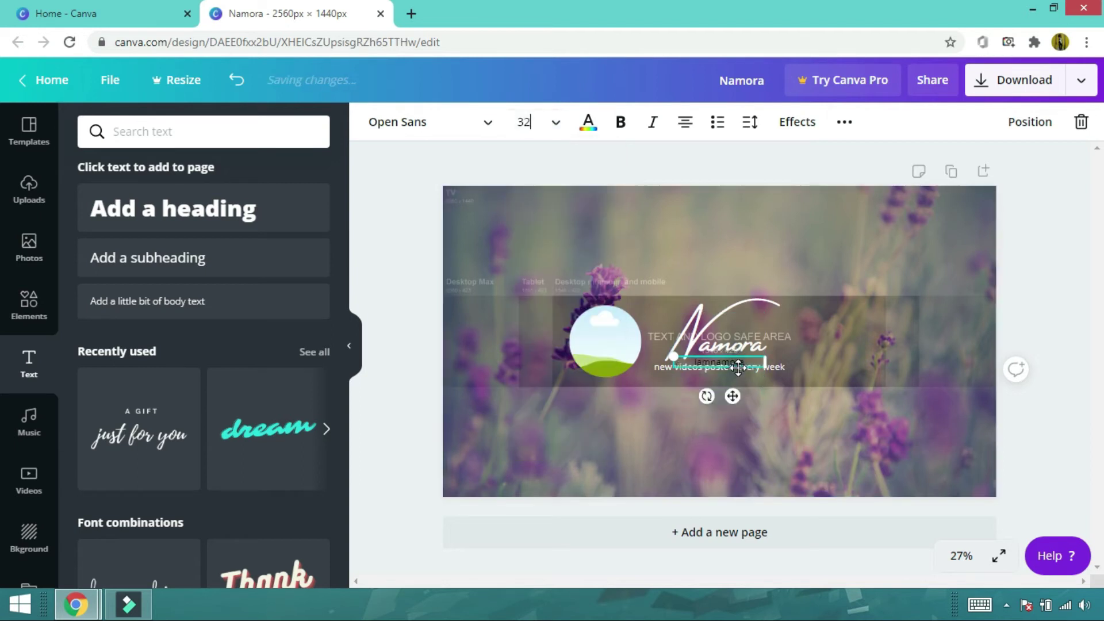
- Place the "iamnamora" text to the right of the heading inside the safe area and colour it white
left_click_drag(740, 406, 856, 370)
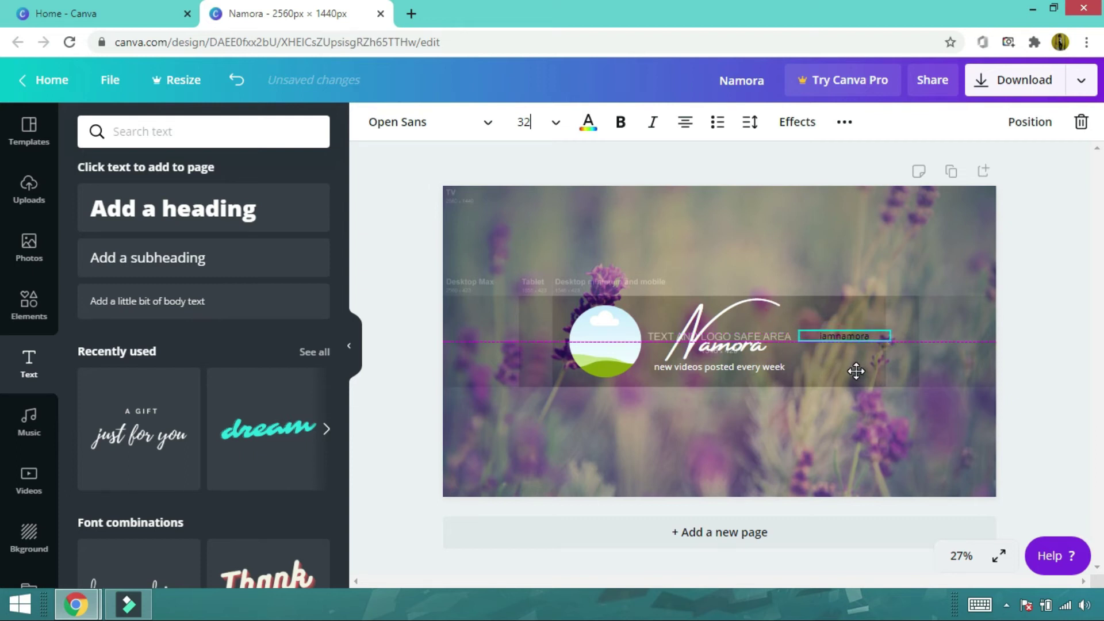
left_click_drag(856, 371, 855, 365)
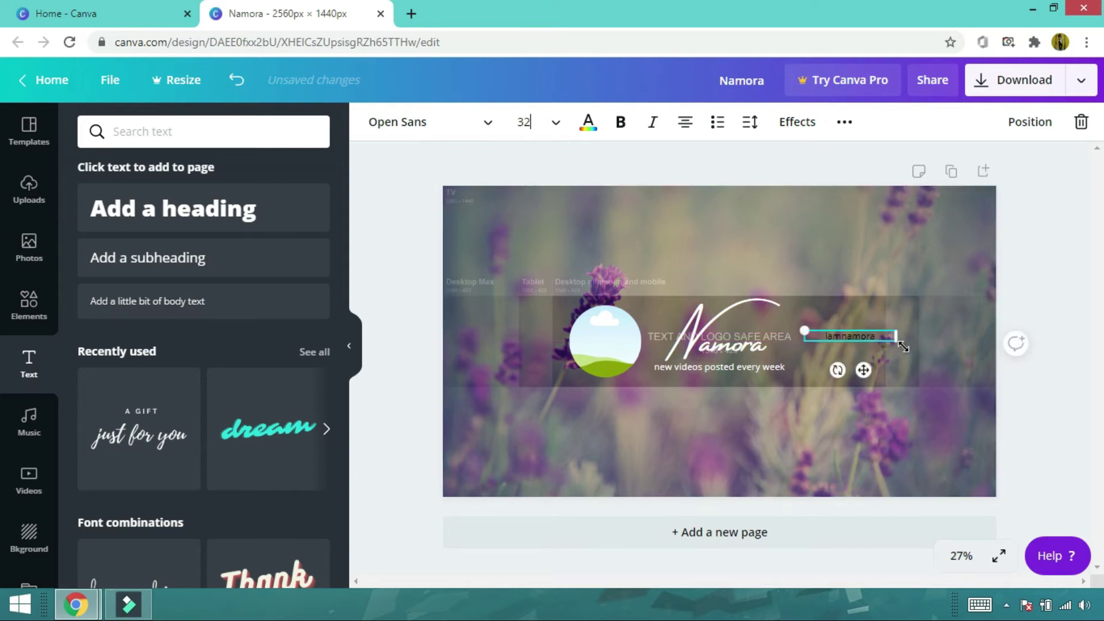
left_click(587, 122)
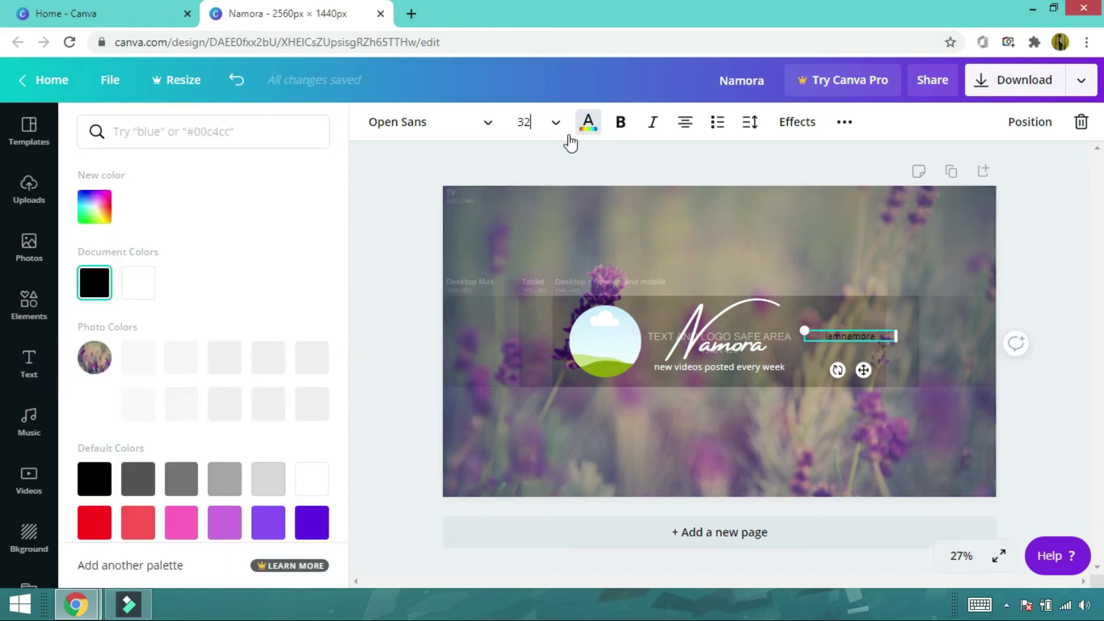
left_click(143, 289)
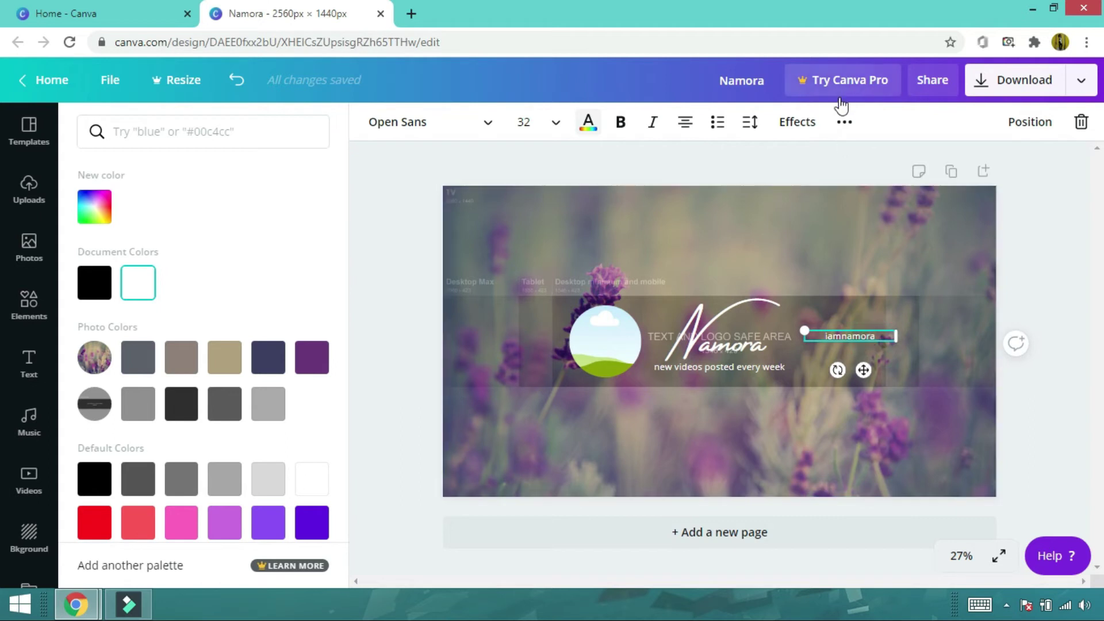
- Duplicate the "iamnamora" text and place the copy directly below the original
left_click(846, 124)
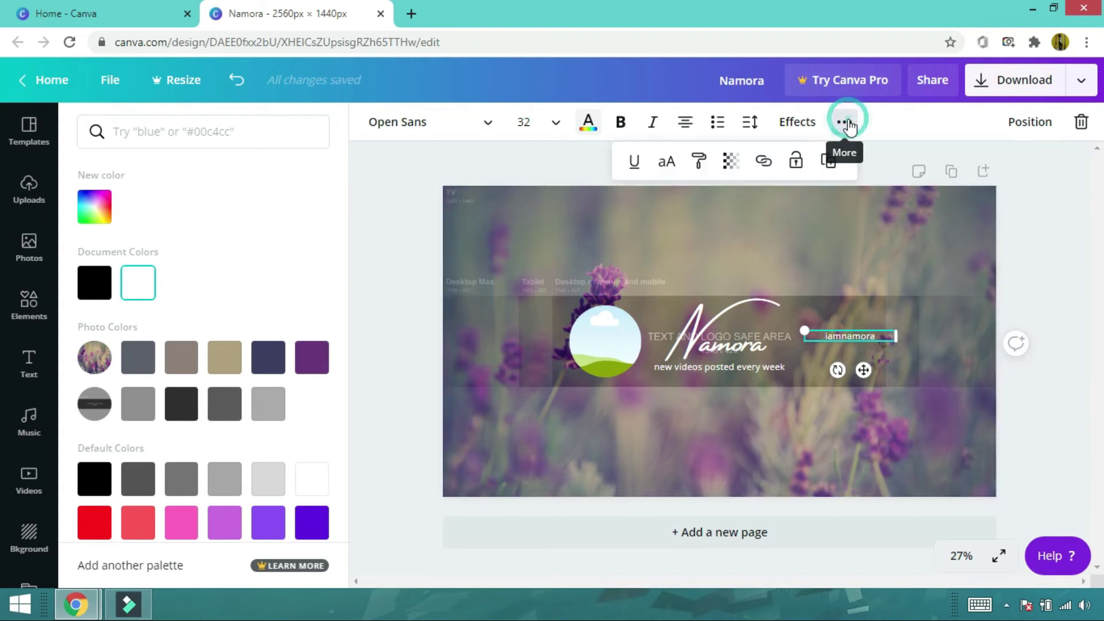
left_click(828, 162)
left_click_drag(868, 374, 864, 393)
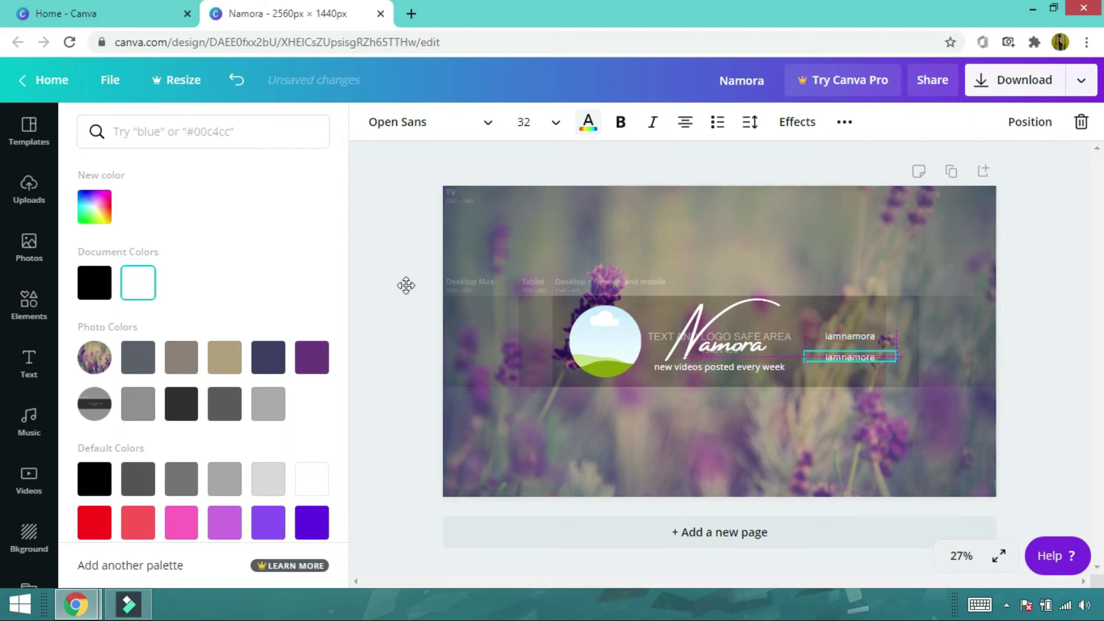
left_click(374, 306)
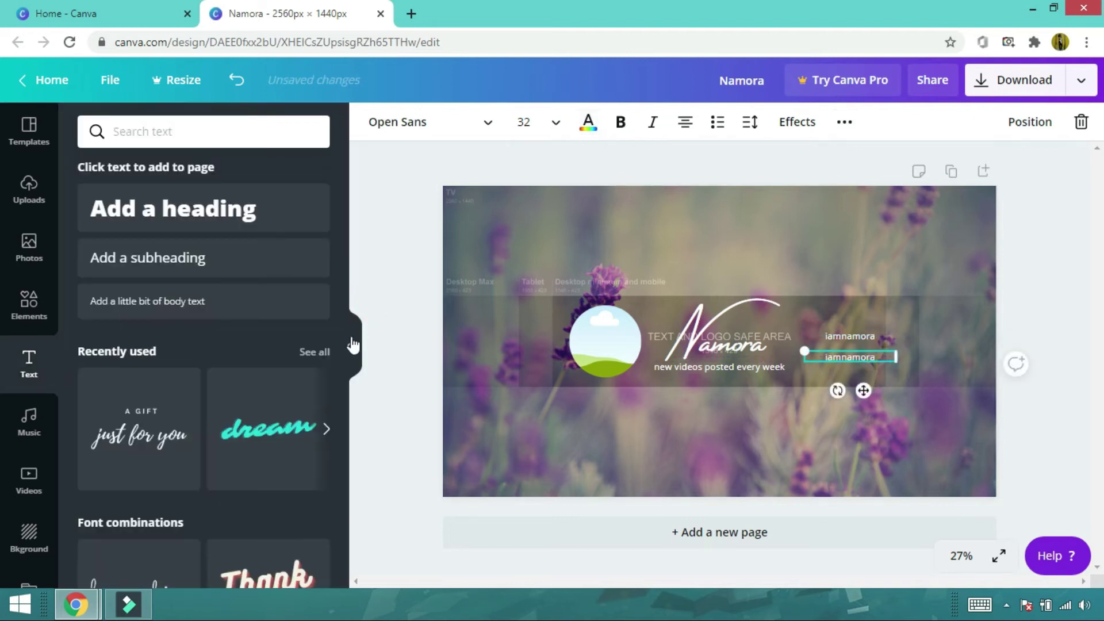
left_click(352, 345)
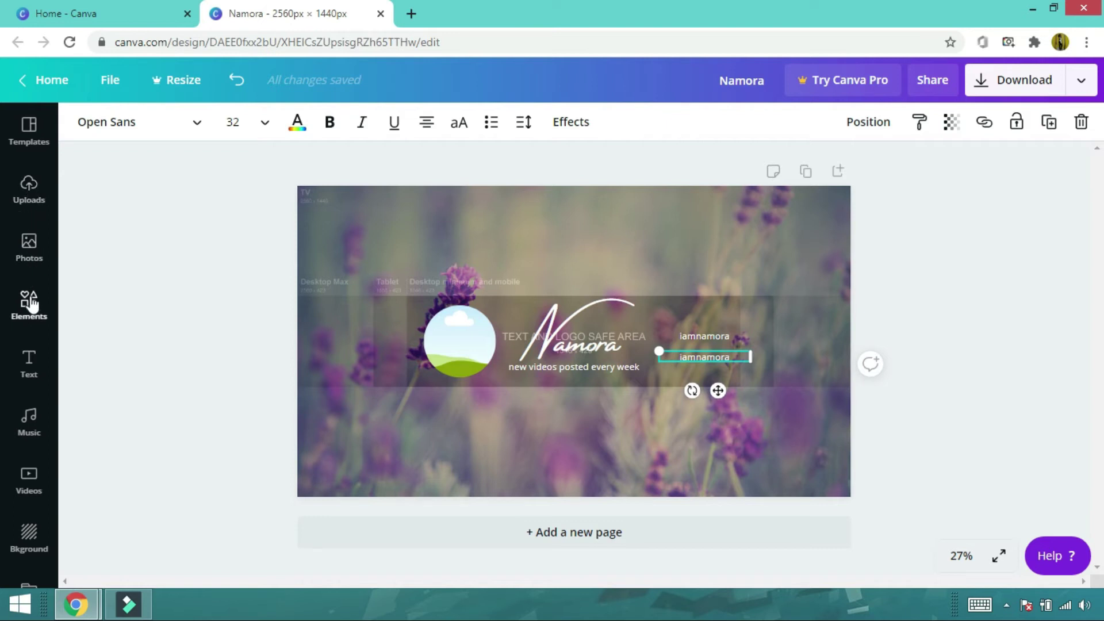
- Add the round black Instagram icon from the uploads, shrink it to text height and align it just left of the upper "iamnamora" text
left_click(29, 190)
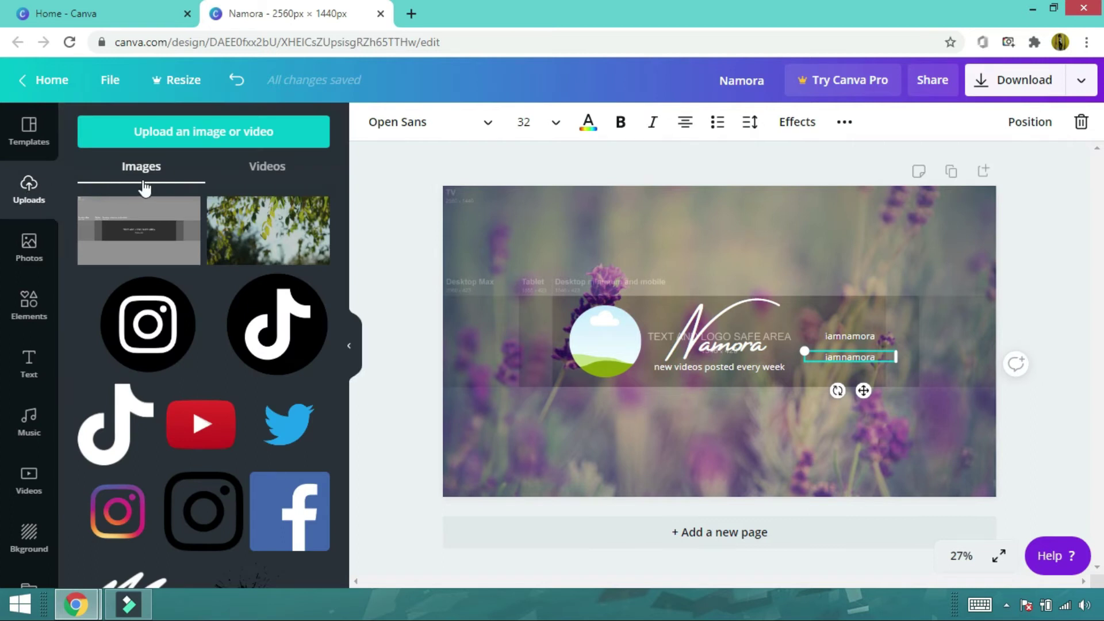
left_click(155, 333)
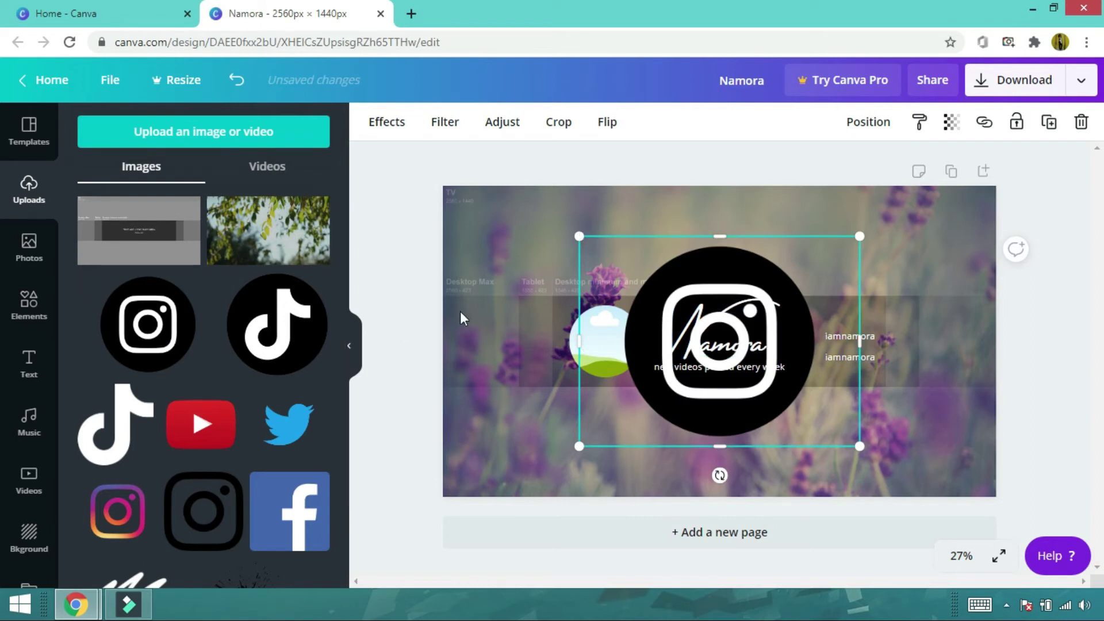
left_click(350, 348)
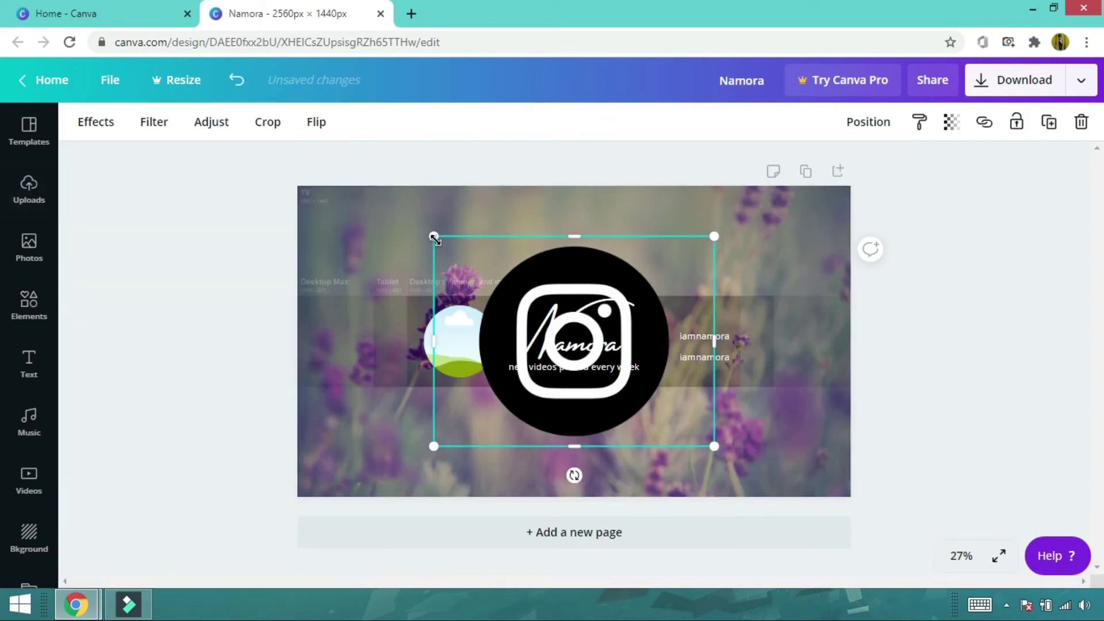
left_click_drag(435, 236, 686, 438)
left_click_drag(719, 475, 678, 377)
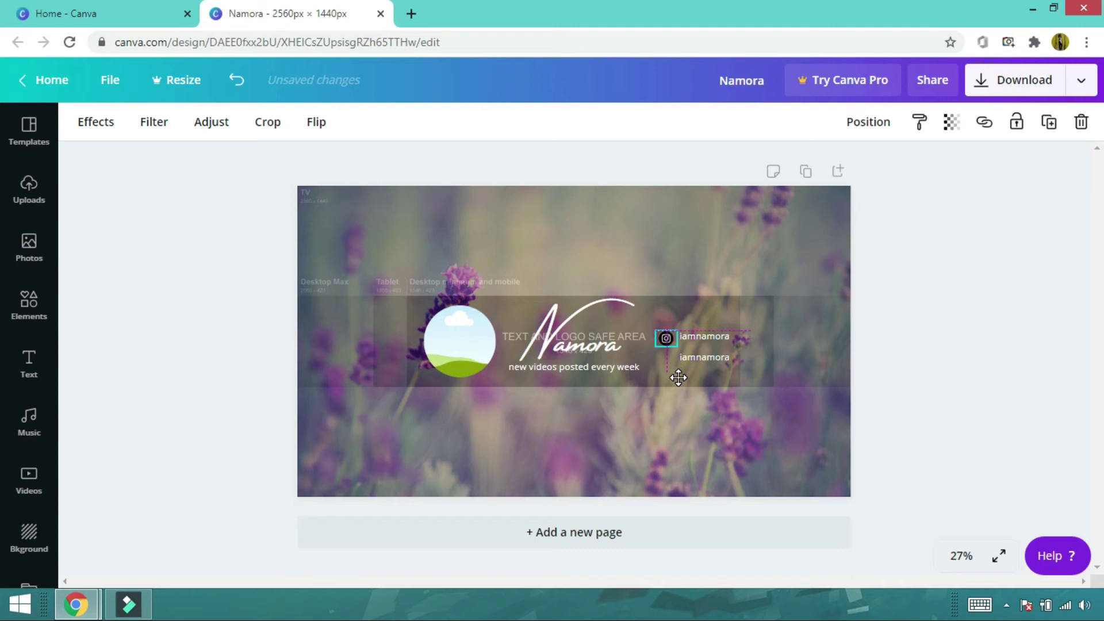
left_click_drag(679, 377, 678, 373)
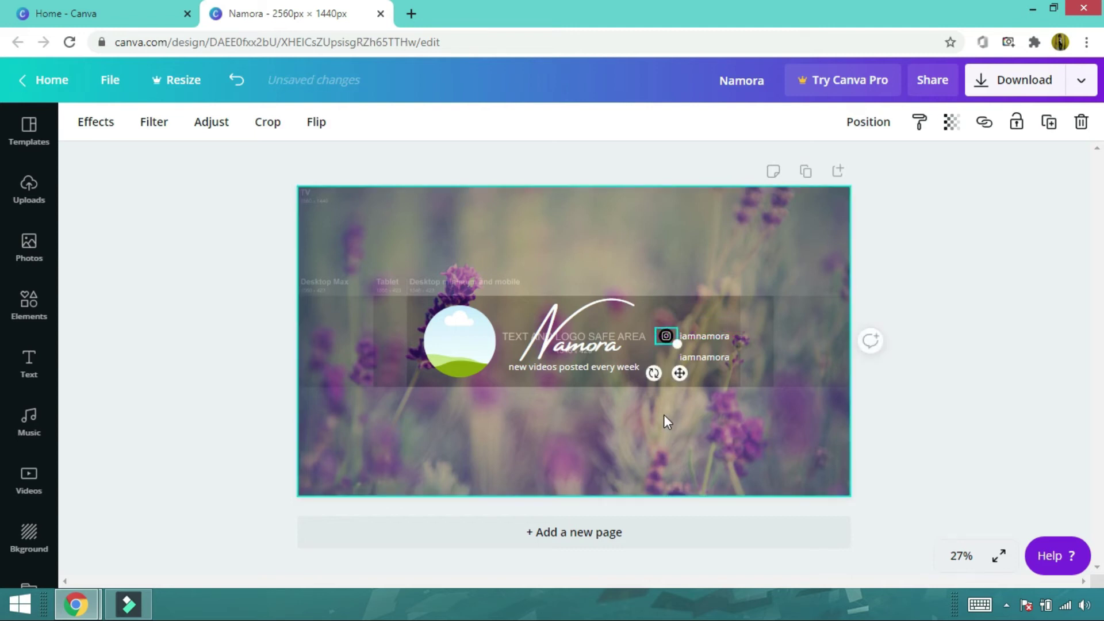
left_click(993, 397)
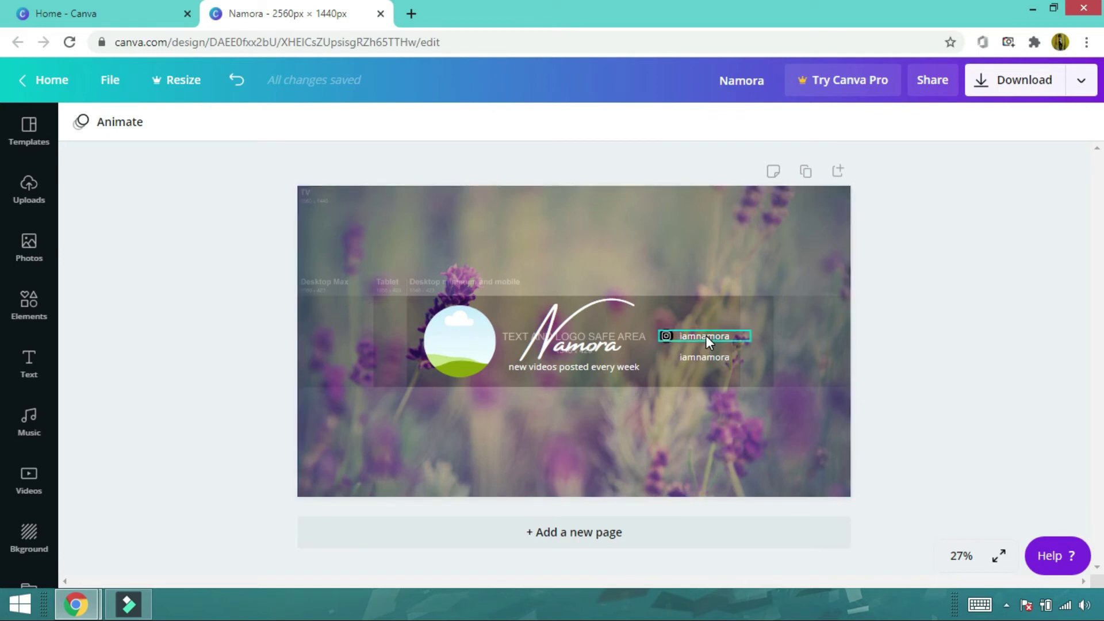
left_click(664, 343)
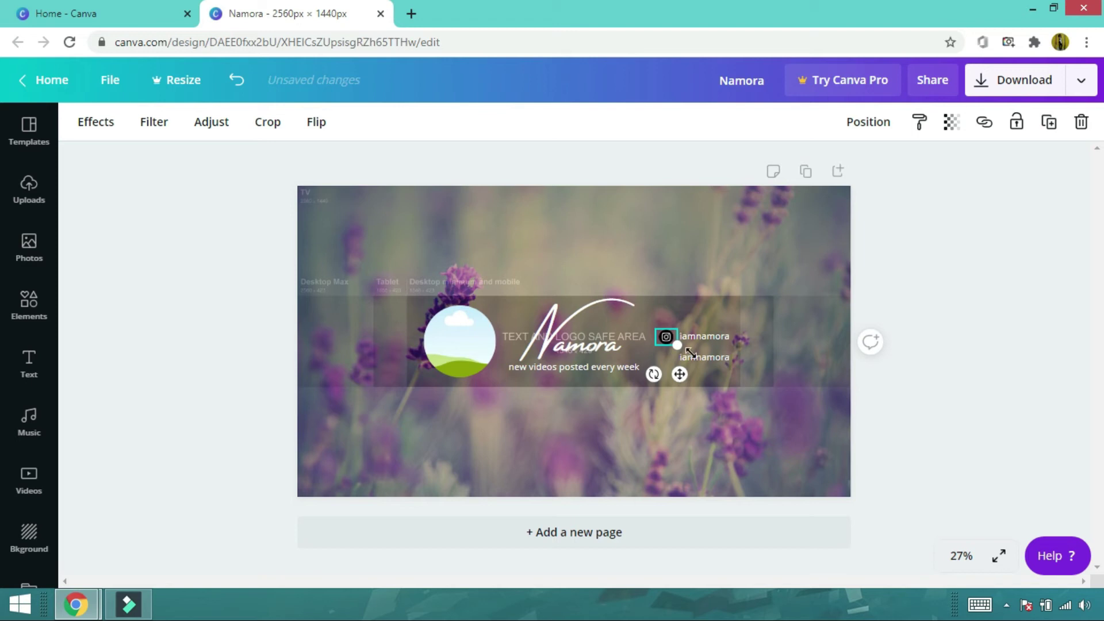
left_click(1063, 389)
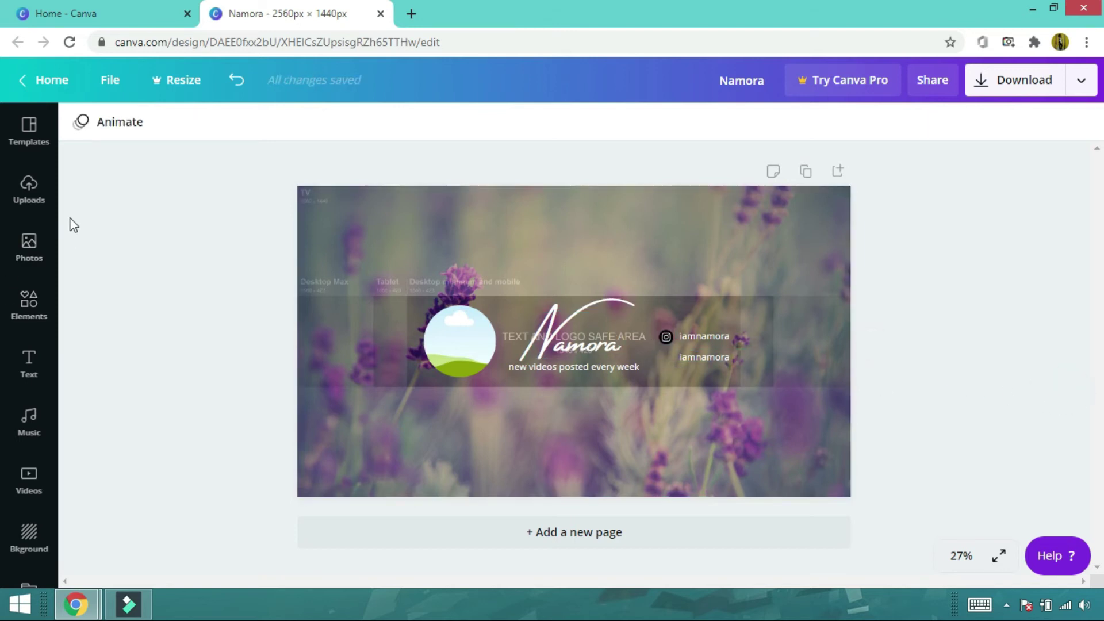
- Add the round black TikTok icon from the uploads, shrink it to text height and align it just left of the lower "iamnamora" text
left_click(34, 193)
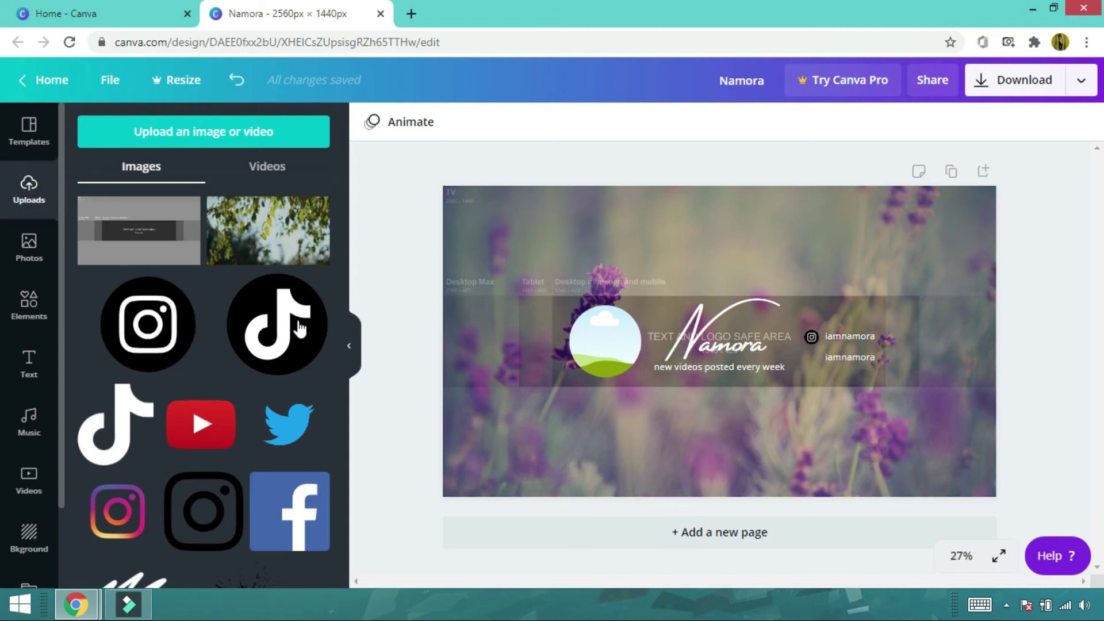
left_click(299, 329)
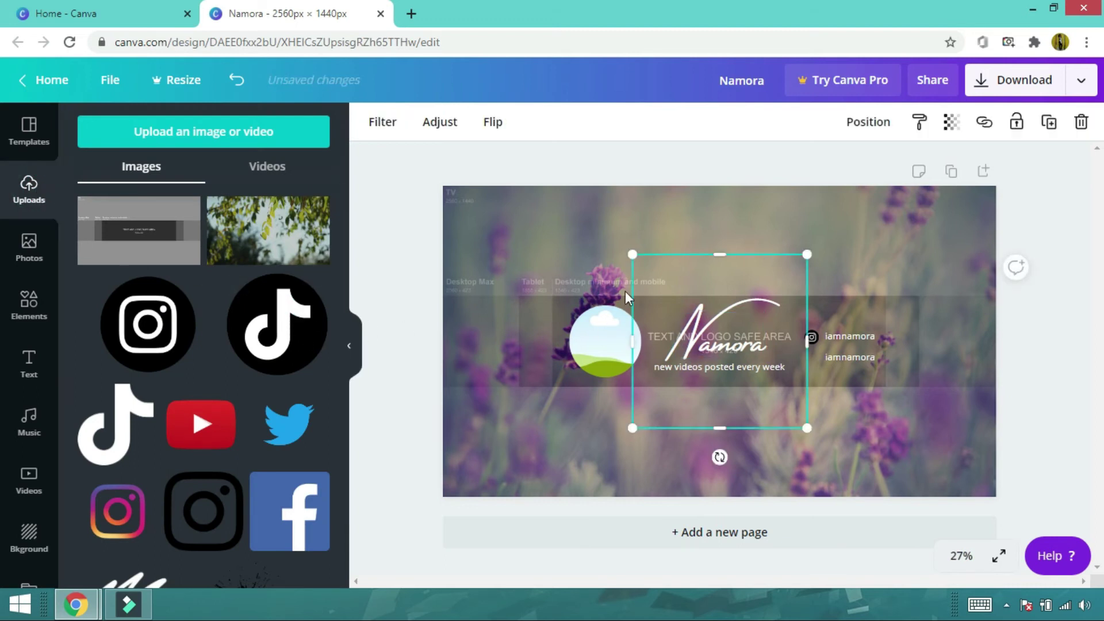
left_click(349, 346)
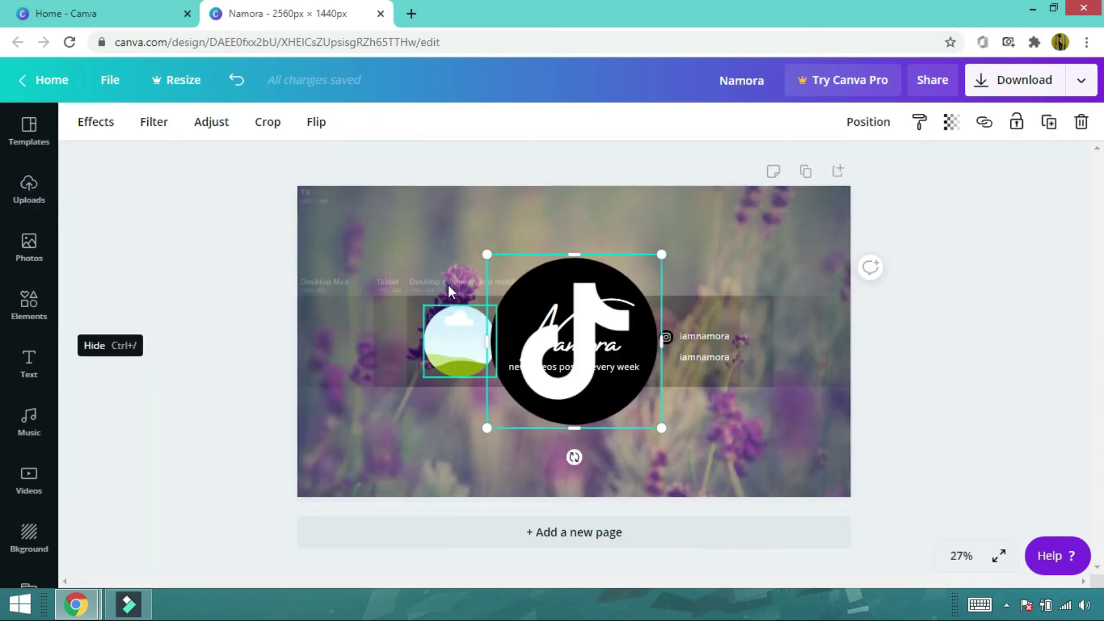
left_click_drag(489, 267, 635, 421)
left_click_drag(665, 460, 630, 463)
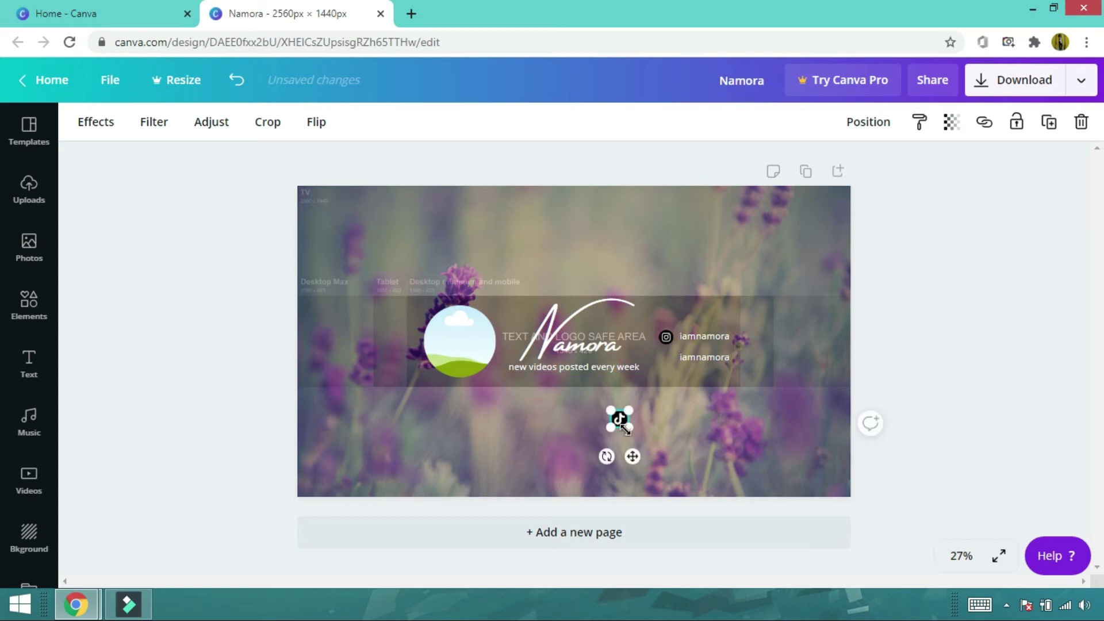
left_click_drag(626, 426, 674, 398)
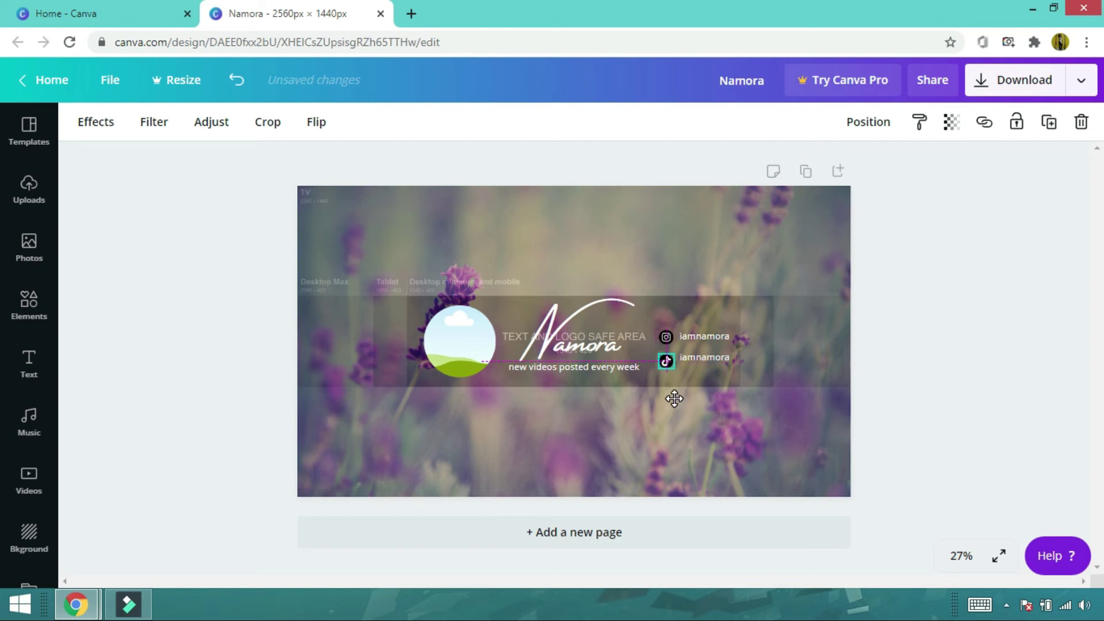
left_click_drag(675, 398, 673, 397)
left_click(949, 395)
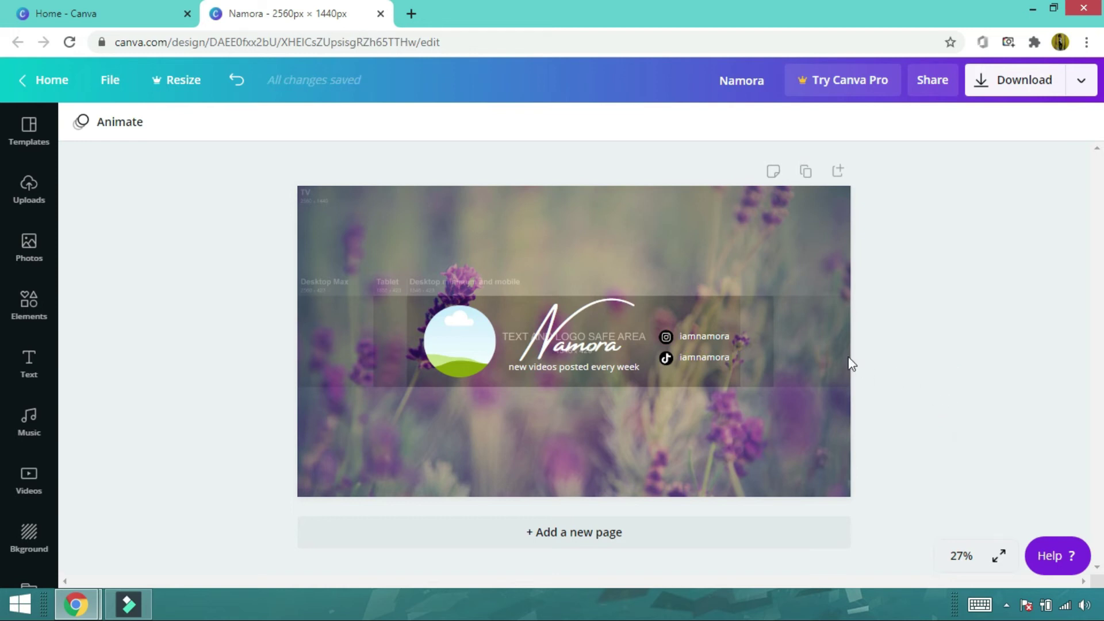
left_click(358, 226)
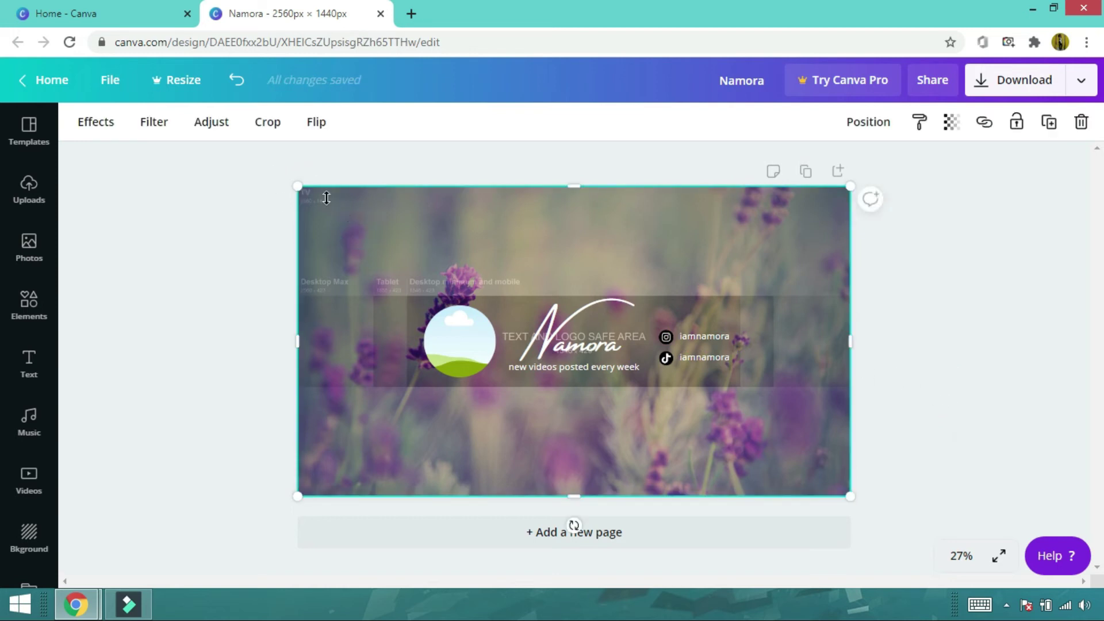
left_click_drag(297, 188, 636, 438)
left_click_drag(608, 404, 294, 198)
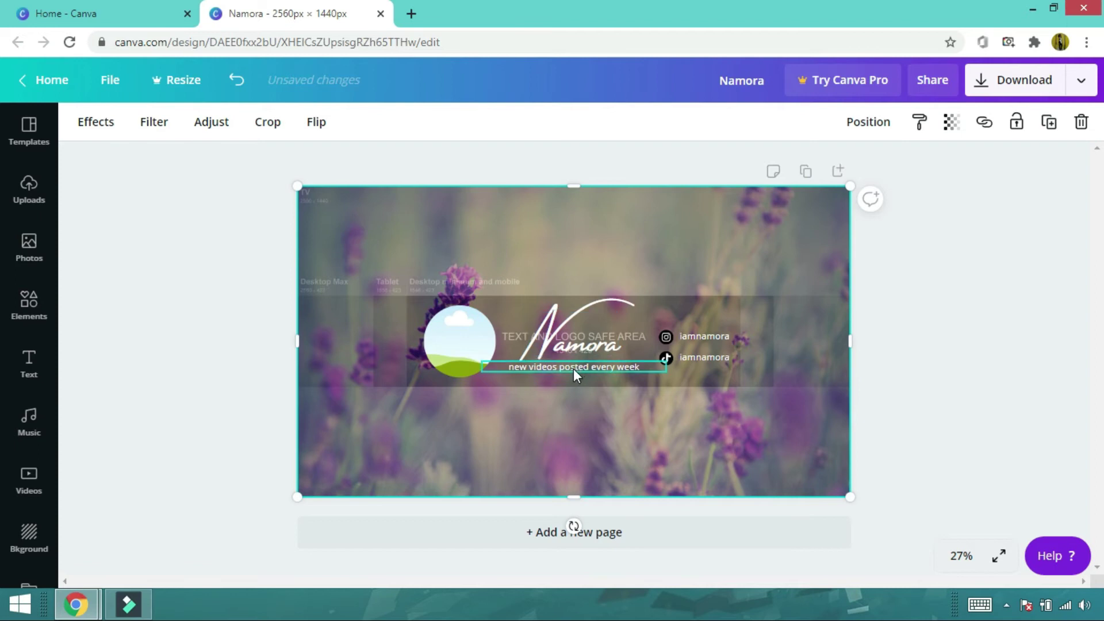
- Nudge the "new videos posted every week" subheading slightly further down below the heading
left_click(571, 369)
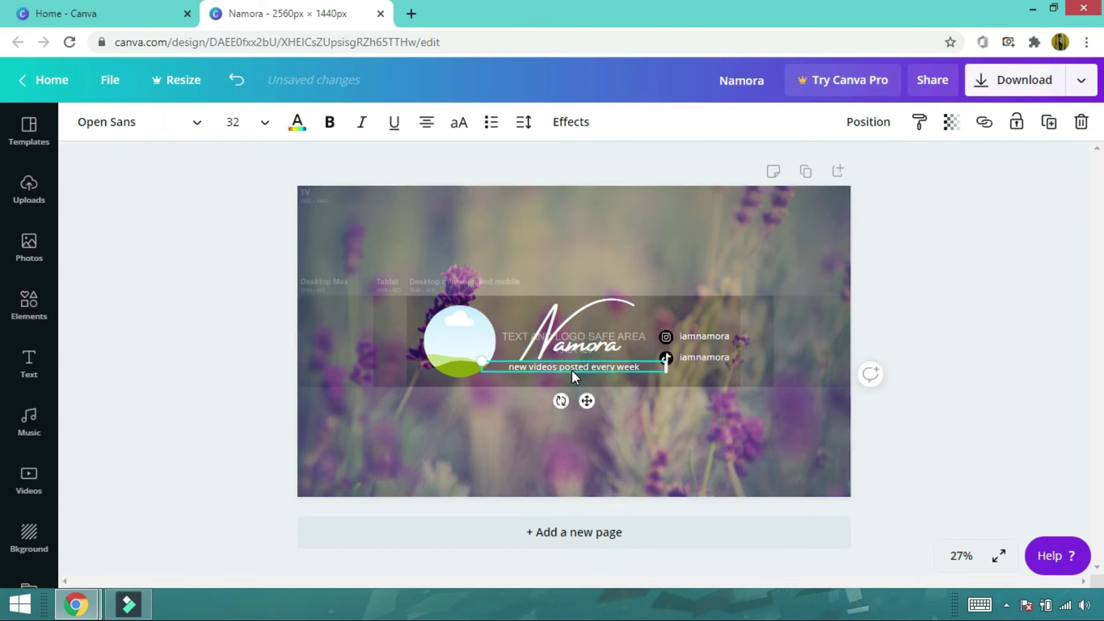
left_click_drag(584, 402, 583, 408)
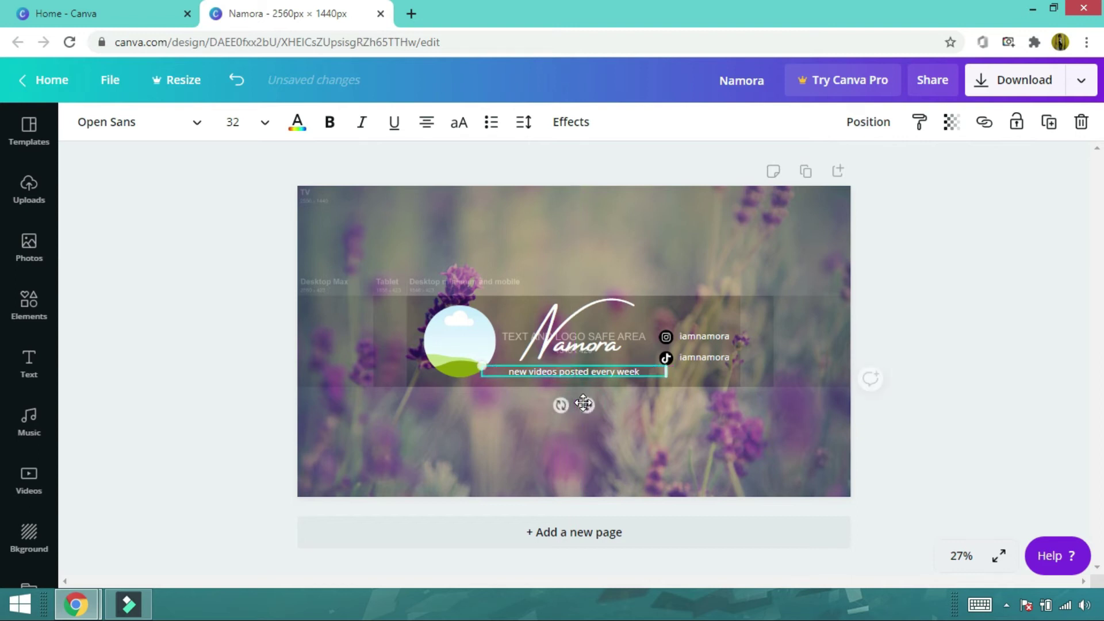
left_click(915, 353)
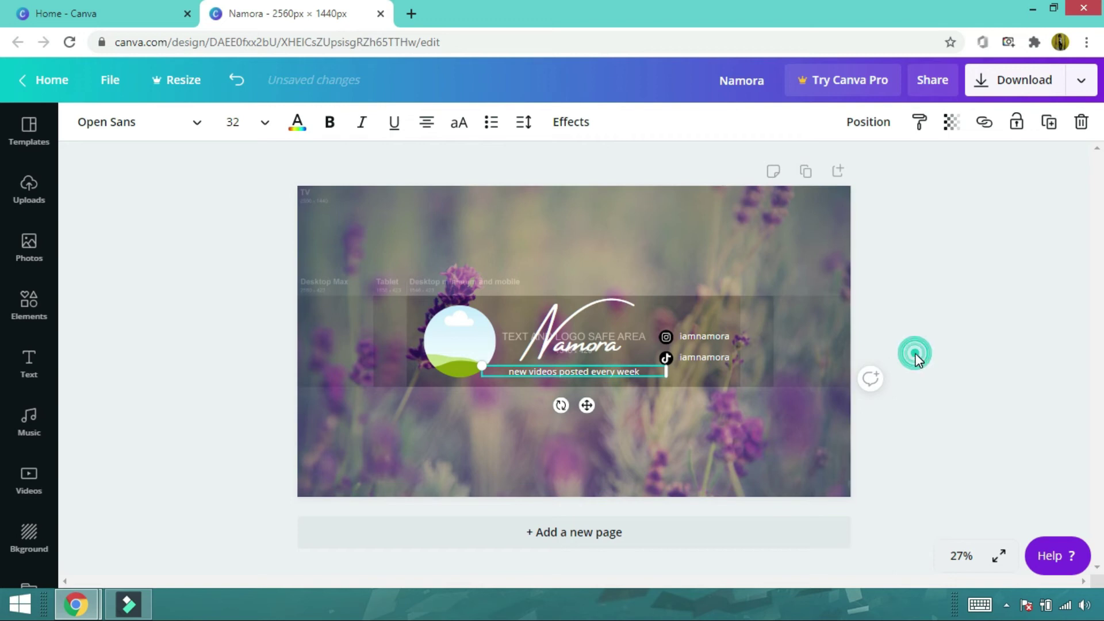
- Upload the portrait image "Untitled design (1)" from the device's Images folder
left_click(574, 317)
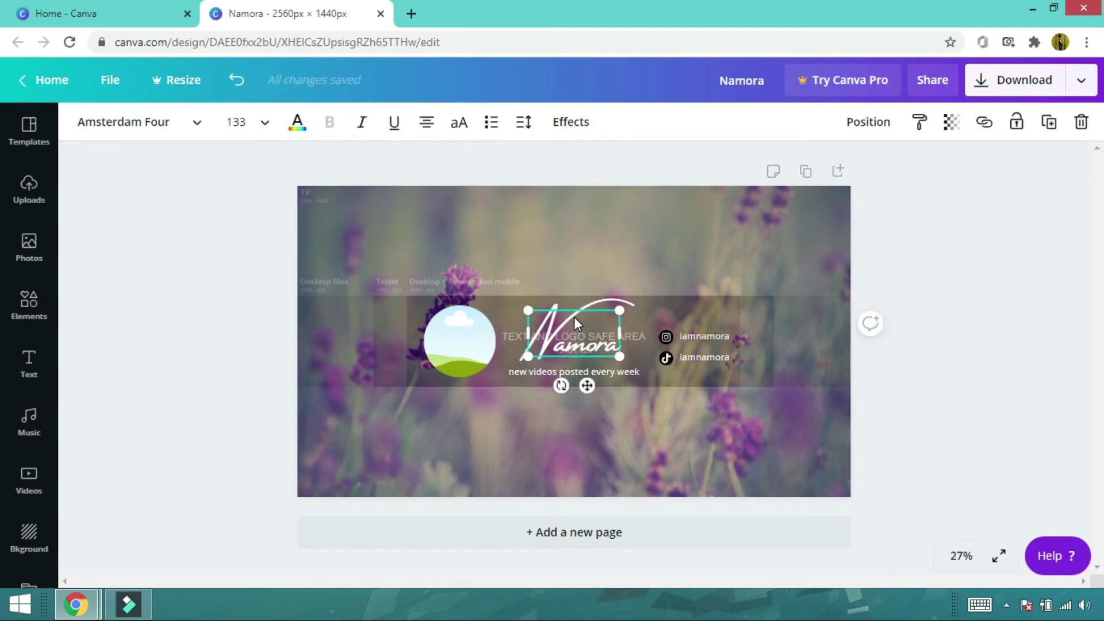
left_click(467, 343)
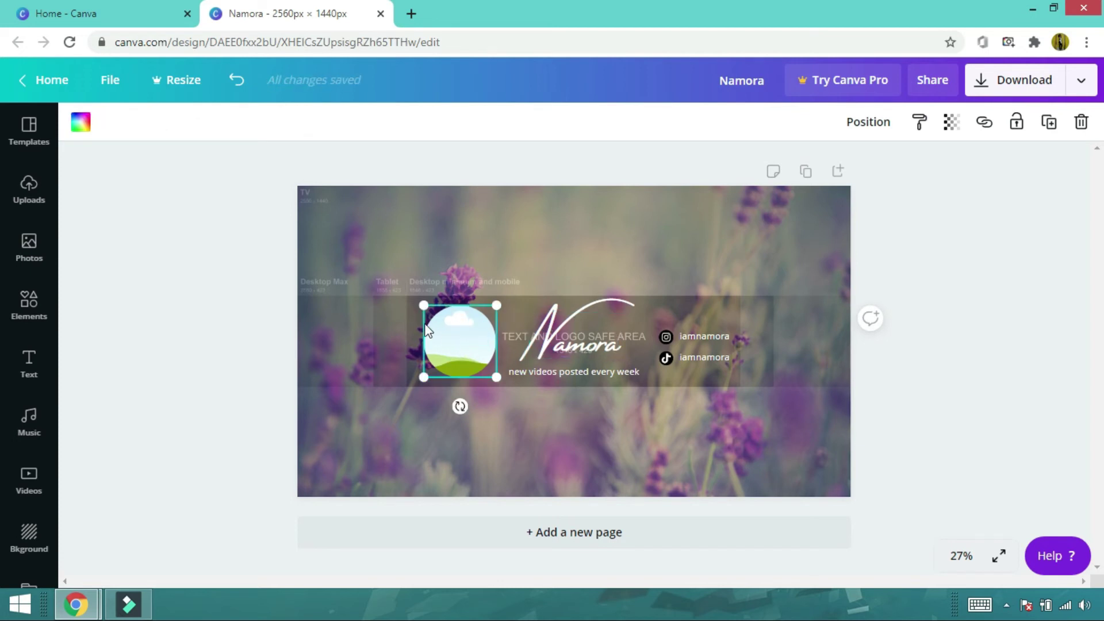
left_click(23, 192)
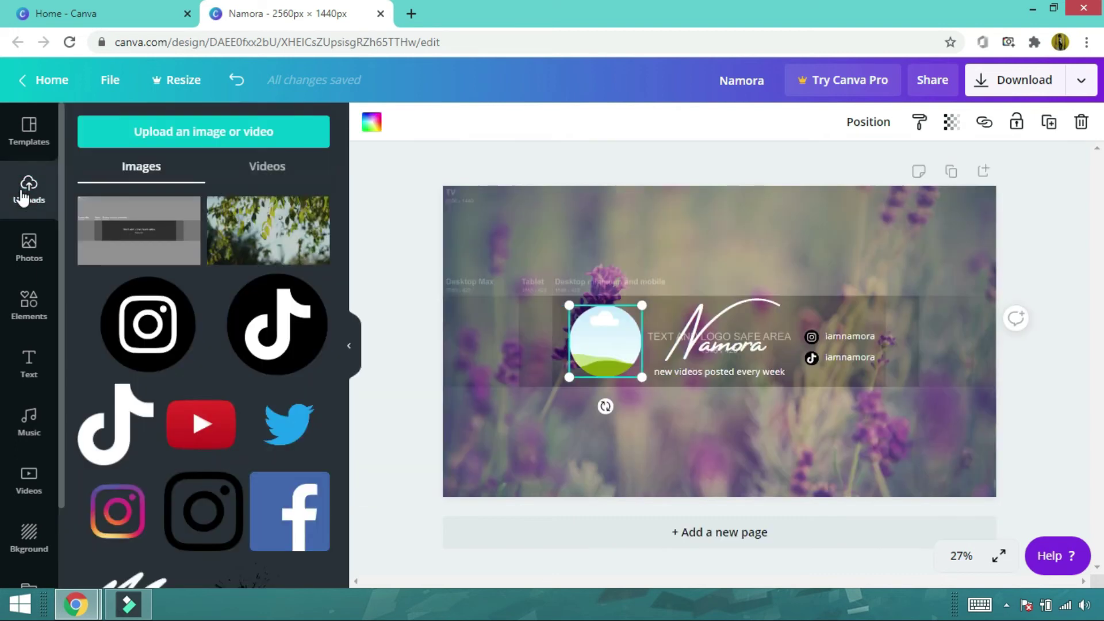
scroll(299, 305, "down", 2)
scroll(328, 293, "up", 2)
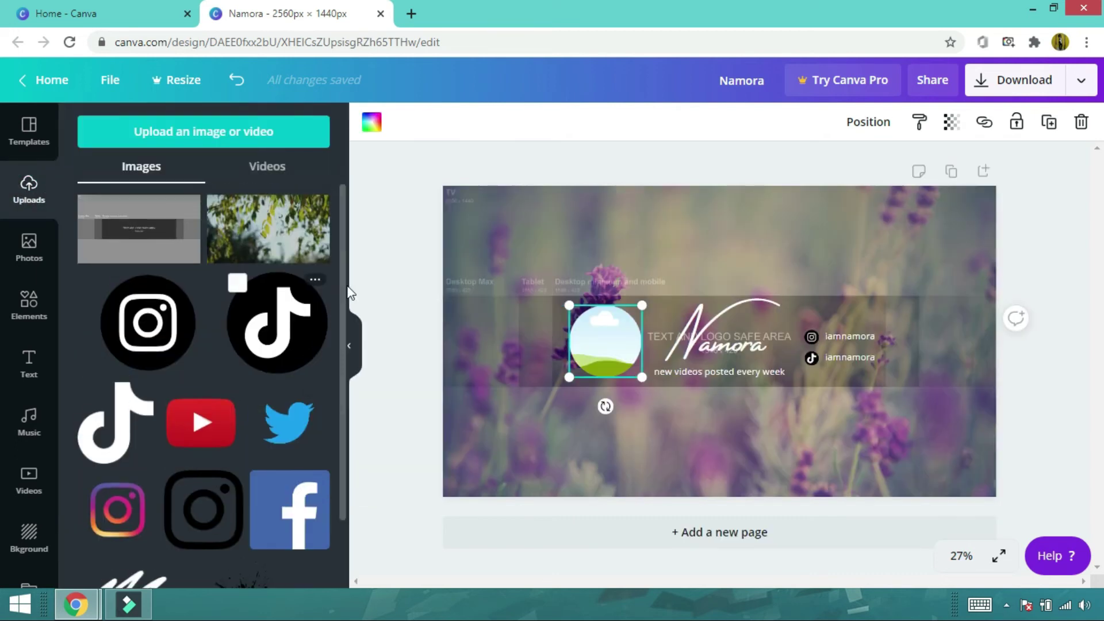
scroll(342, 277, "down", 2)
scroll(339, 374, "up", 2)
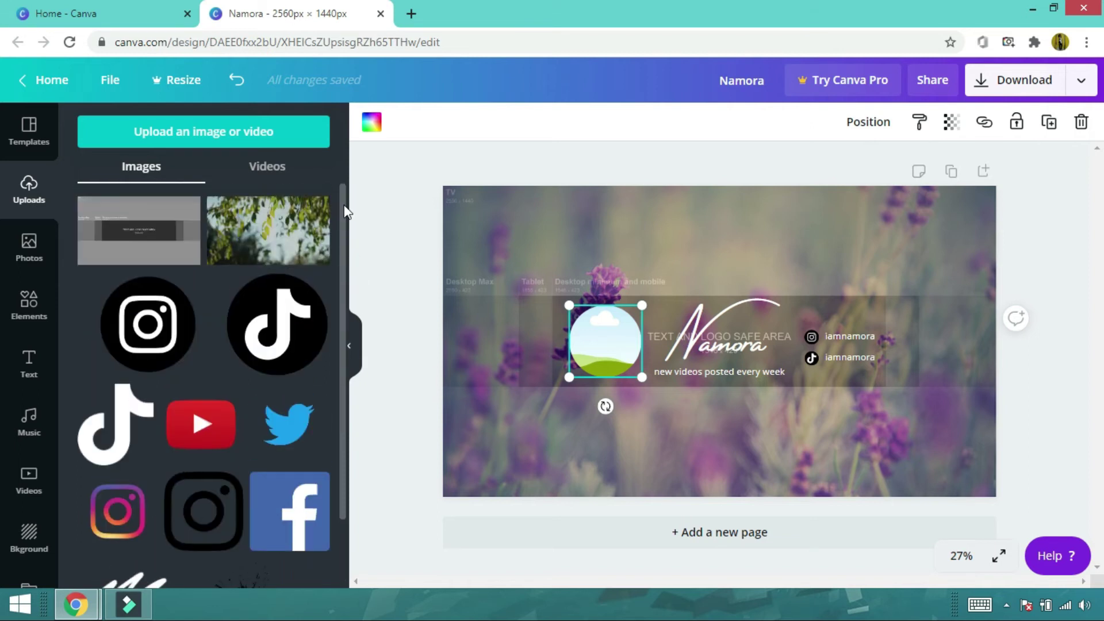
left_click(170, 138)
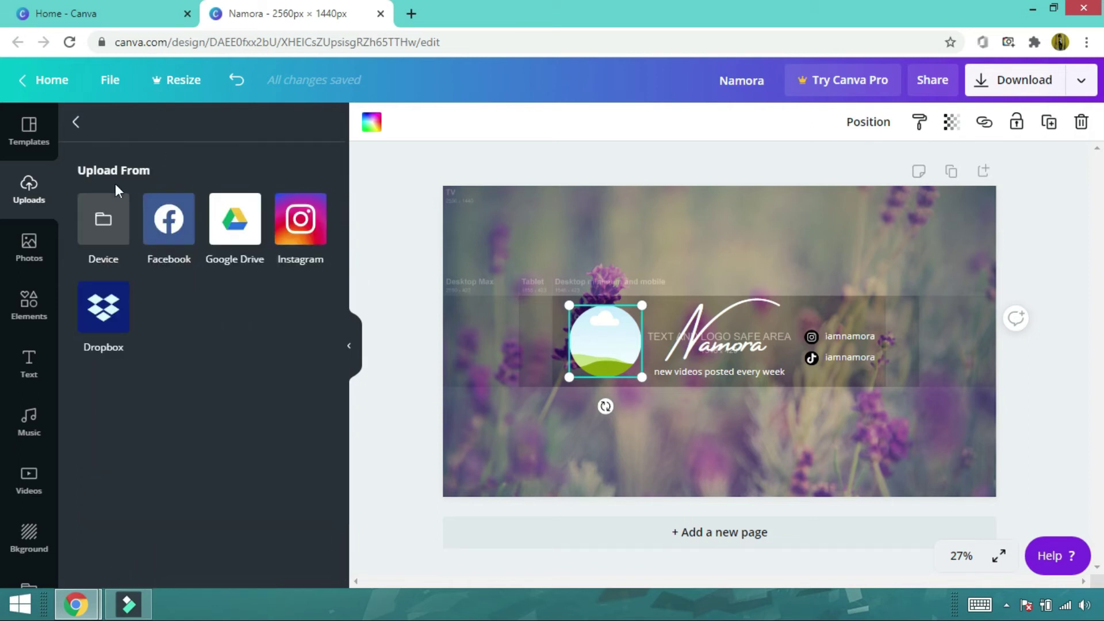
left_click(112, 226)
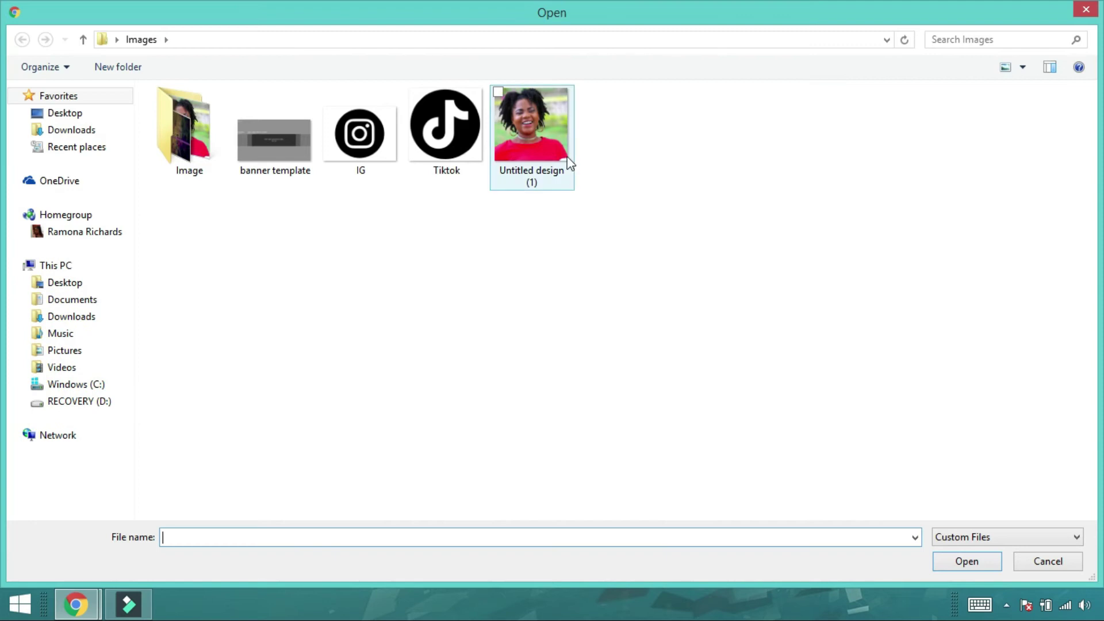
left_click(539, 131)
left_click(967, 561)
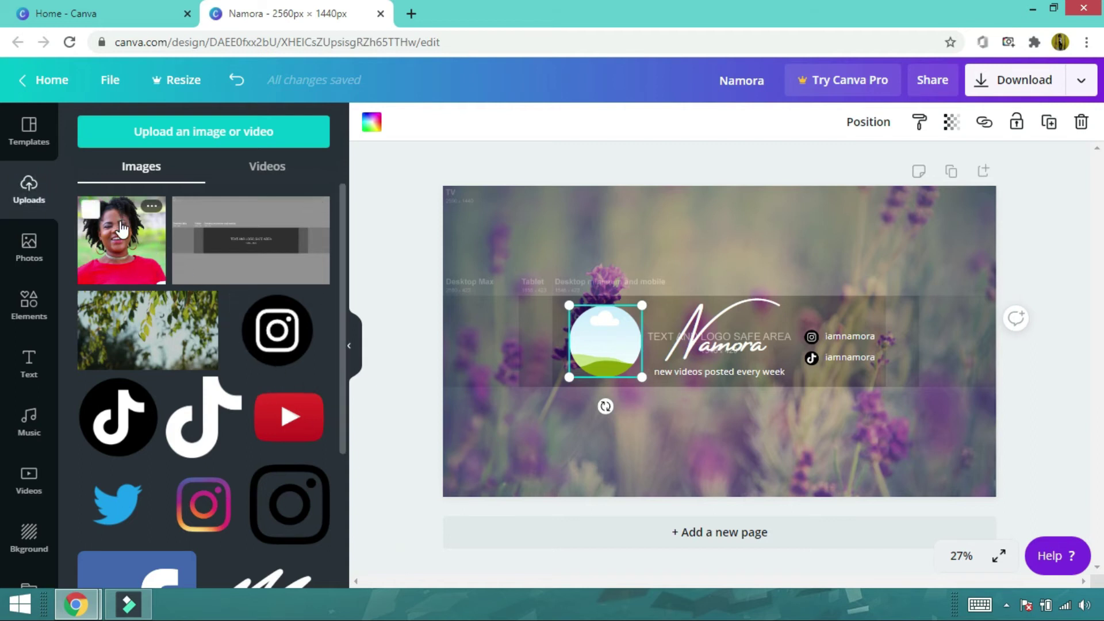
- Place the uploaded portrait in the circular frame and adjust its crop so the face fills the circle
left_click_drag(160, 239, 210, 284)
left_click_drag(292, 301, 575, 343)
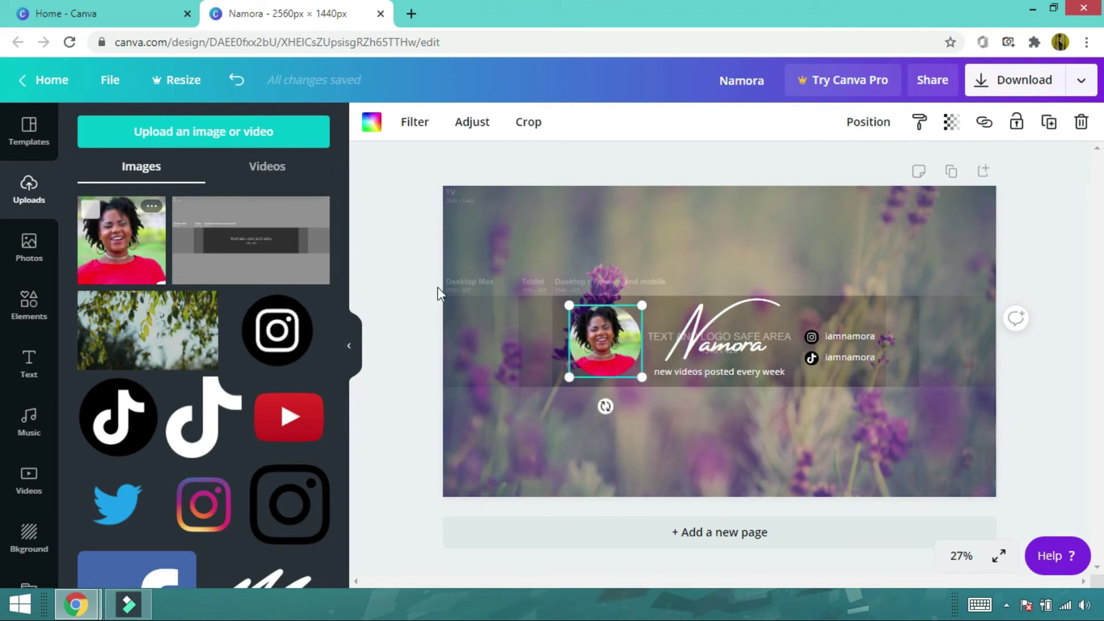
left_click(526, 123)
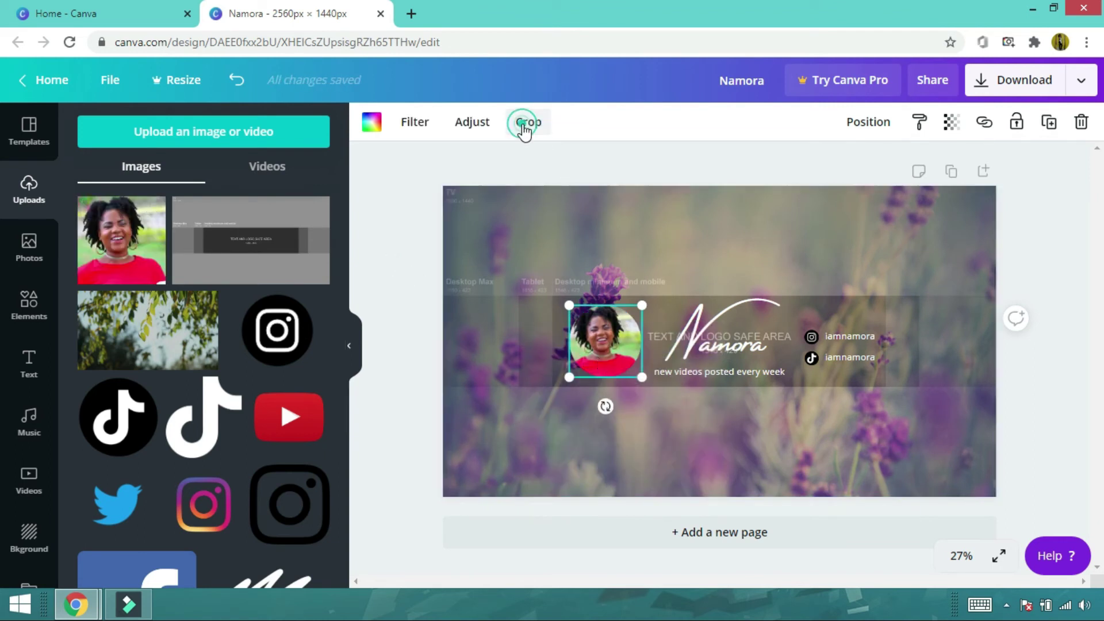
left_click_drag(602, 344, 619, 369)
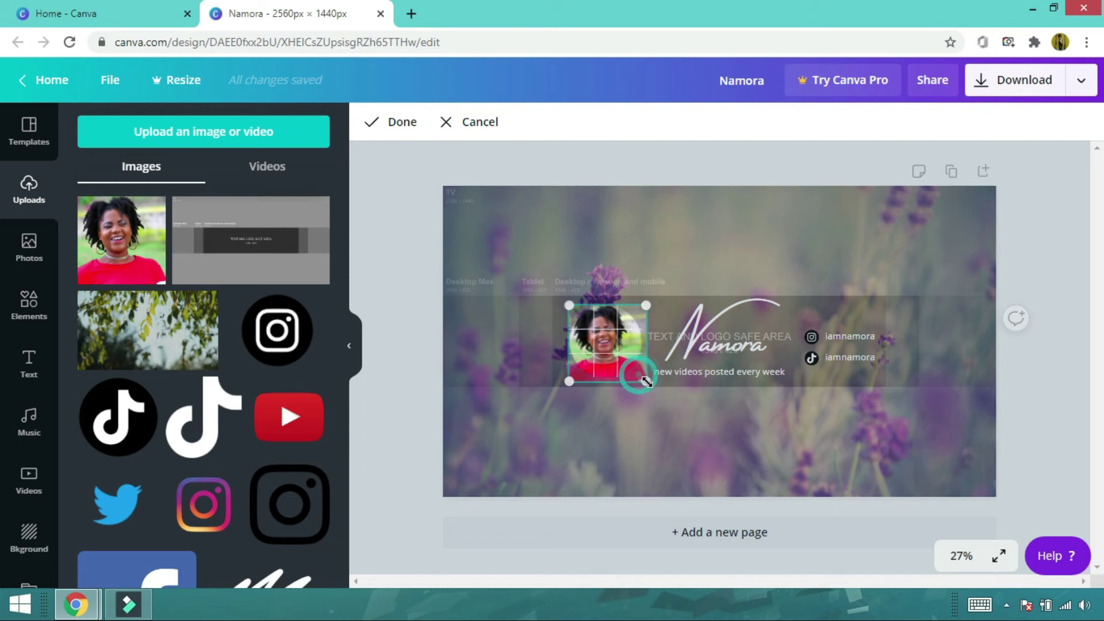
left_click_drag(635, 374, 598, 348)
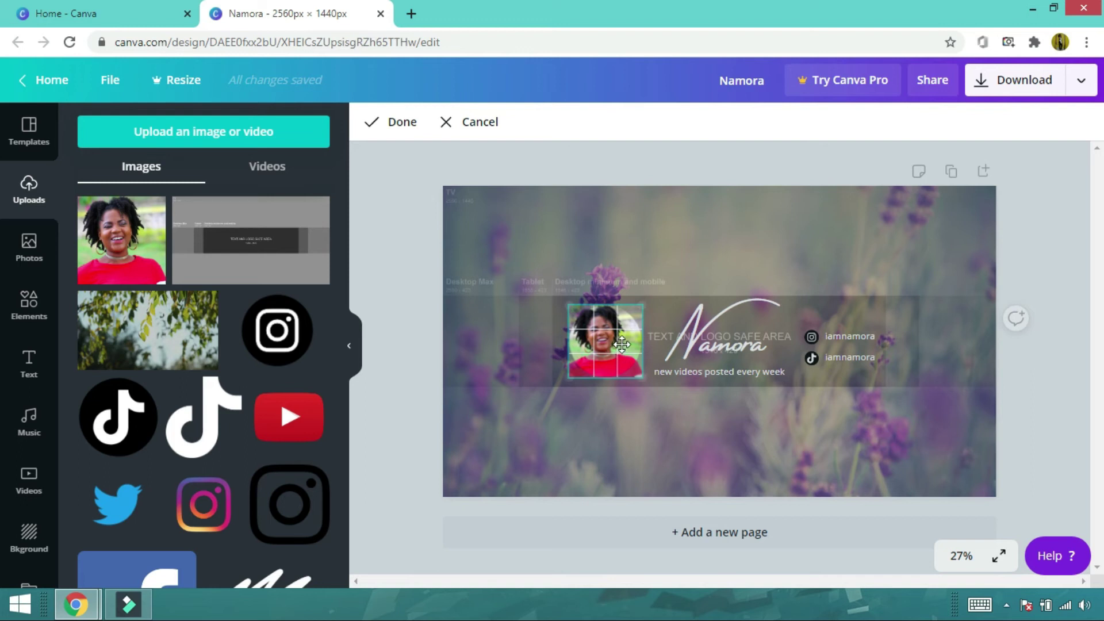
left_click(396, 127)
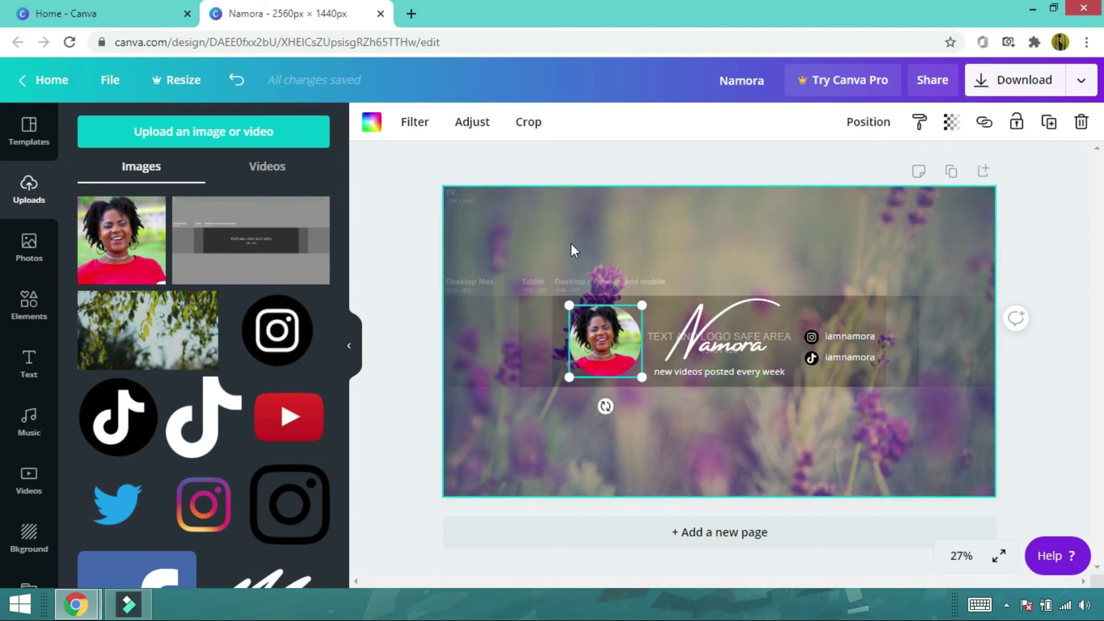
- Shrink the semi-transparent banner template overlay into the lower-right corner of the banner to uncover the background photo
left_click(513, 219)
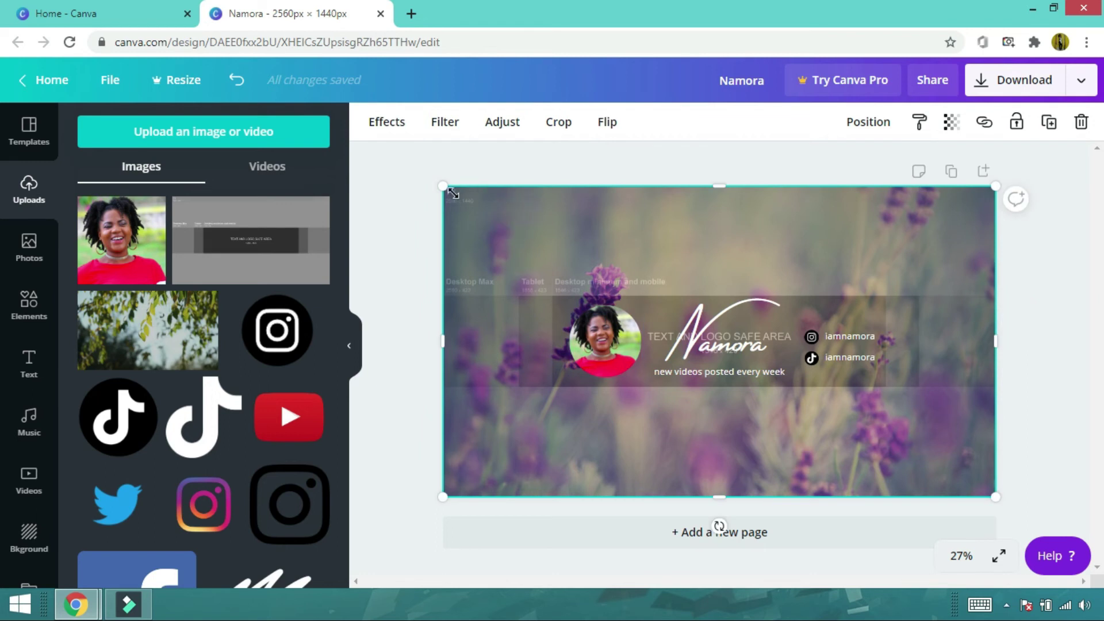
left_click_drag(440, 187, 856, 452)
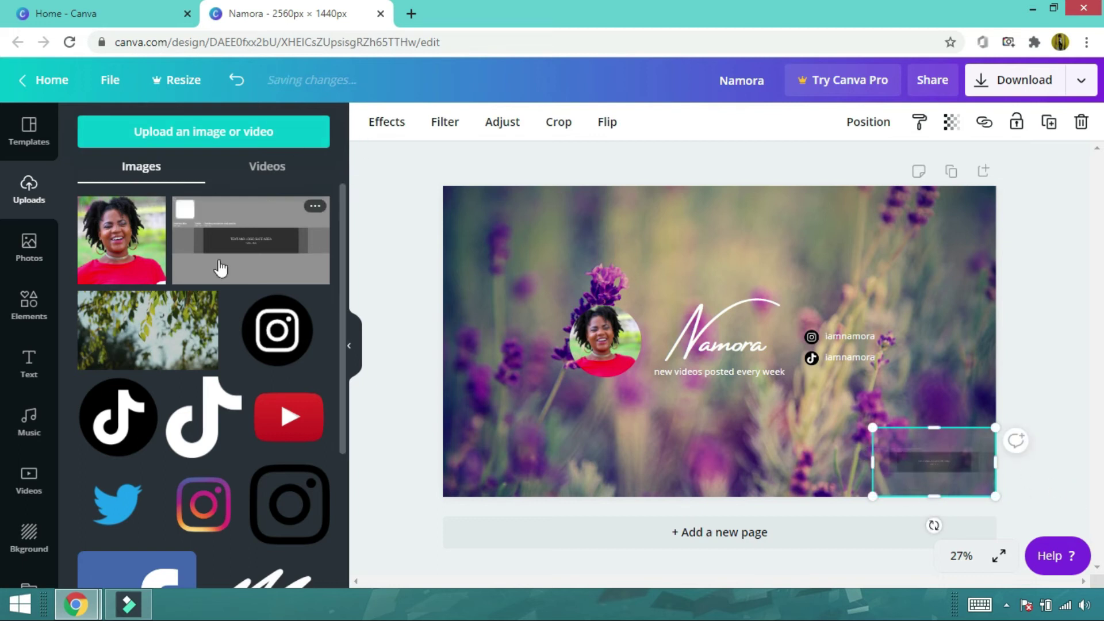
- Add a square shape, stretch it across the banner's full width and reduce it to a strip about 63 px high behind the subheading
left_click(31, 322)
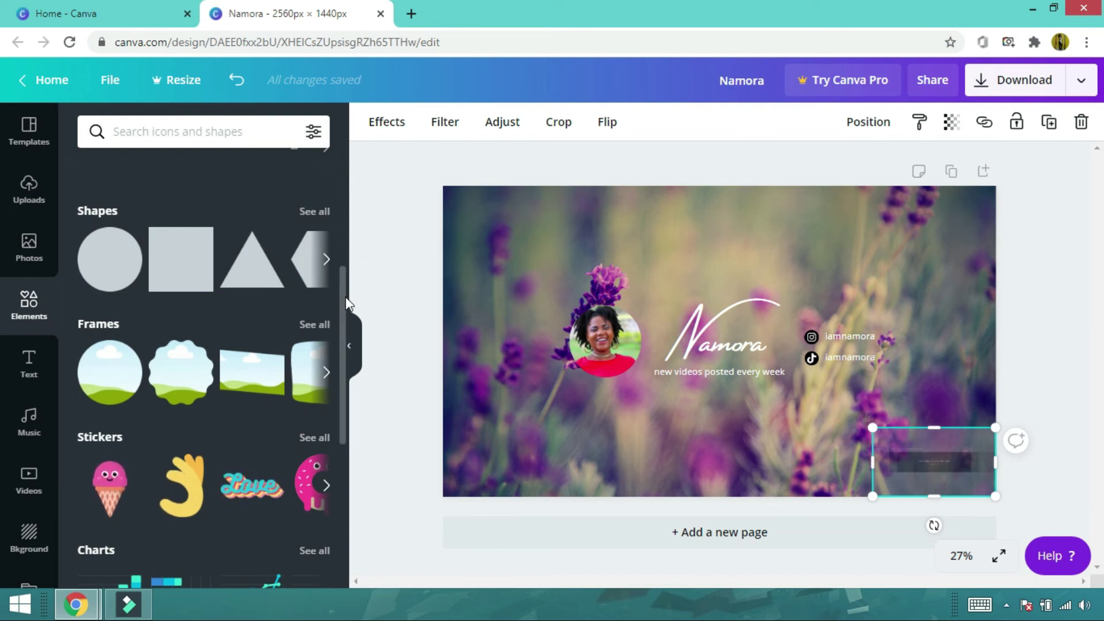
left_click(181, 264)
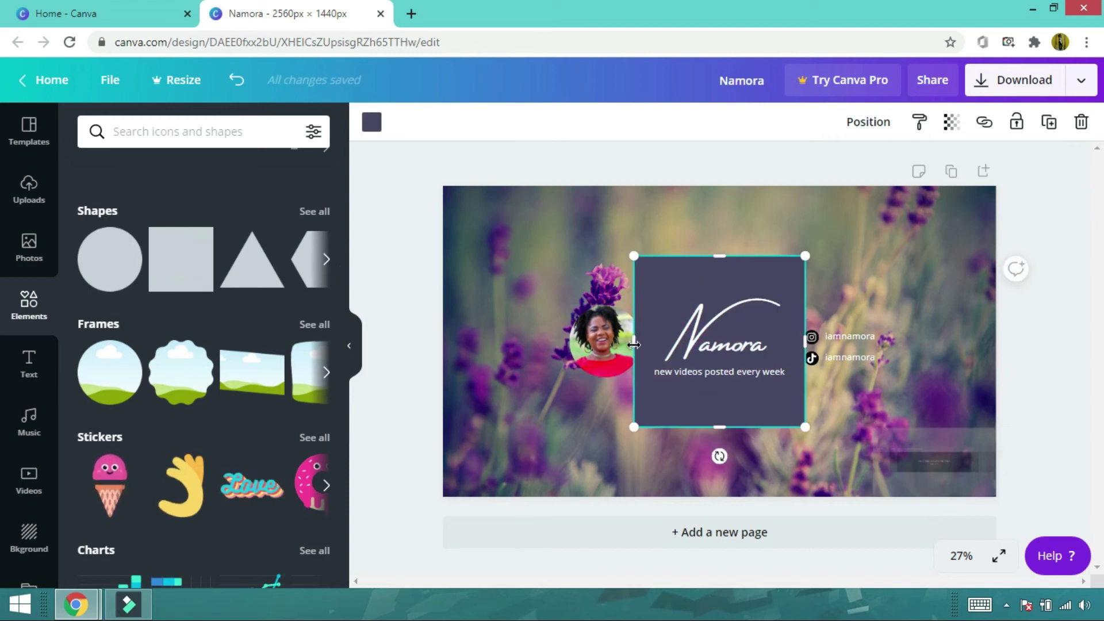
left_click_drag(536, 346, 445, 345)
left_click_drag(808, 340, 995, 333)
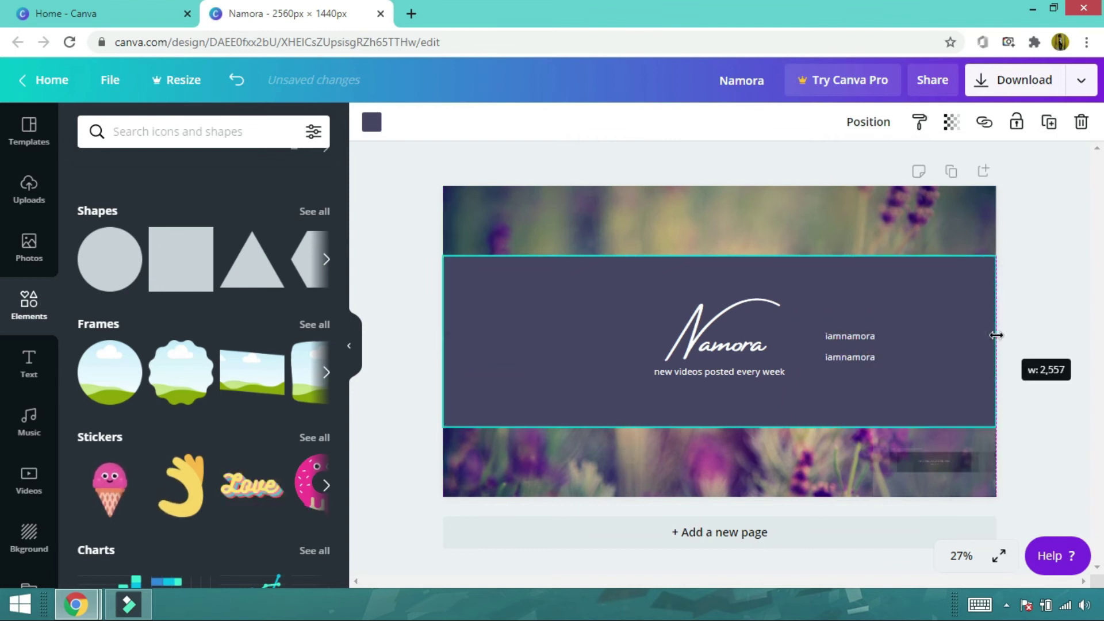
left_click_drag(719, 255, 730, 363)
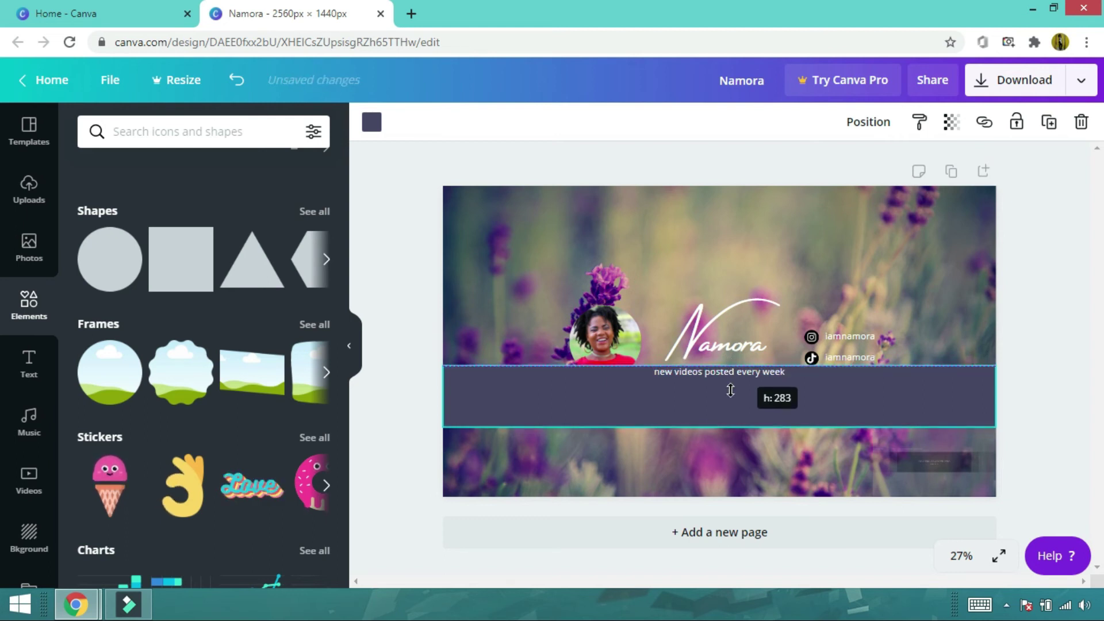
left_click_drag(724, 423, 717, 376)
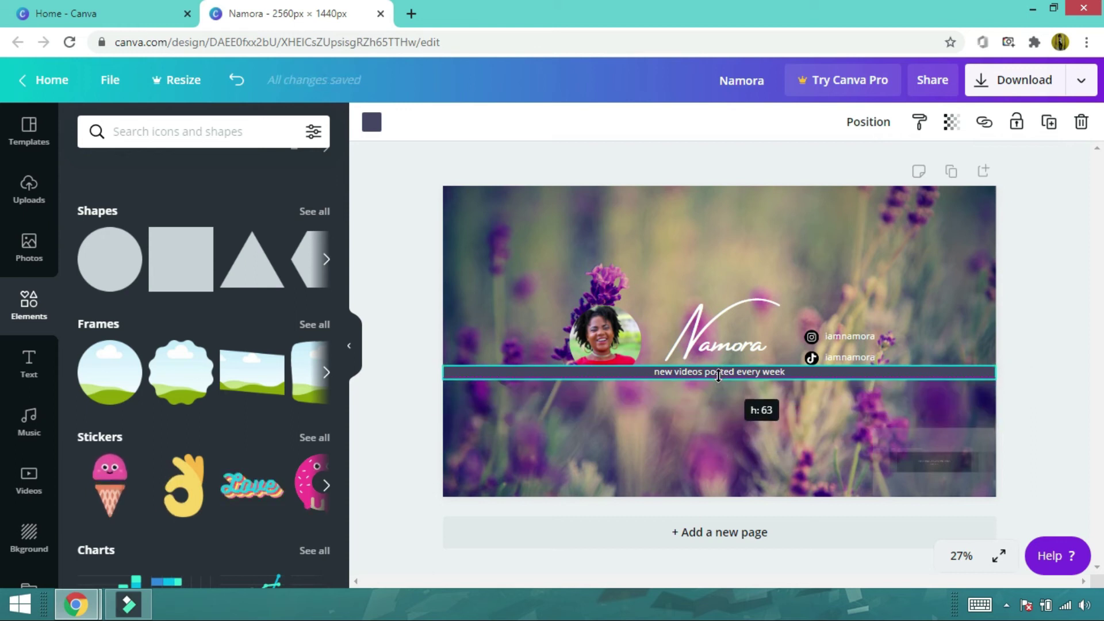
left_click(1034, 392)
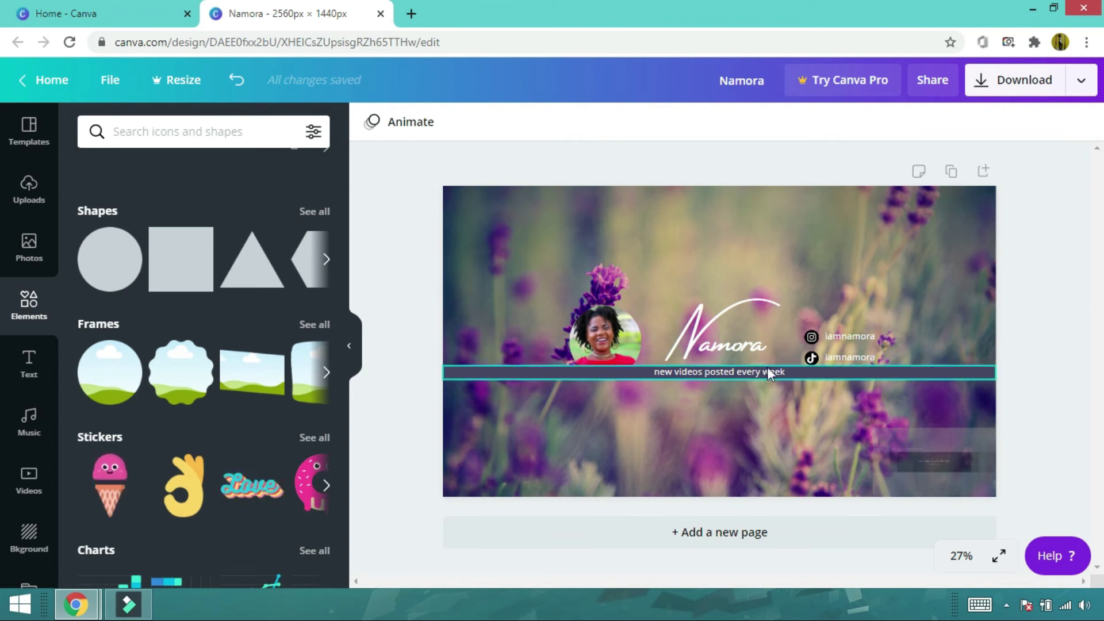
- Recolour the strip behind the subheading with the red from the portrait's photo colours
left_click(466, 375)
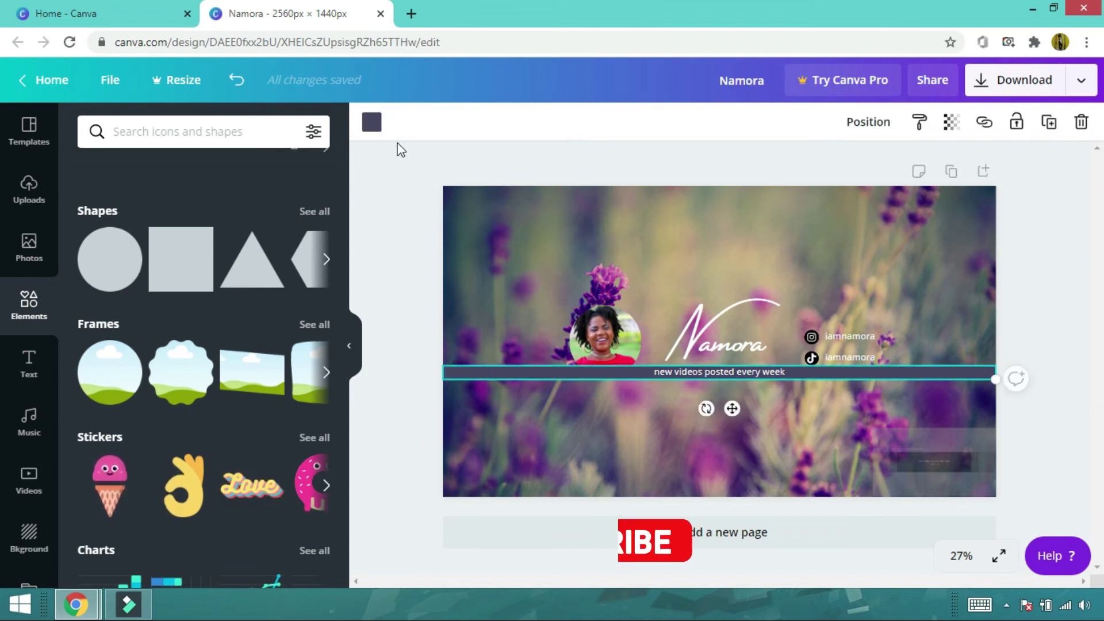
left_click(372, 123)
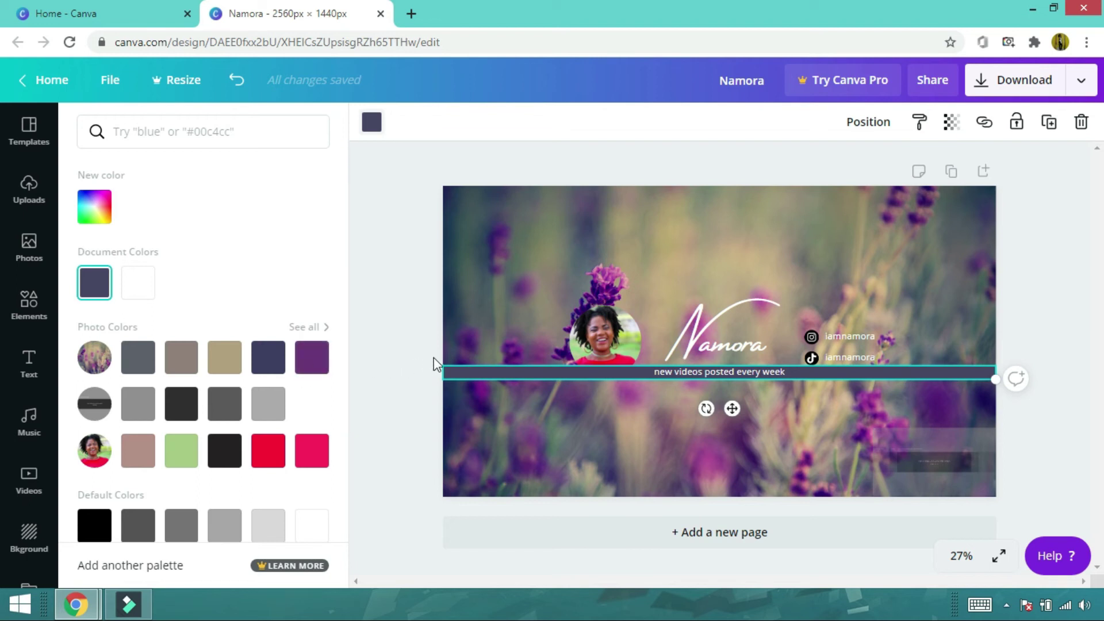
left_click(273, 458)
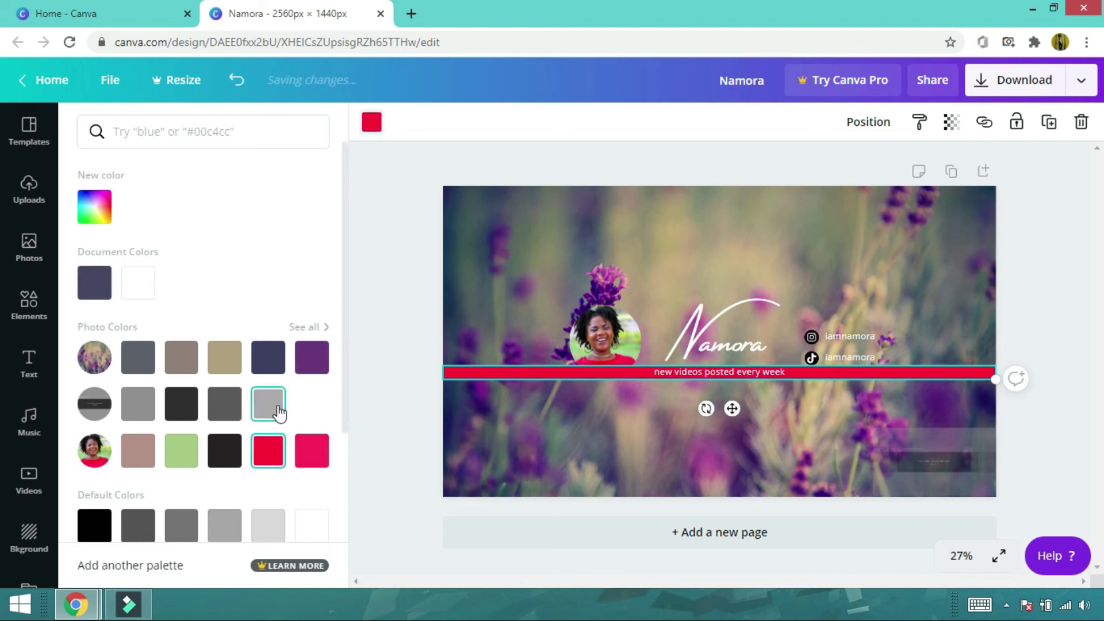
- Darken the strip behind the subheading to a deep maroon, about #8f1930
left_click(105, 217)
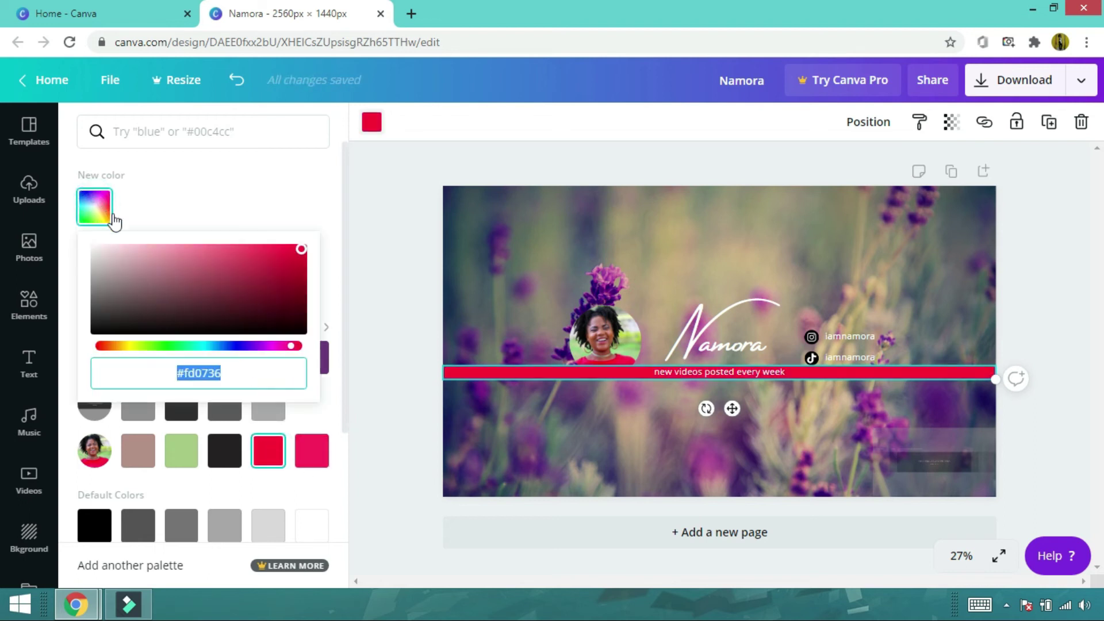
left_click_drag(300, 253, 269, 284)
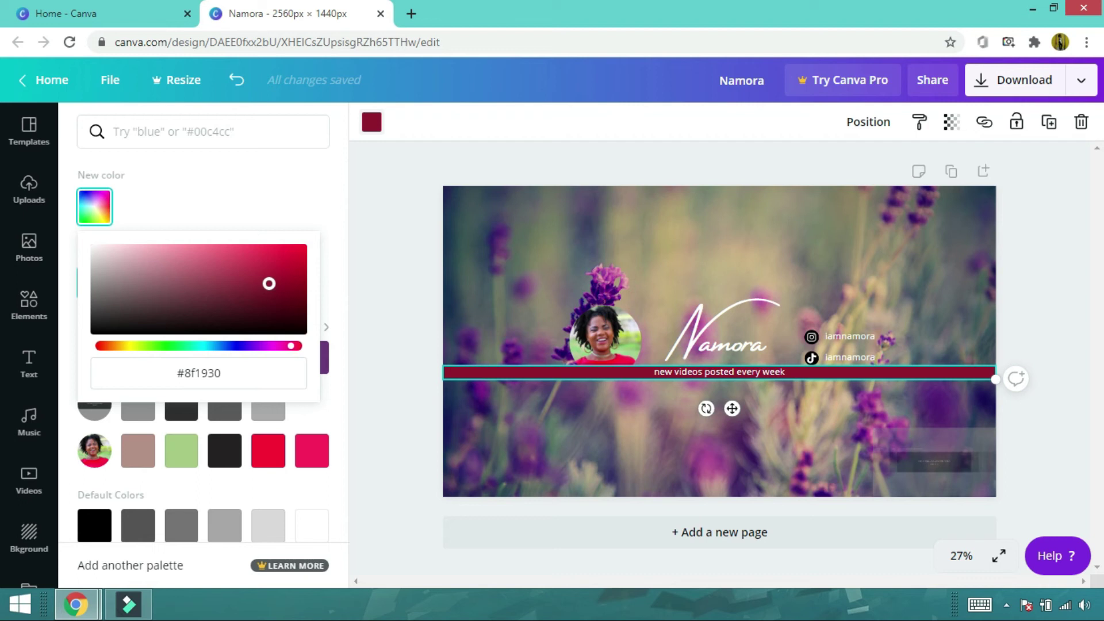
left_click(337, 277)
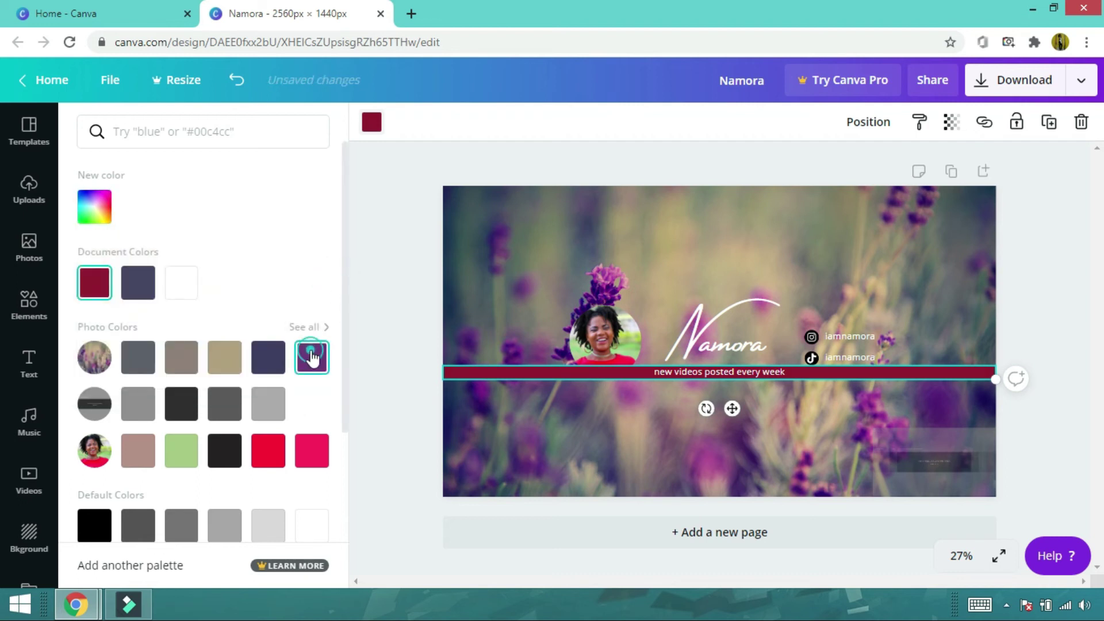
- Recolour the strip behind the subheading with the purple from the background photo's colours and darken it to about #59296b
left_click(311, 356)
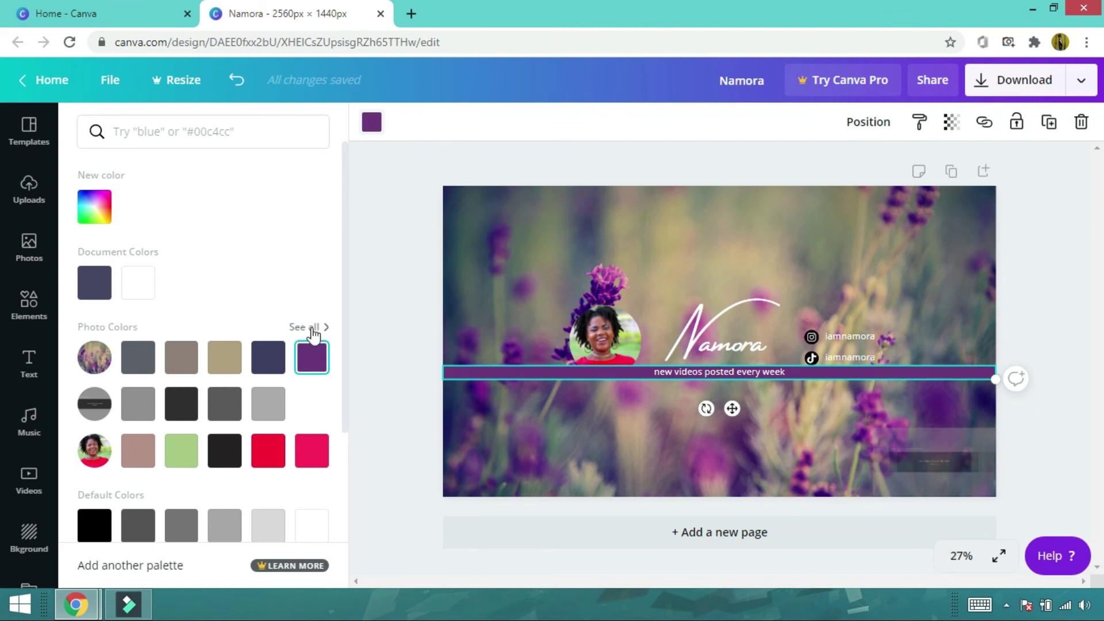
left_click(96, 208)
left_click_drag(213, 292, 224, 303)
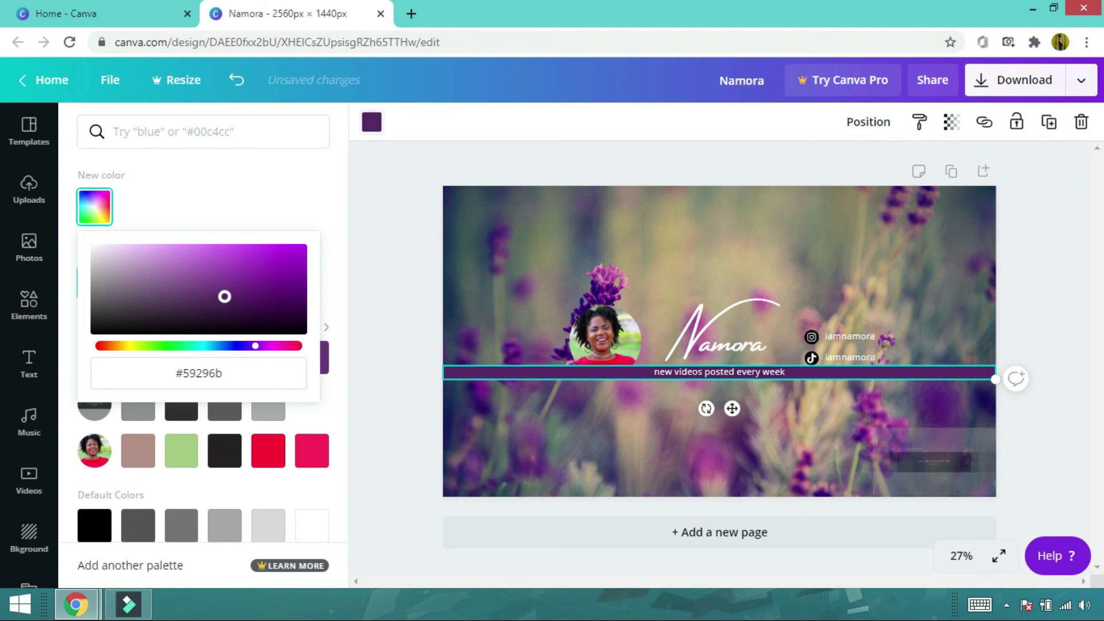
left_click_drag(224, 296, 227, 297)
left_click(1042, 320)
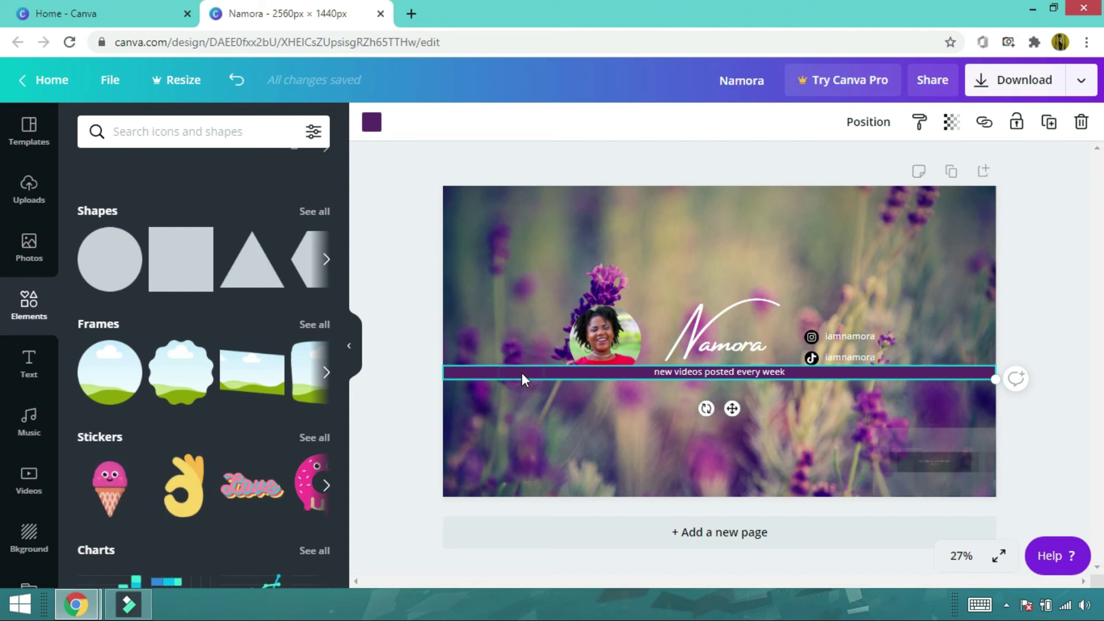
- Bring the circular portrait forward so it sits in front of the purple strip
left_click(599, 317)
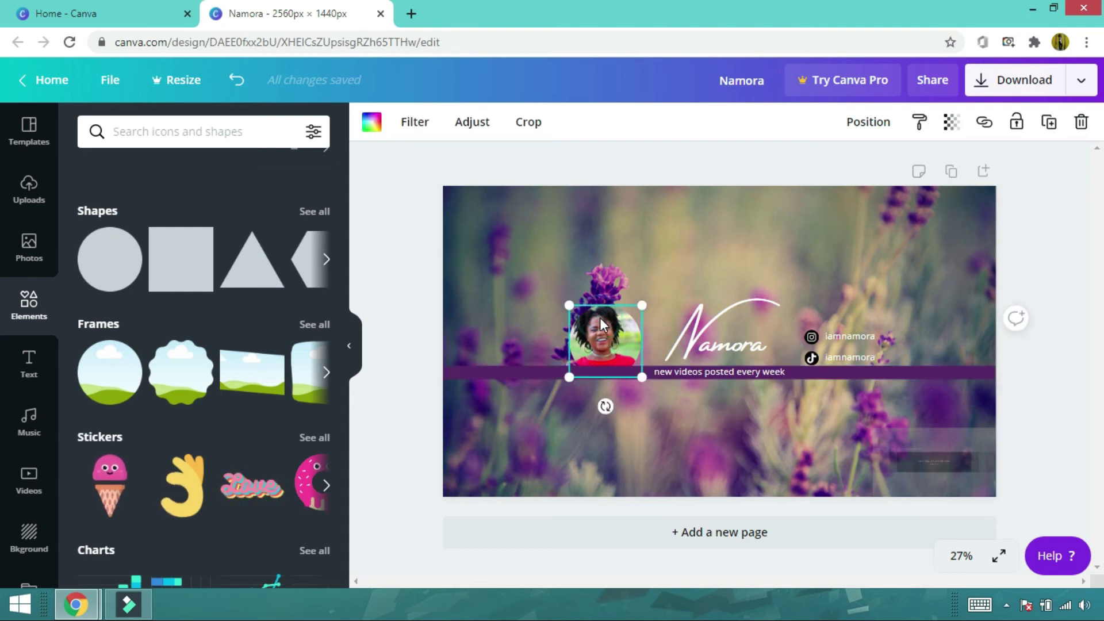
left_click(871, 124)
left_click(658, 176)
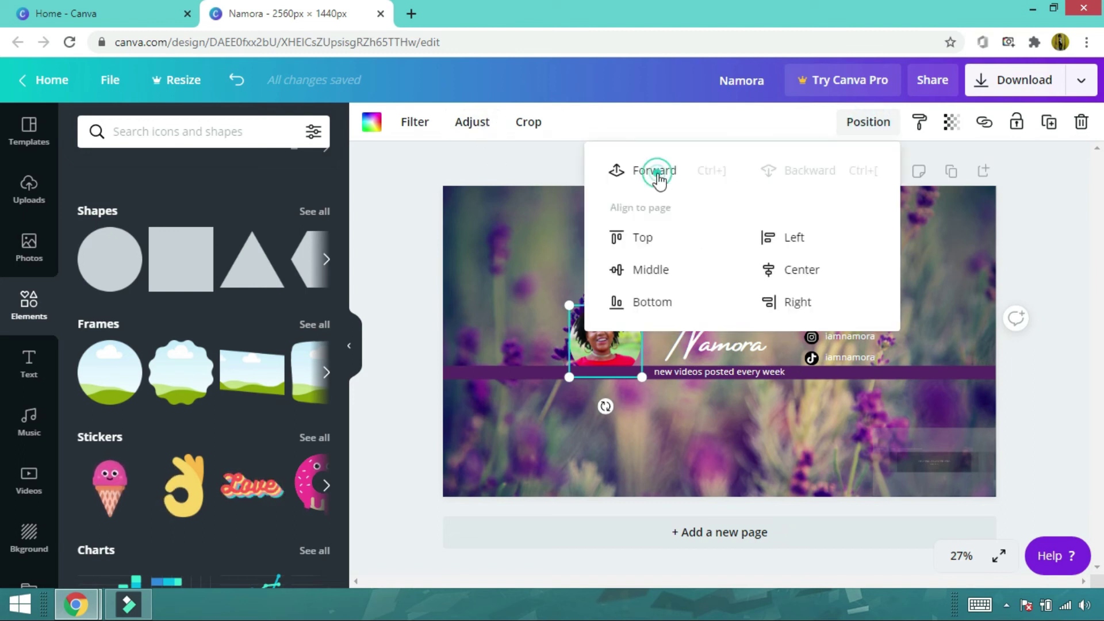
left_click(1018, 350)
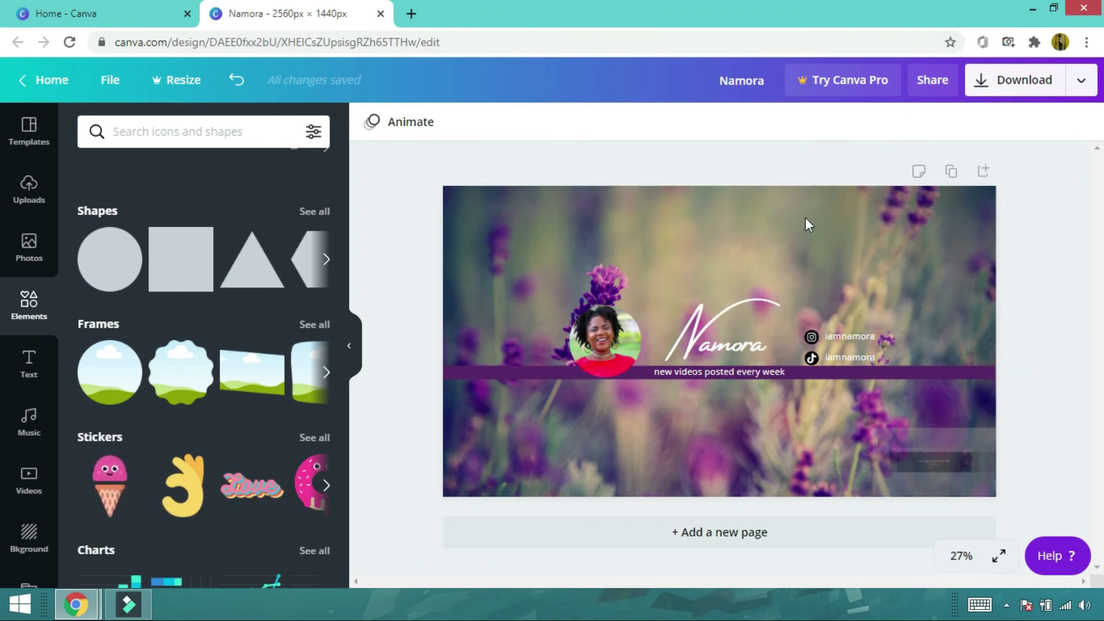
- Darken the lavender background photo by setting its brightness to -53
left_click(717, 248)
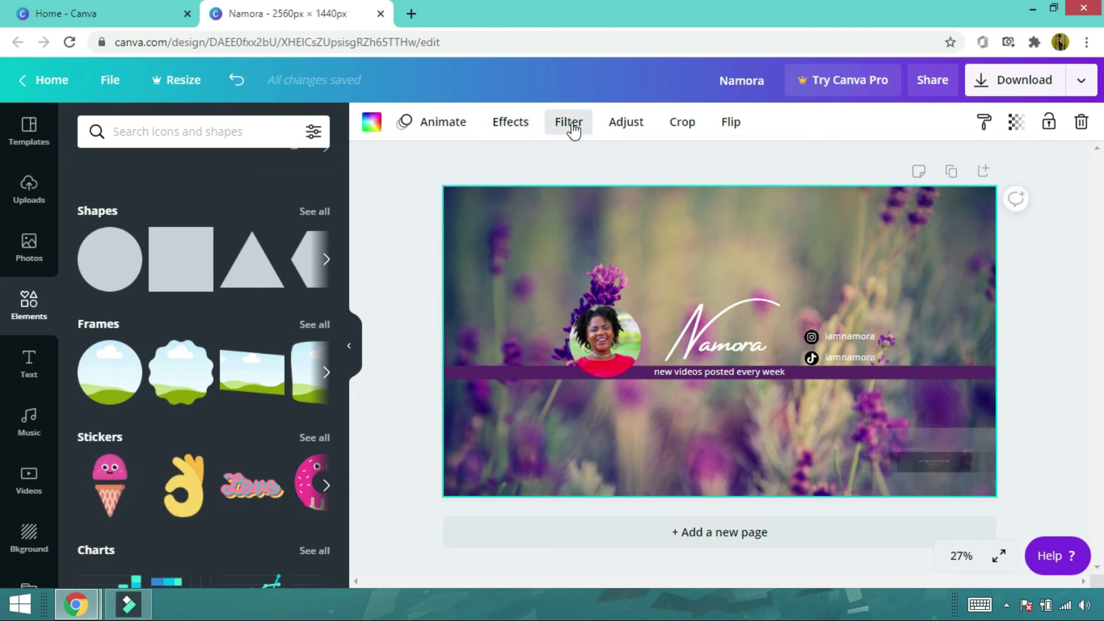
left_click(521, 129)
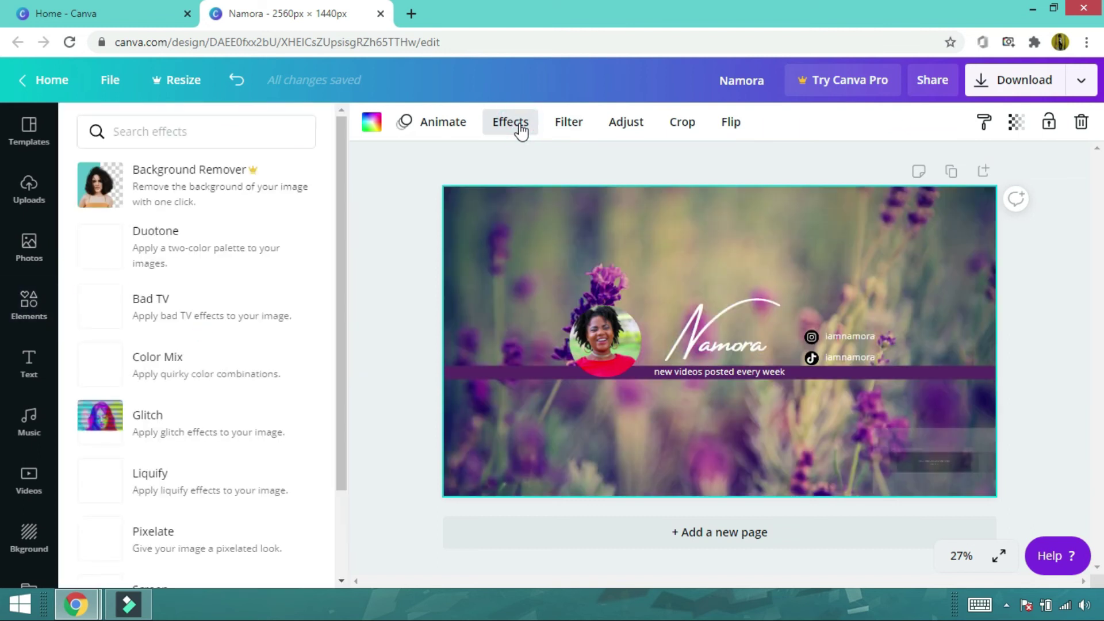
left_click(618, 129)
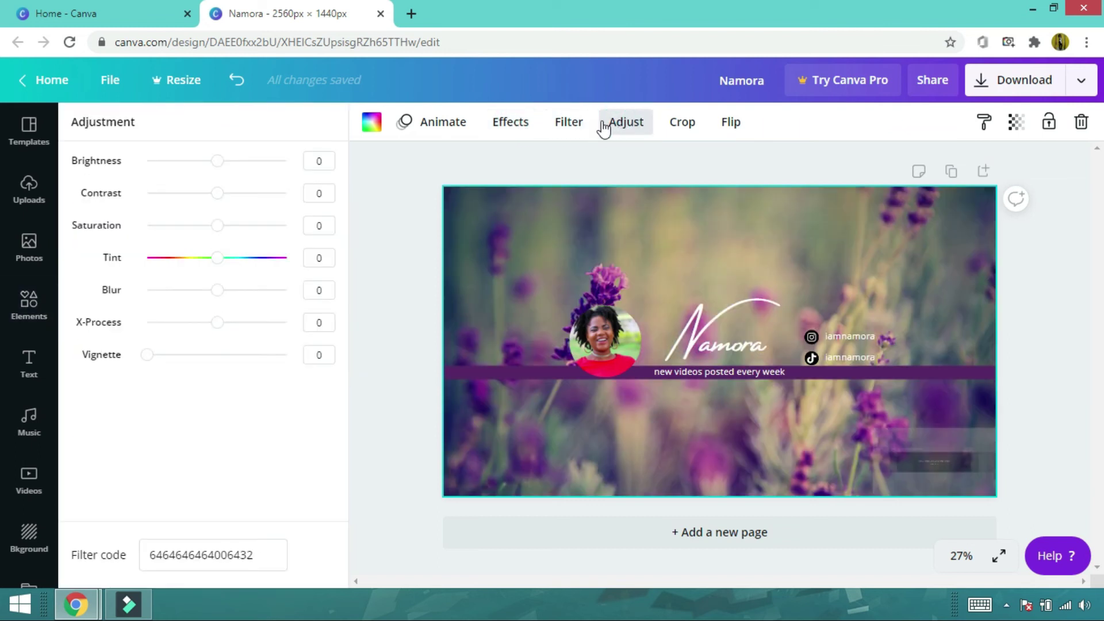
right_click(218, 164)
left_click(217, 164)
left_click_drag(217, 163, 183, 169)
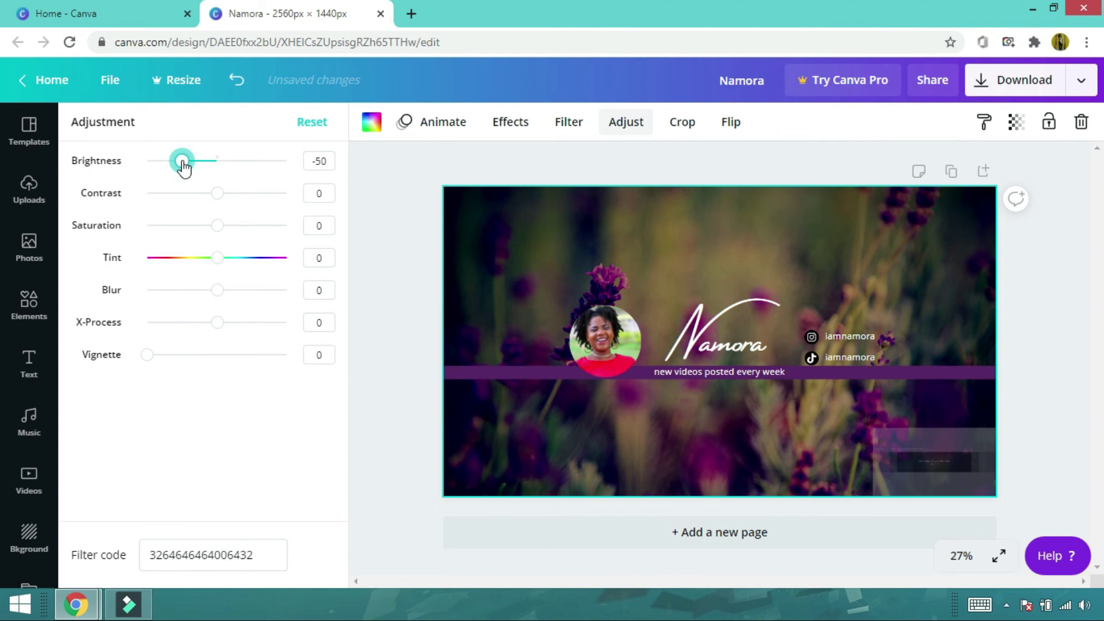
left_click_drag(183, 169, 181, 168)
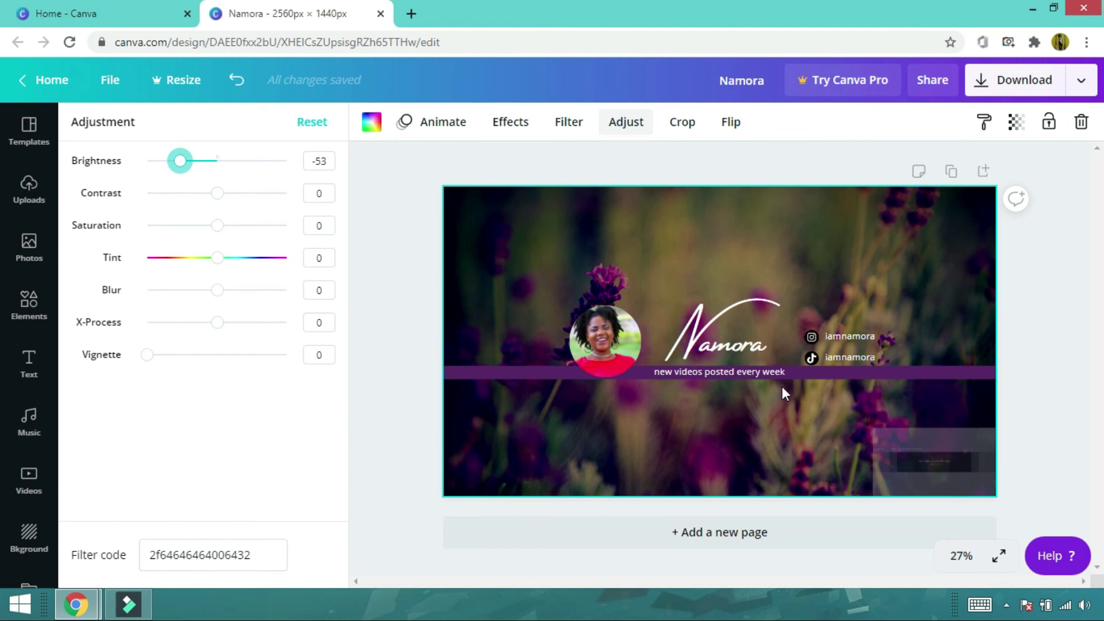
- Try the Epic, Festive and Solar filters on the circular portrait and settle on the Dare filter
left_click(609, 357)
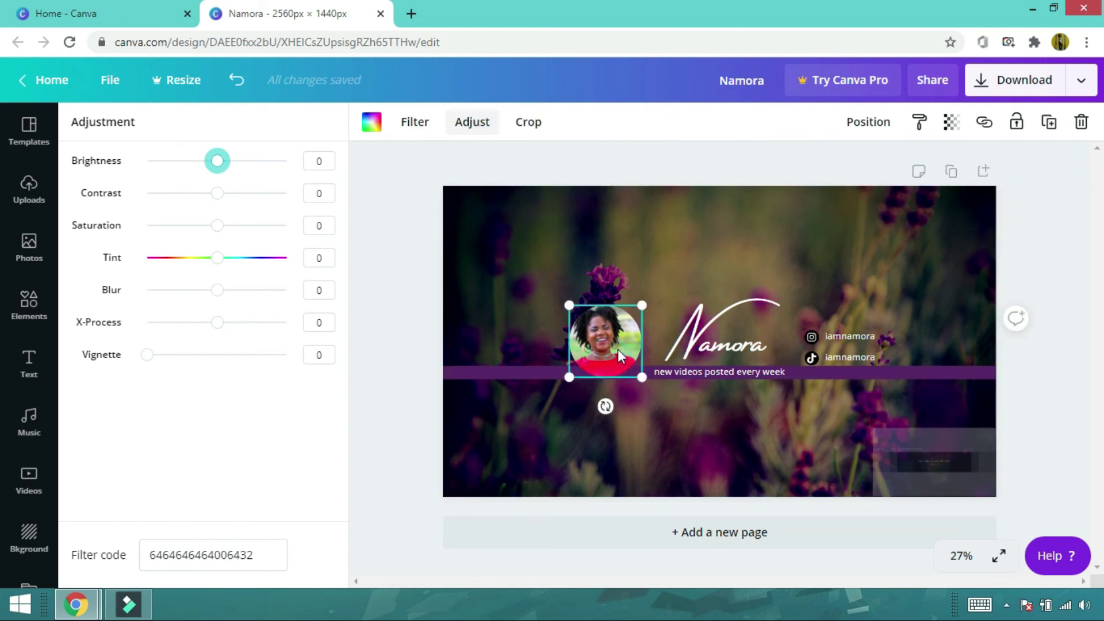
left_click(408, 122)
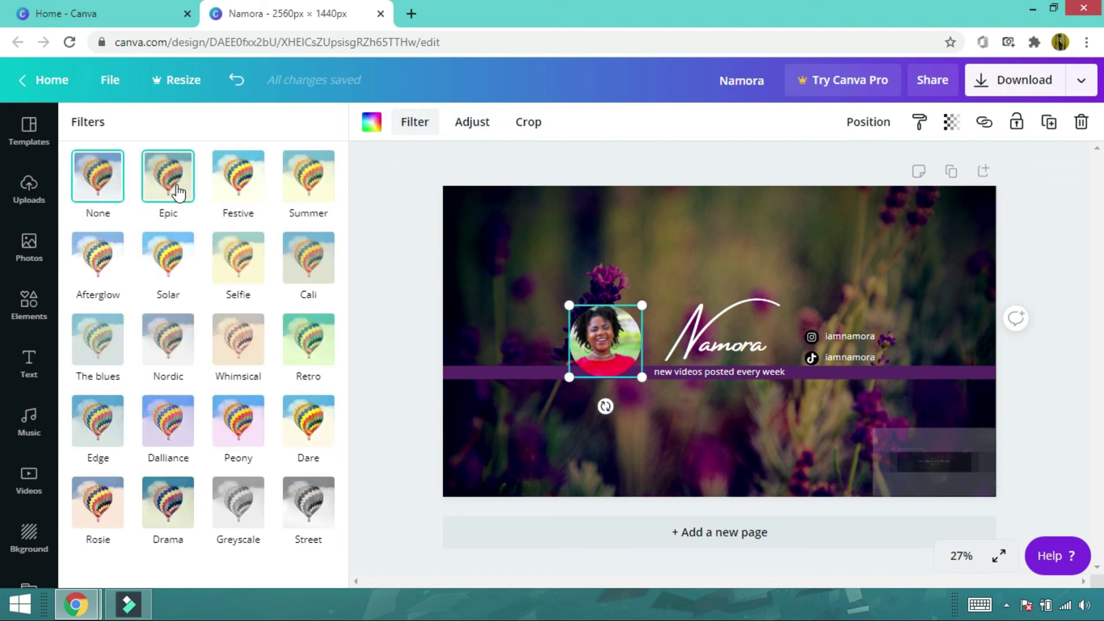
left_click(175, 186)
left_click(242, 193)
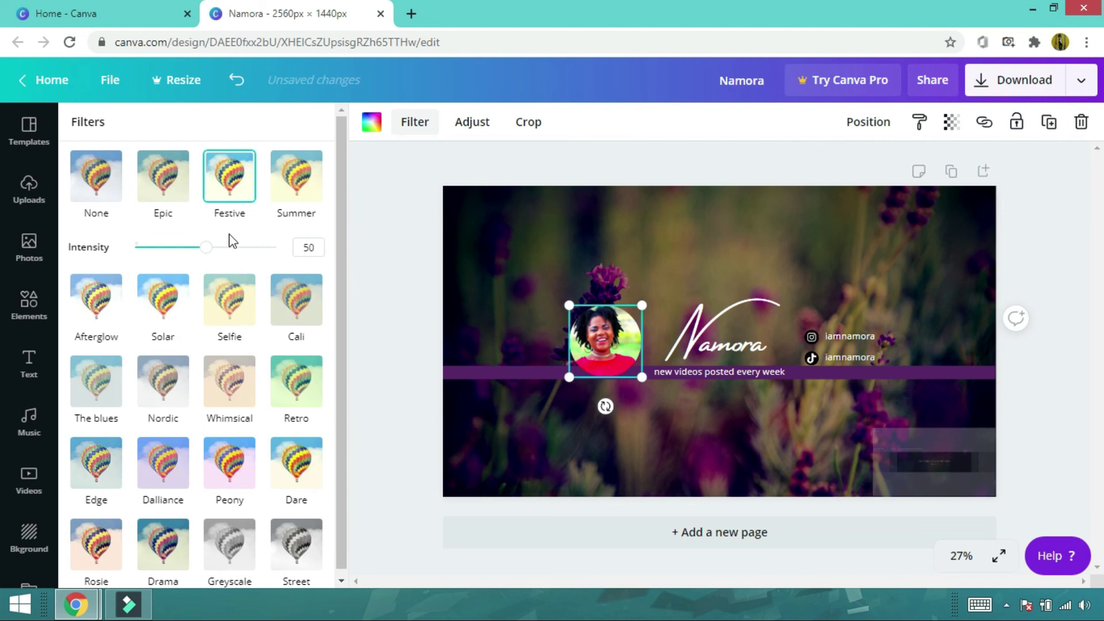
left_click(153, 306)
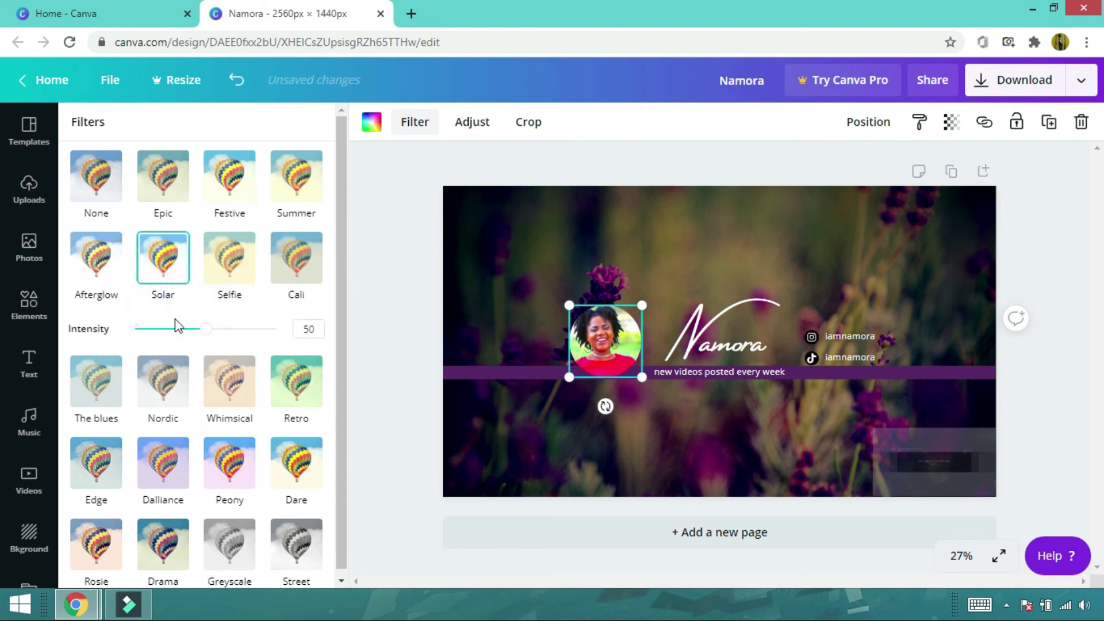
left_click(305, 468)
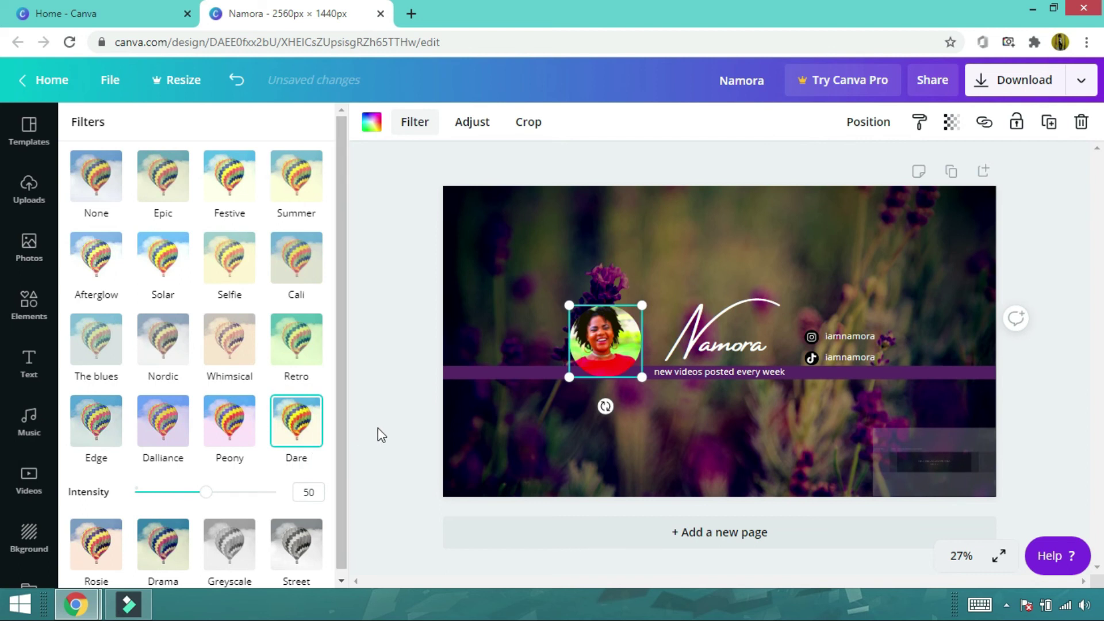
key("Escape")
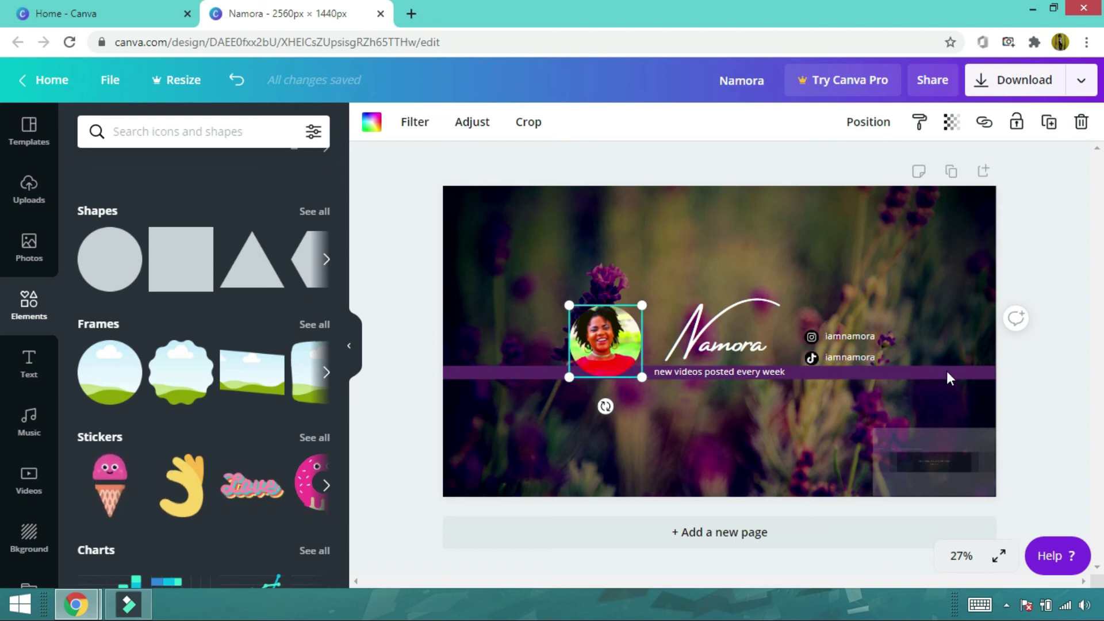
- Move the TikTok handle text aside and shift the Instagram and TikTok icons slightly upward, clear of the purple strip
mouse_move(915, 357)
left_mouse_down()
mouse_move(896, 351)
mouse_move(924, 347)
left_mouse_up()
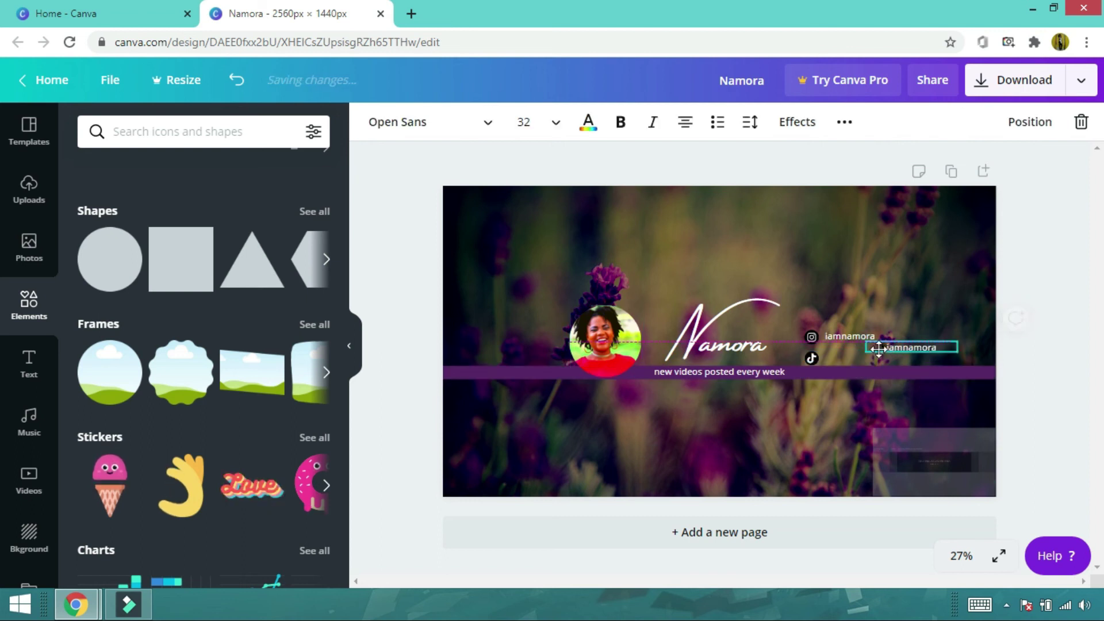
left_click(809, 344)
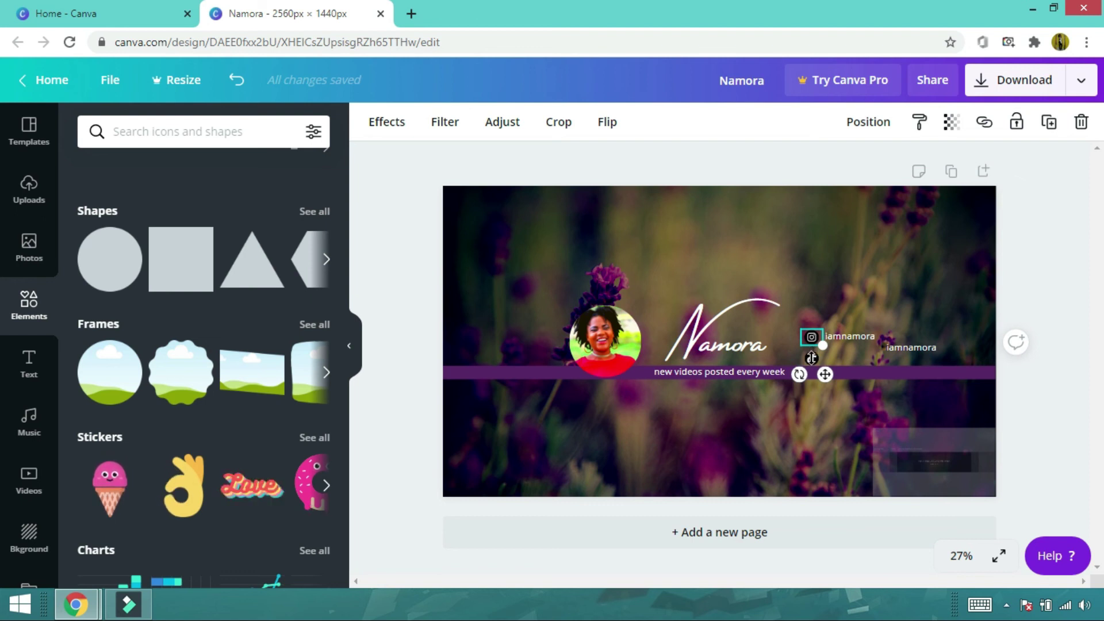
key("Up")
key("Up")
key("Up")
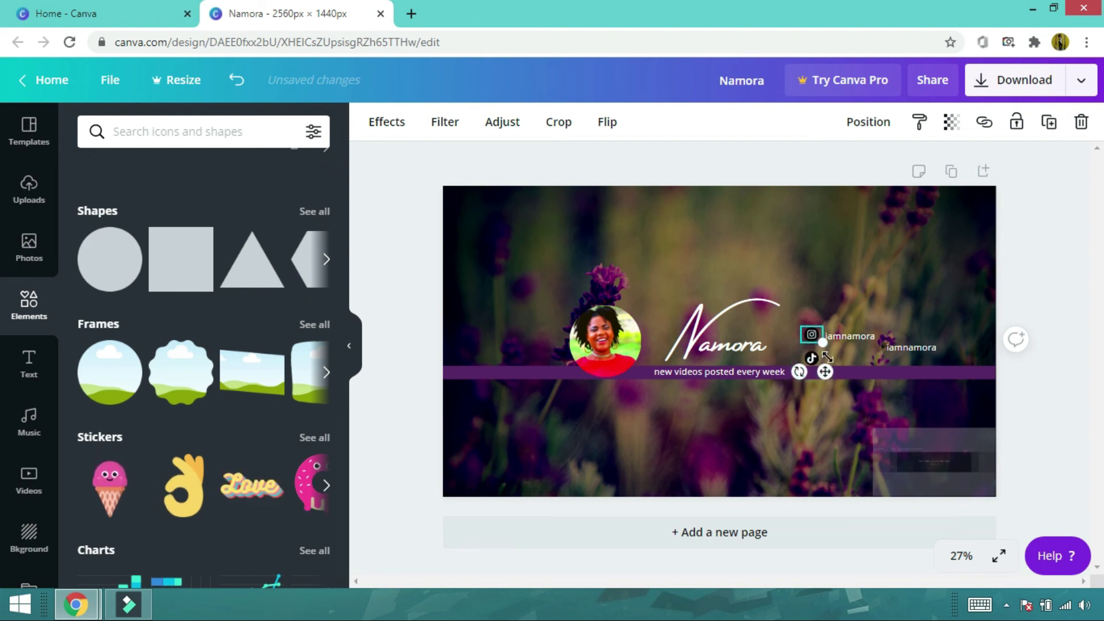
left_click(1059, 408)
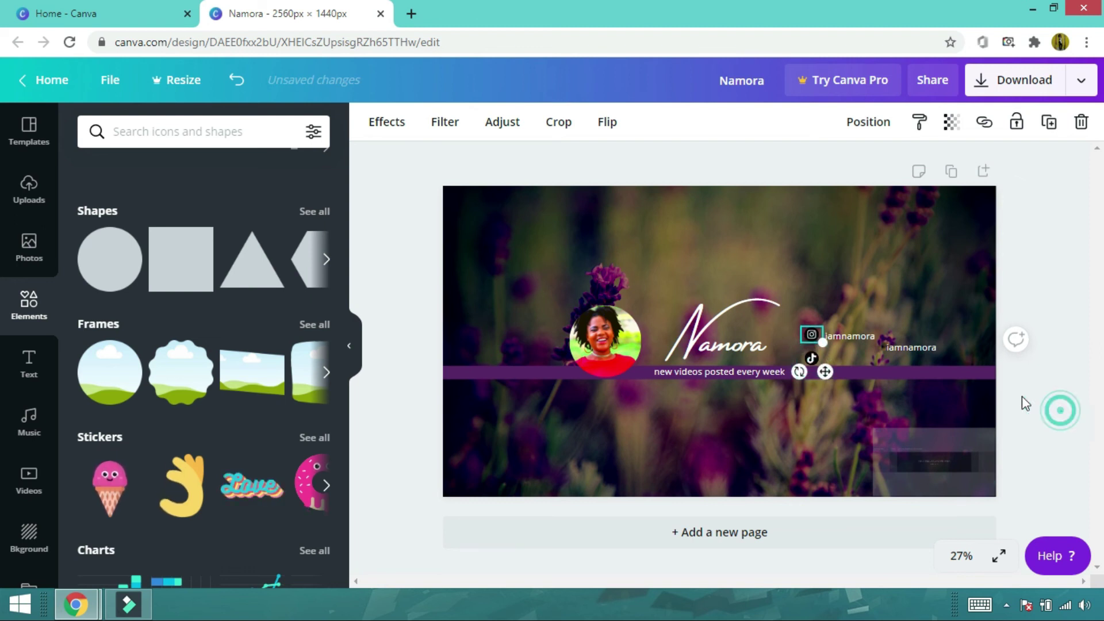
left_click(809, 357)
left_click_drag(827, 364, 828, 365)
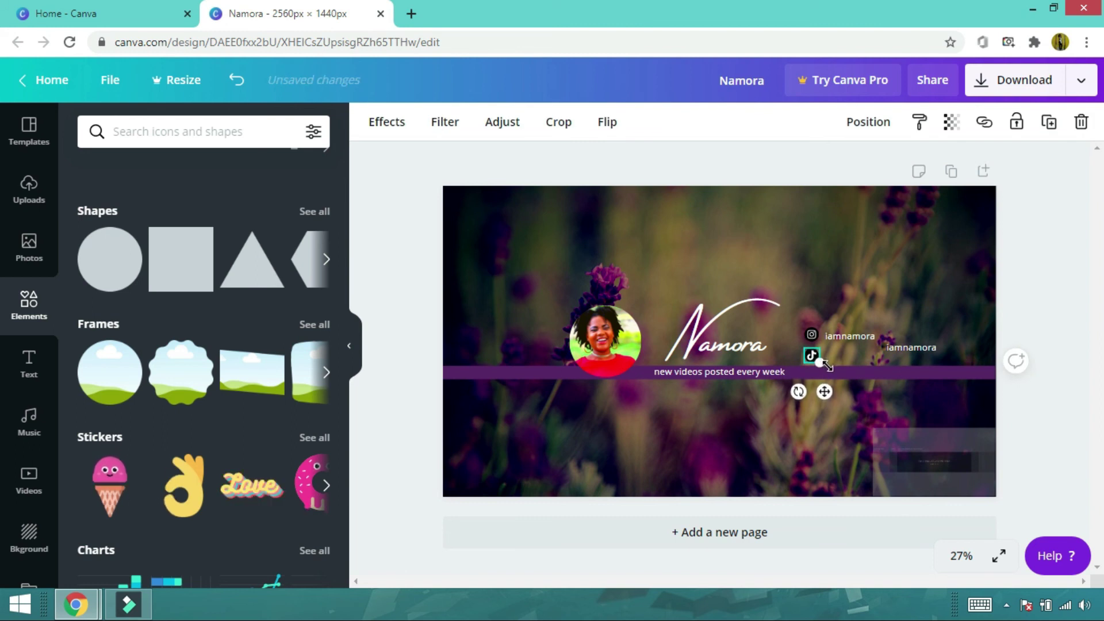
left_click(1064, 420)
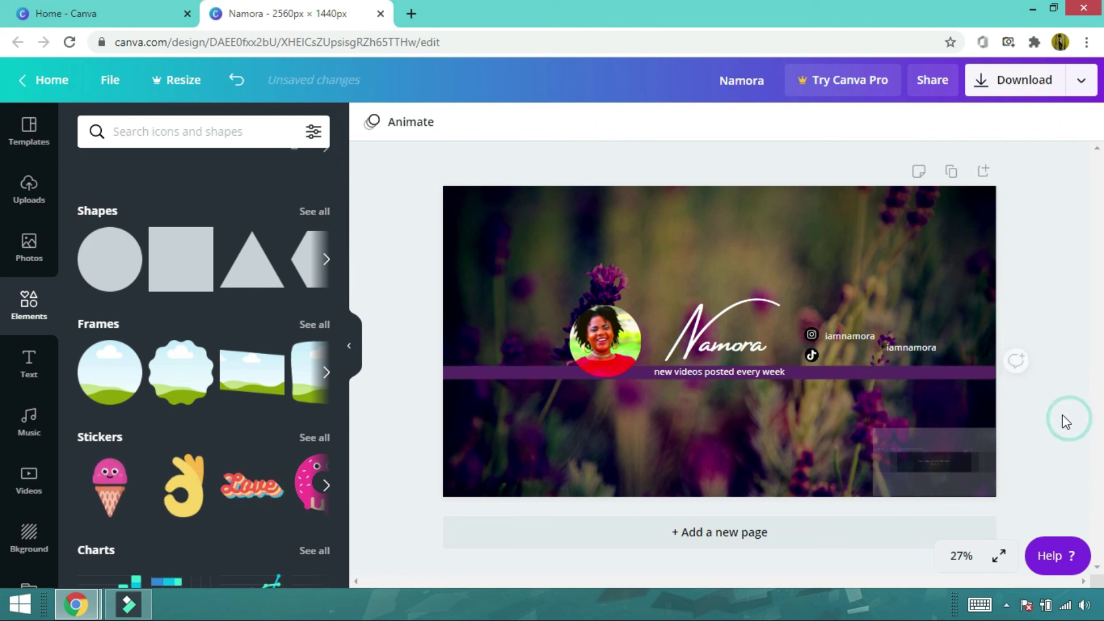
- Raise the Instagram handle level with its icon and move the TikTok handle back beside the TikTok icon
left_click(839, 335)
left_click_drag(839, 335, 838, 334)
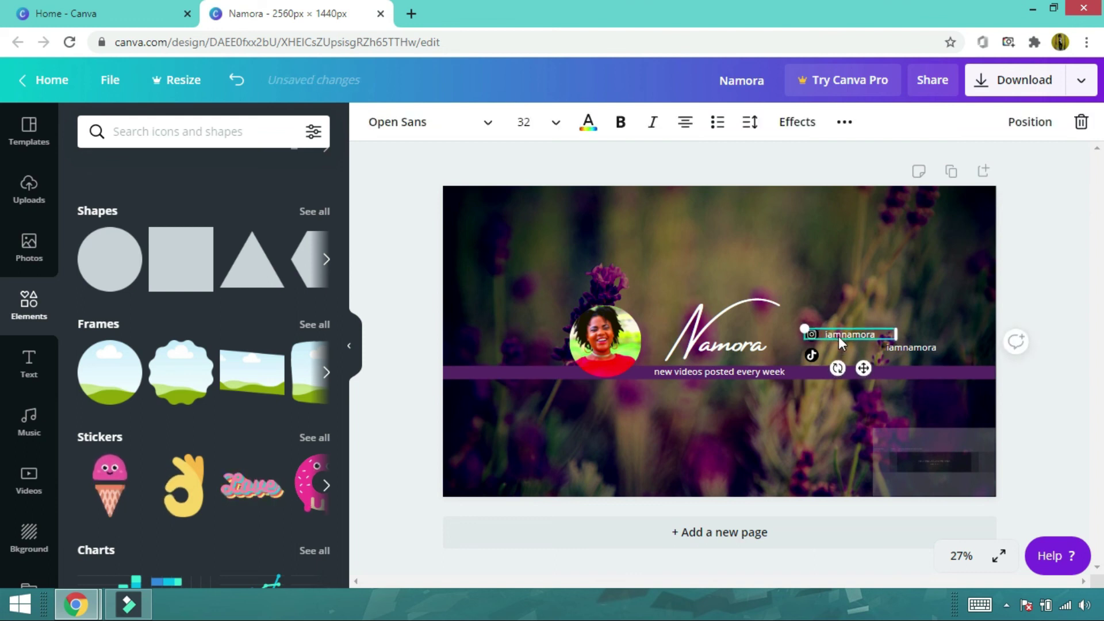
left_click(1055, 420)
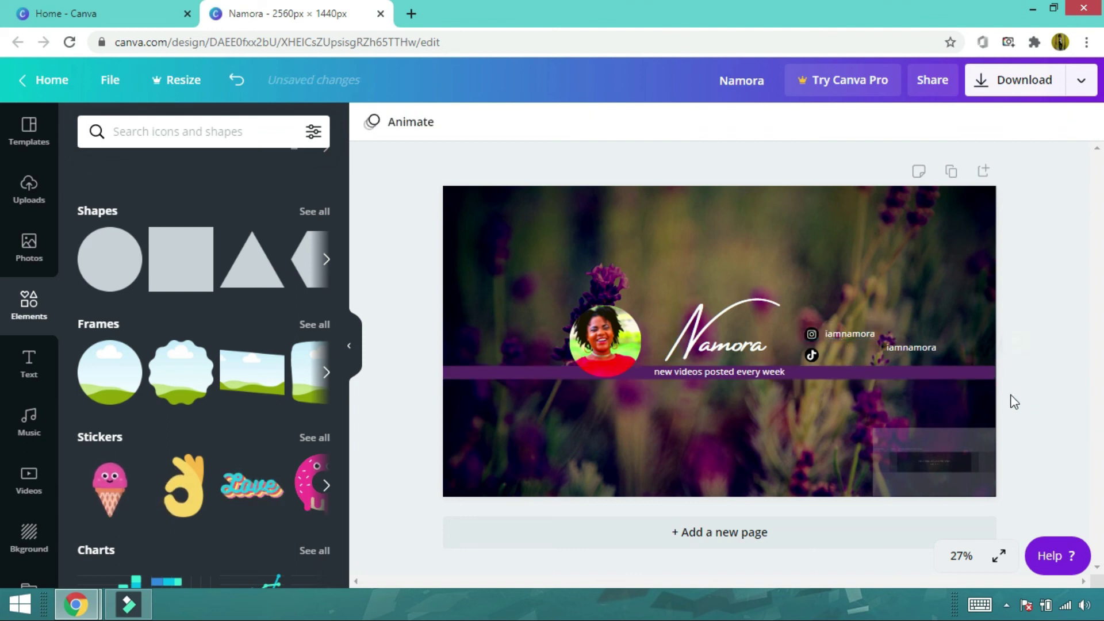
left_click(906, 354)
left_click_drag(905, 354, 846, 358)
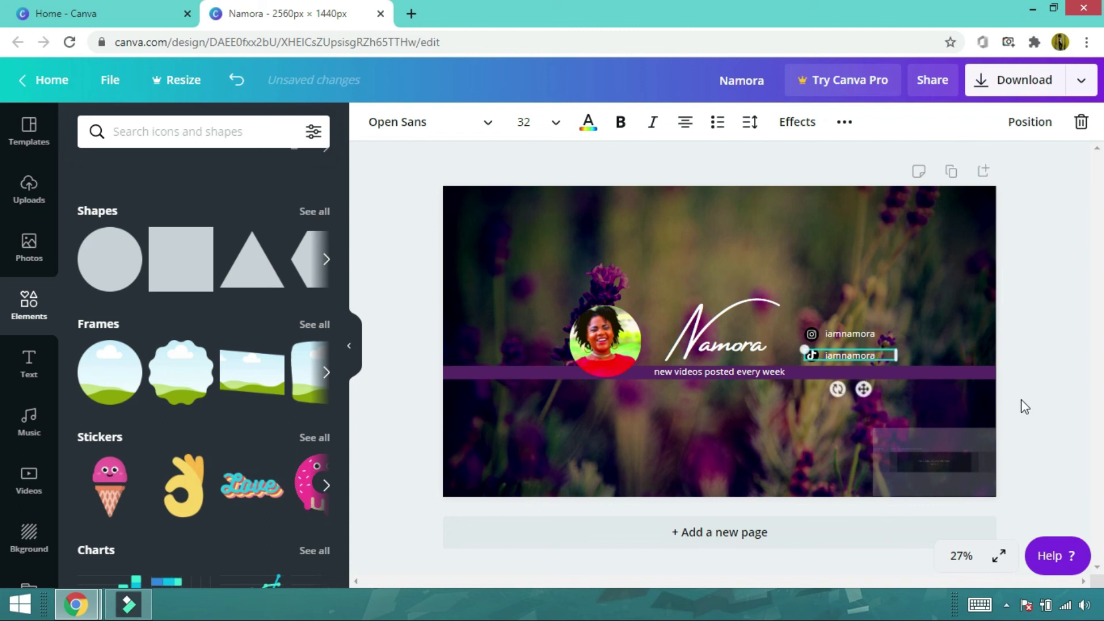
left_click(1061, 413)
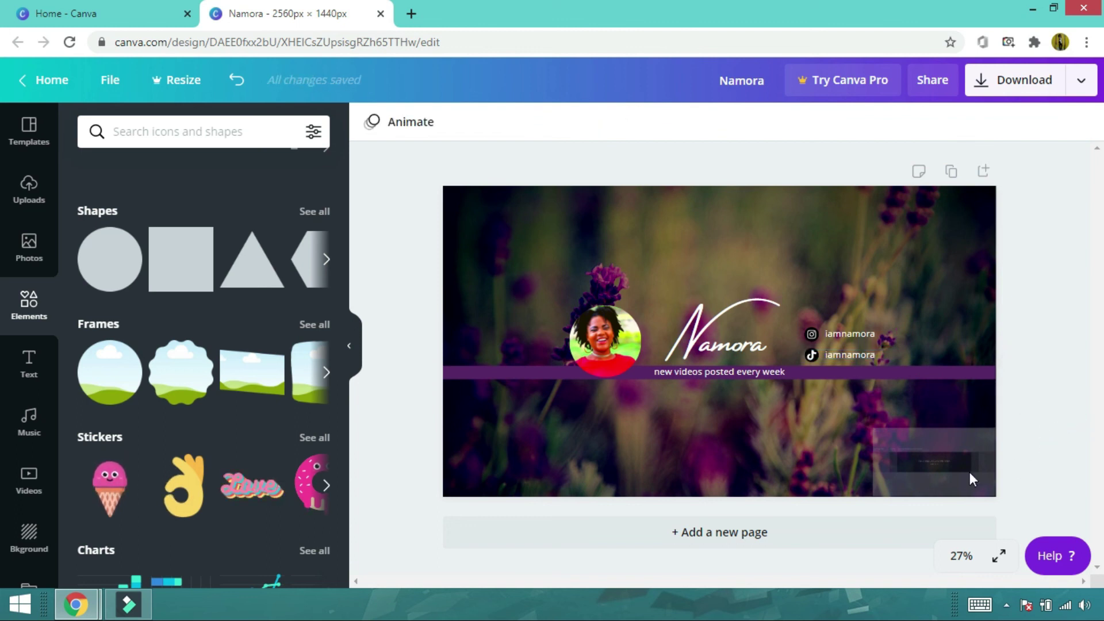
left_click(906, 469)
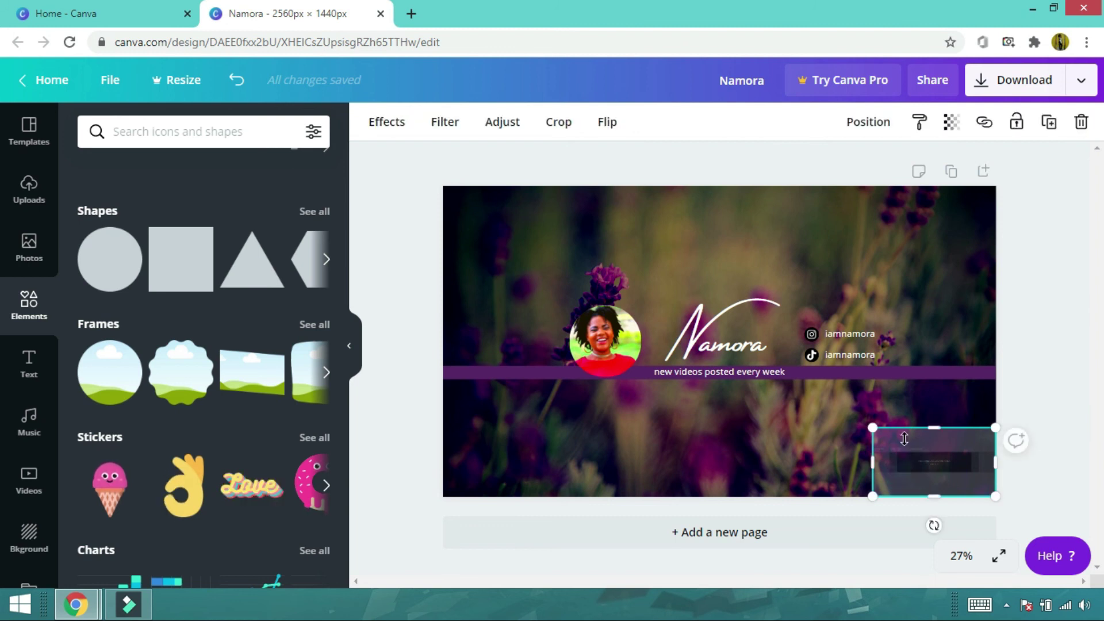
left_click(1049, 366)
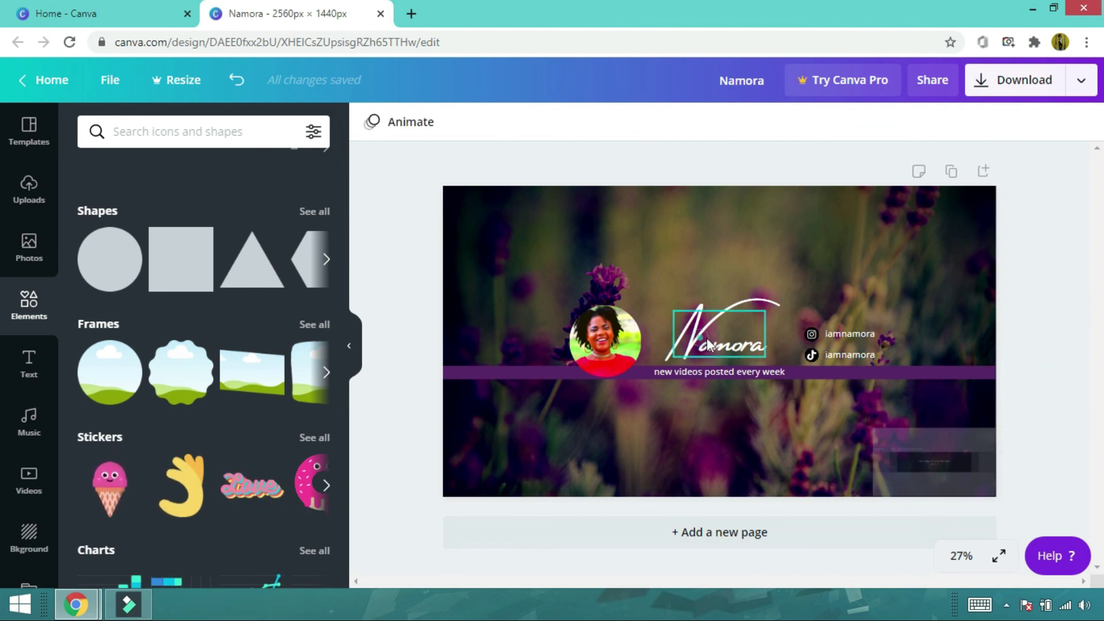
mouse_move(695, 338)
left_mouse_down()
mouse_move(730, 340)
mouse_move(708, 338)
left_mouse_up()
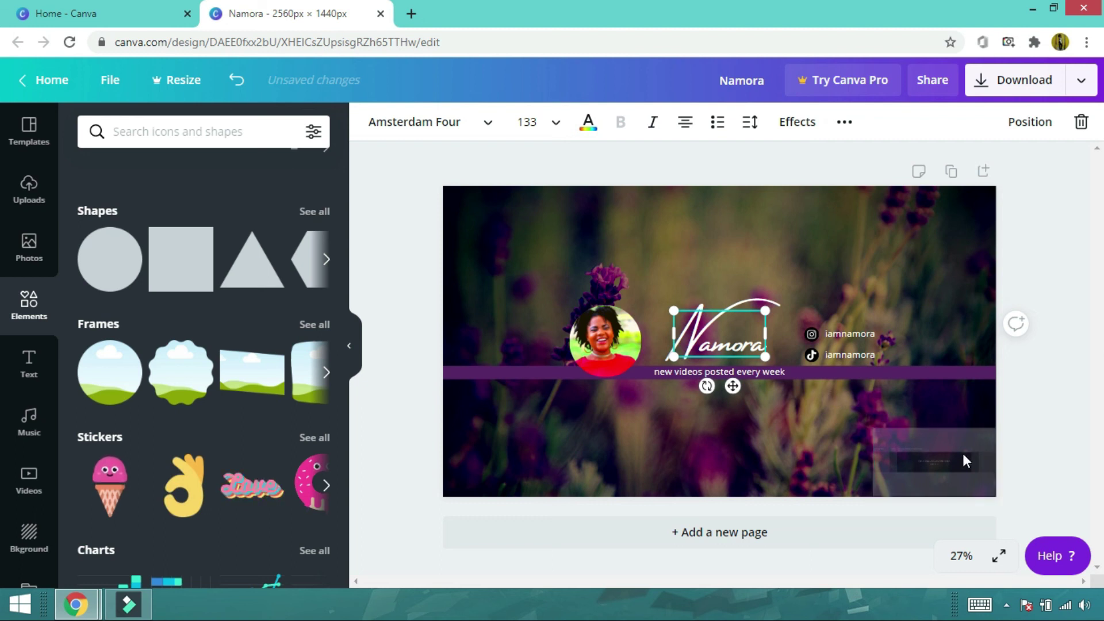
- Enlarge the semi-transparent banner template overlay to cover the whole banner, about 2,557 × 1,438 px, for checking the safe area
left_click(940, 454)
left_click_drag(872, 427, 447, 181)
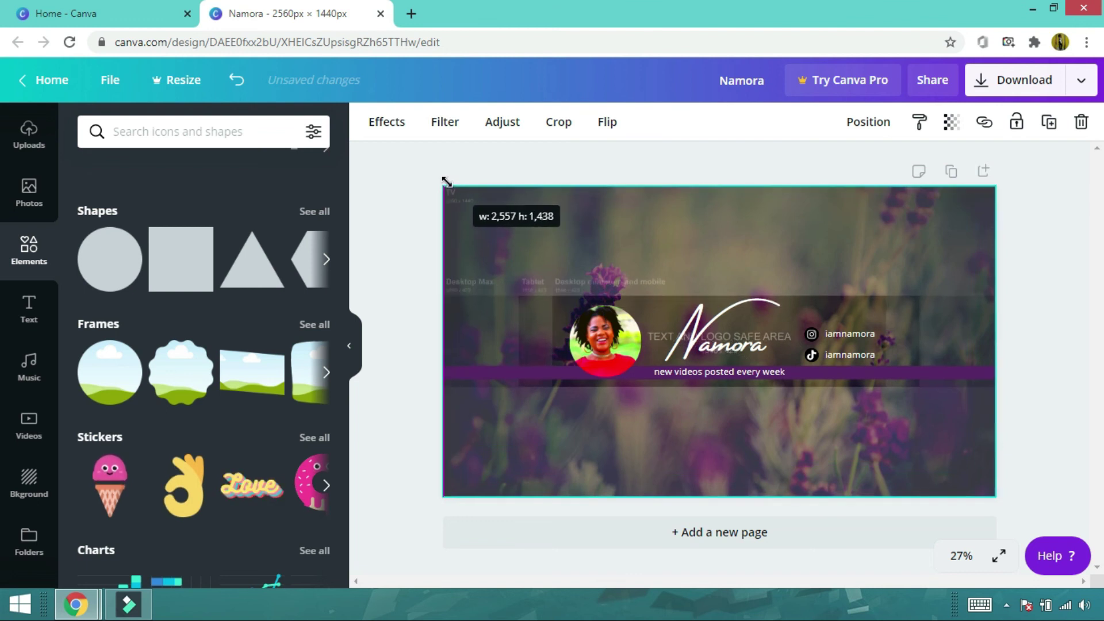
left_click(405, 284)
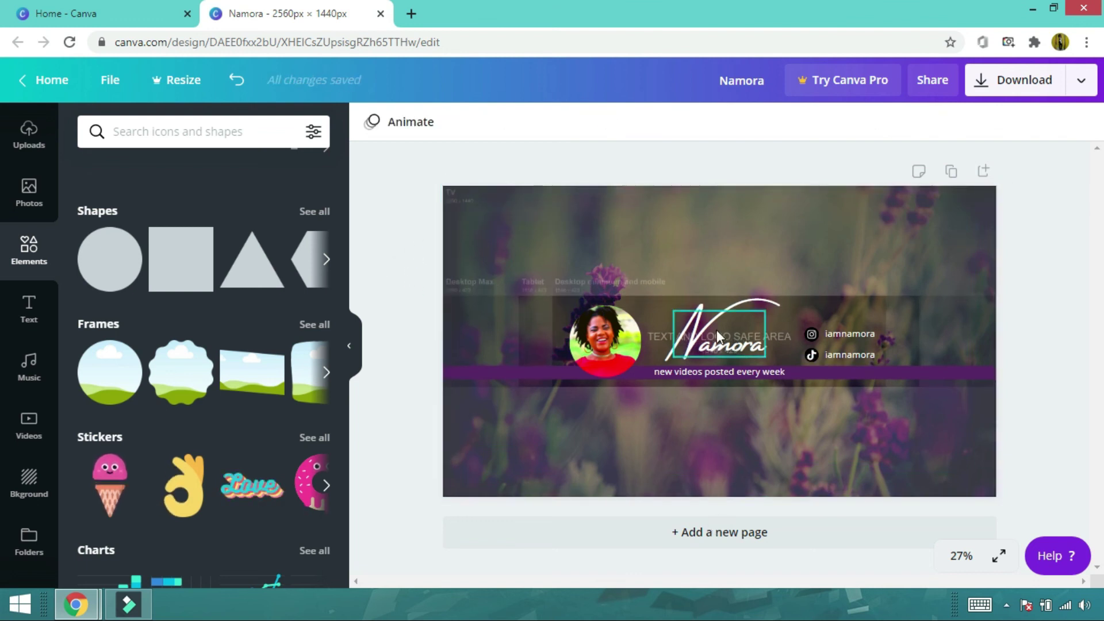
- Nudge the heading, the purple strip and the "new videos posted every week" subheading slightly downward, keeping the subheading centred on the strip
left_click(759, 327)
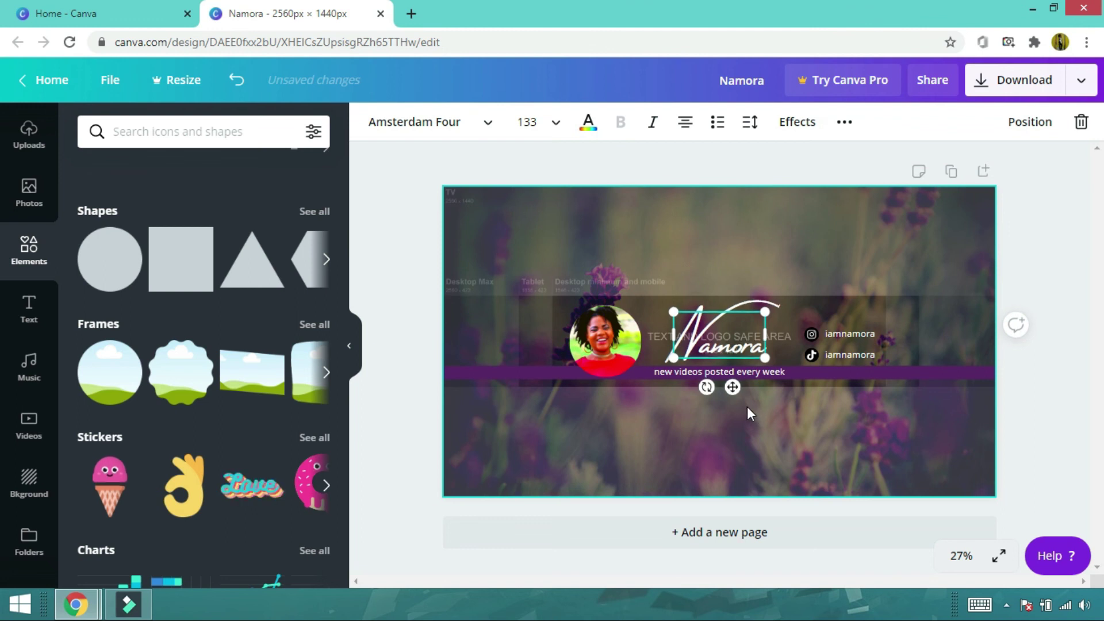
left_click(820, 384)
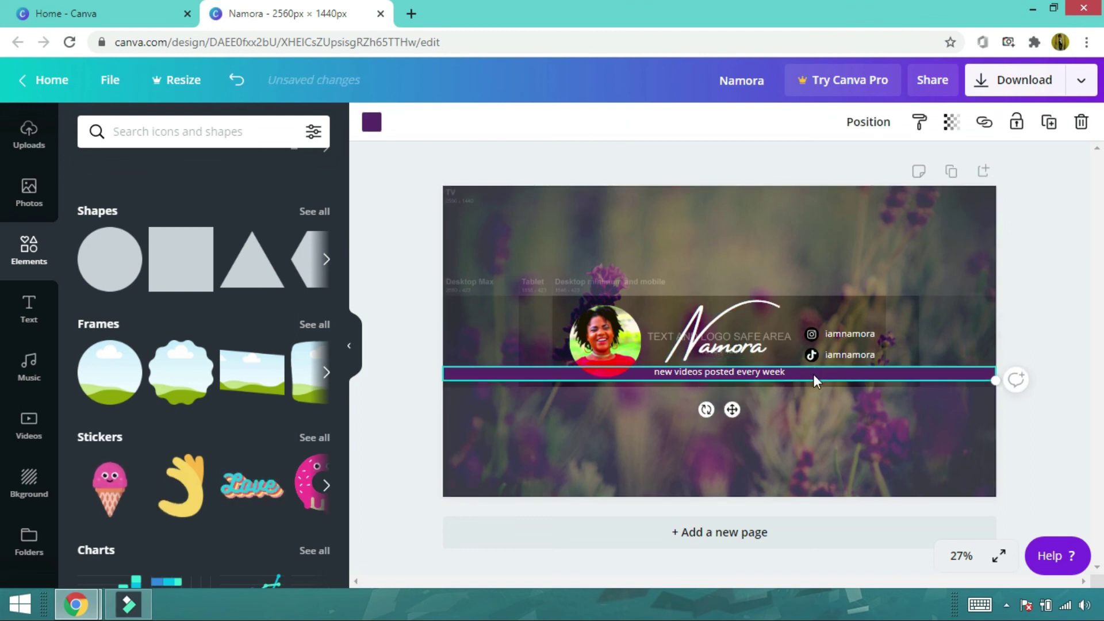
left_click(763, 373)
left_click(761, 370)
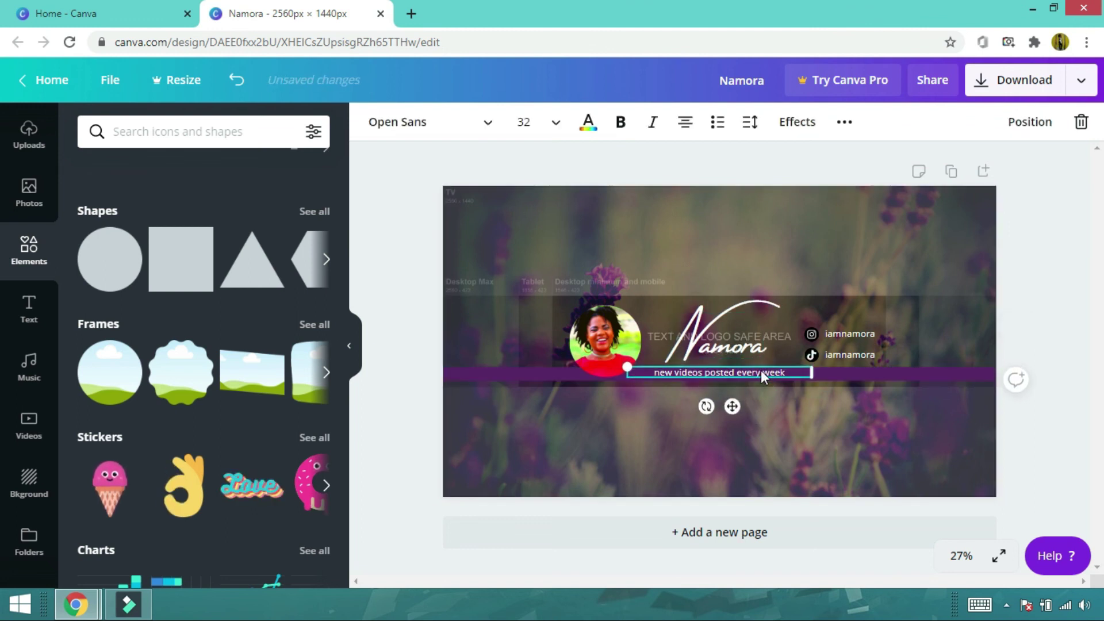
left_click(1039, 442)
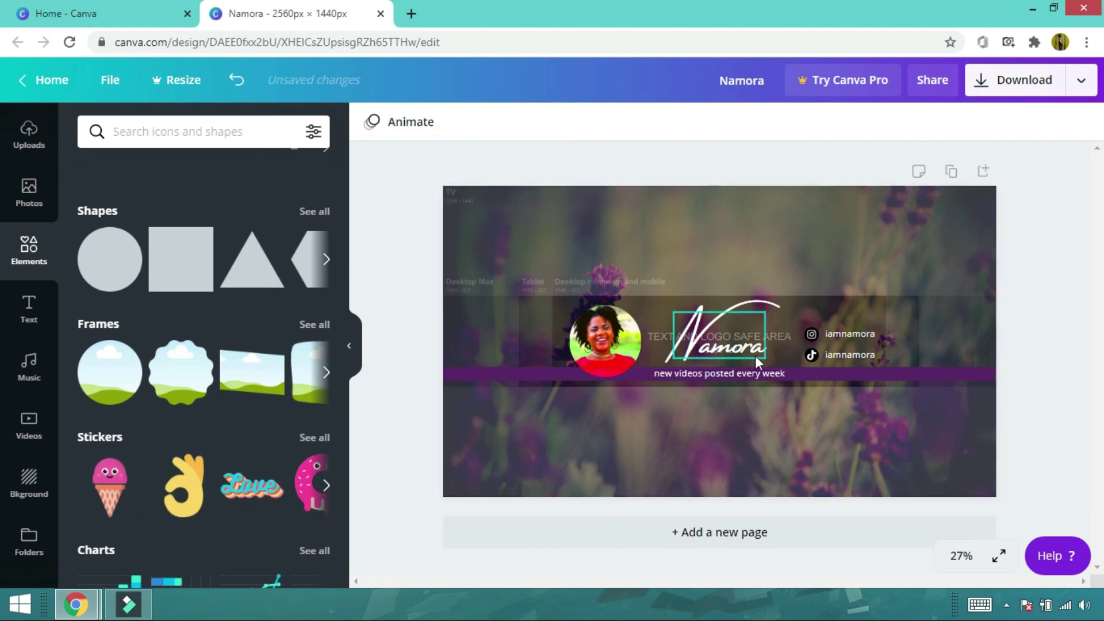
left_click(764, 374)
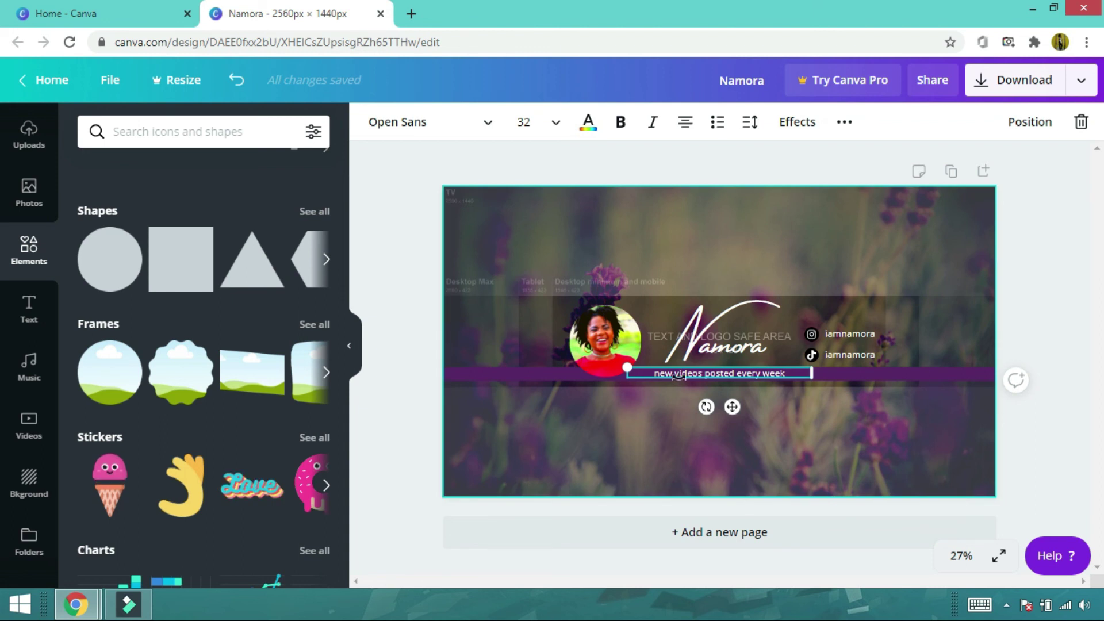
- Move the circular portrait slightly left, away from the heading, keeping it inside the template's text and logo safe area
left_click(607, 338)
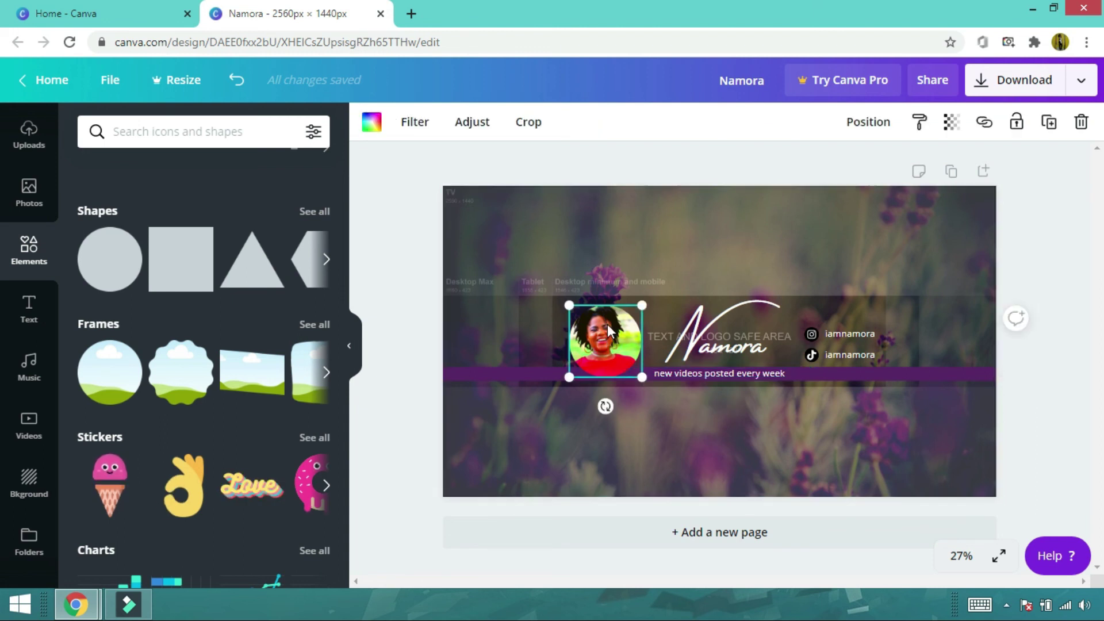
left_click(716, 340)
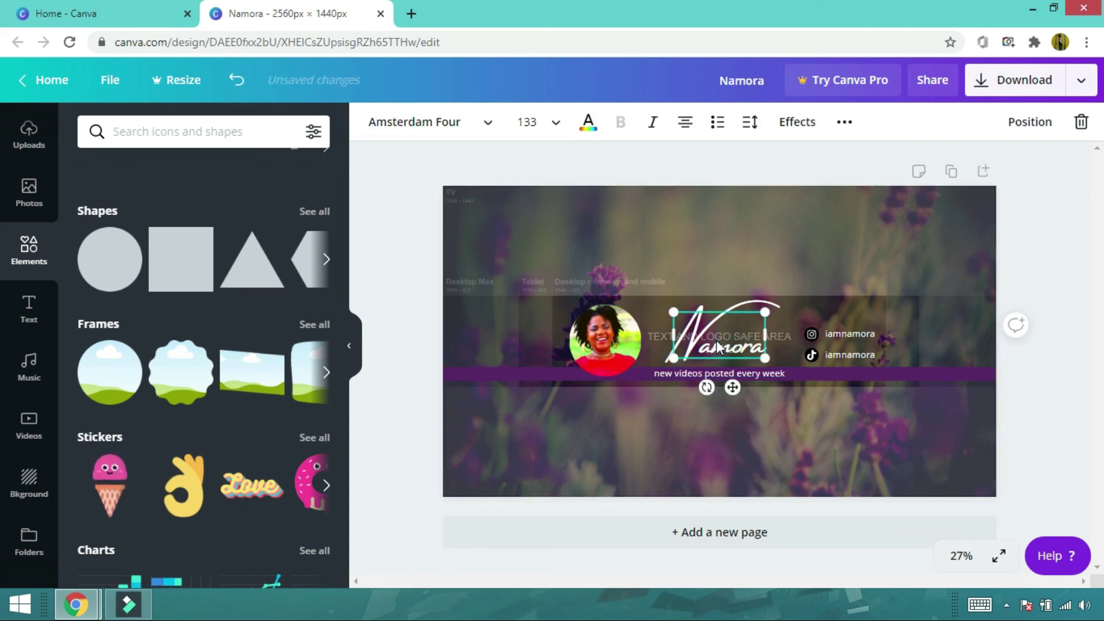
left_click(575, 348)
left_click_drag(575, 348, 576, 347)
left_click(577, 350)
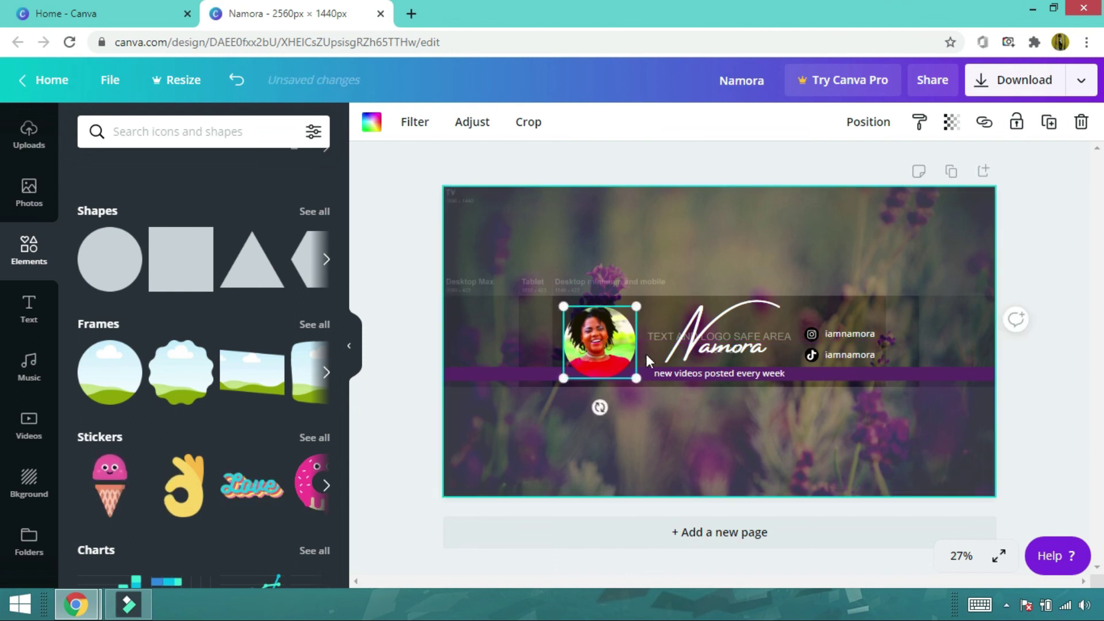
left_click(1054, 388)
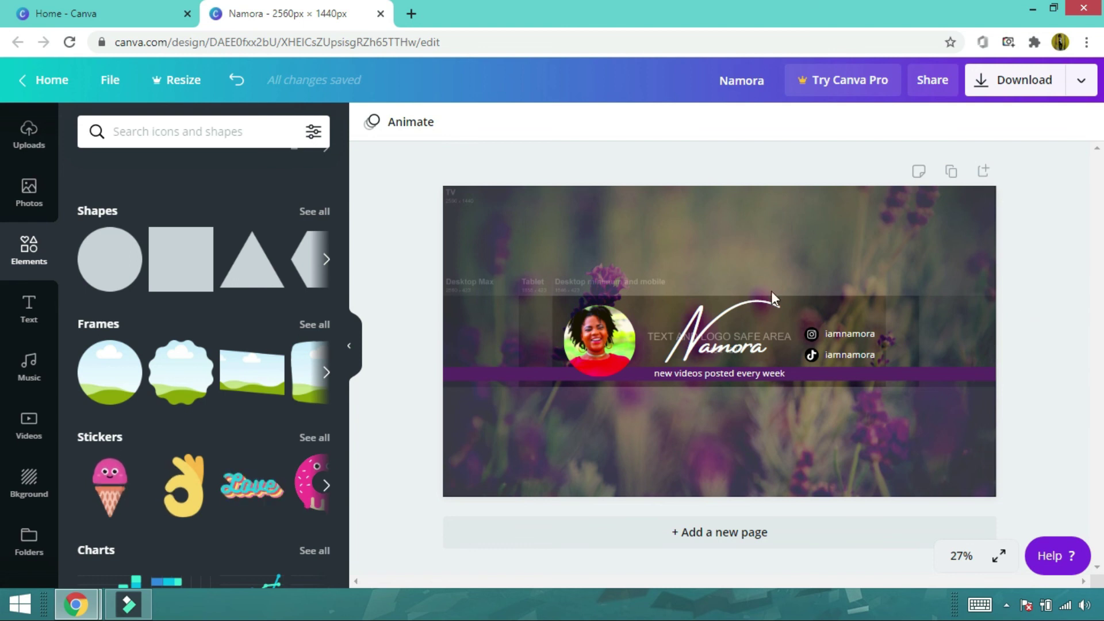
- Delete the semi-transparent banner template overlay and hide the elements library to view the finished banner
left_click(527, 227)
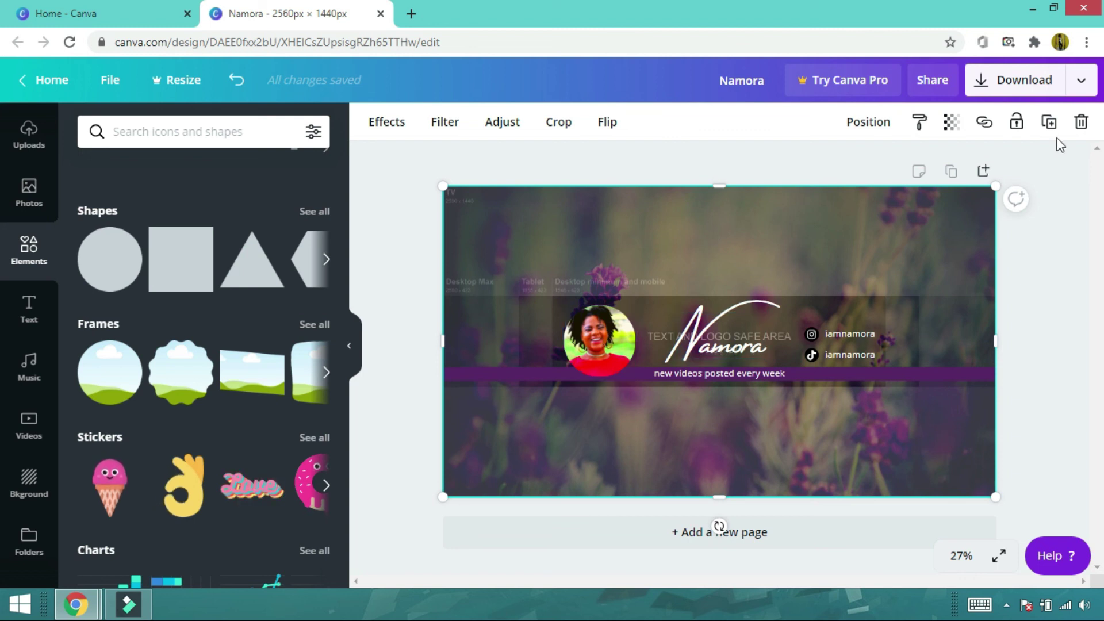
left_click(1081, 122)
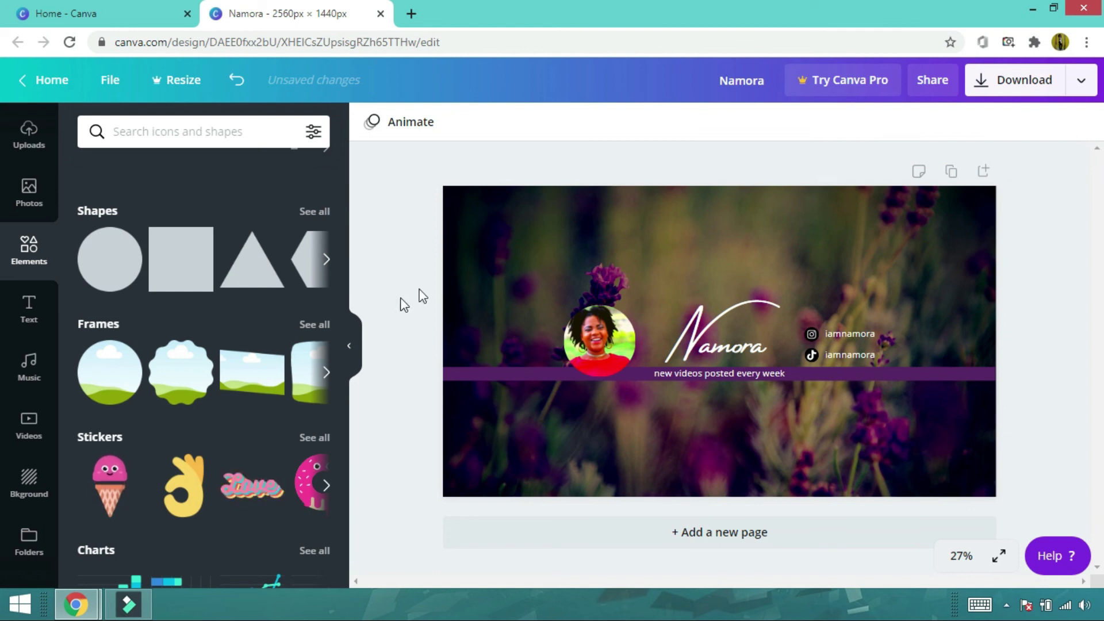
left_click(349, 345)
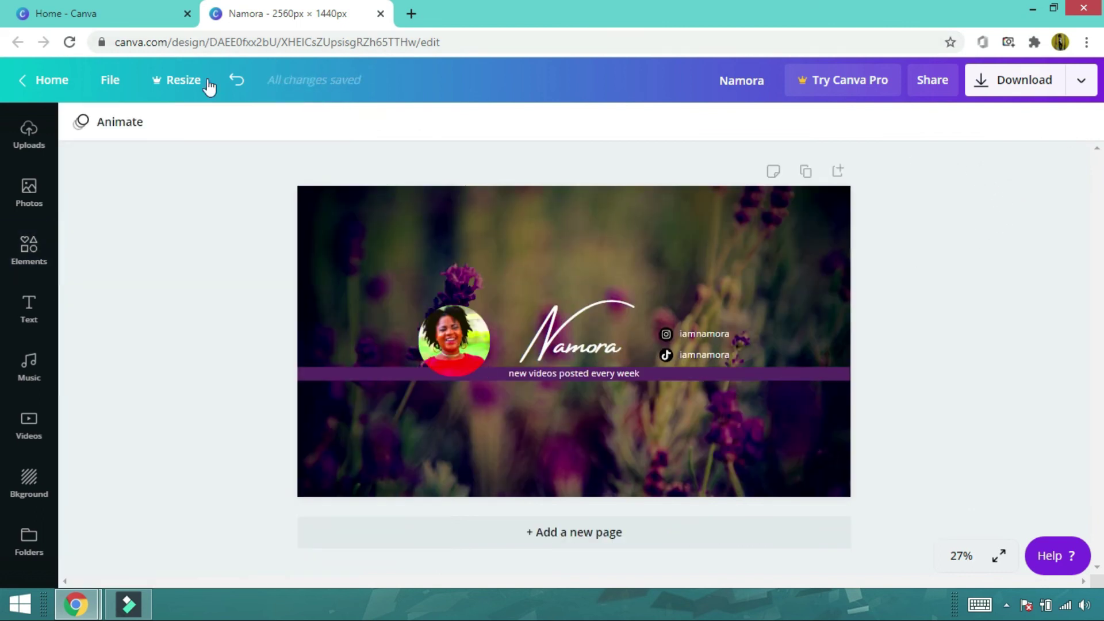
- Save the finished banner design, download it as a PNG and dismiss the Canva Pro trial offer
left_click(117, 85)
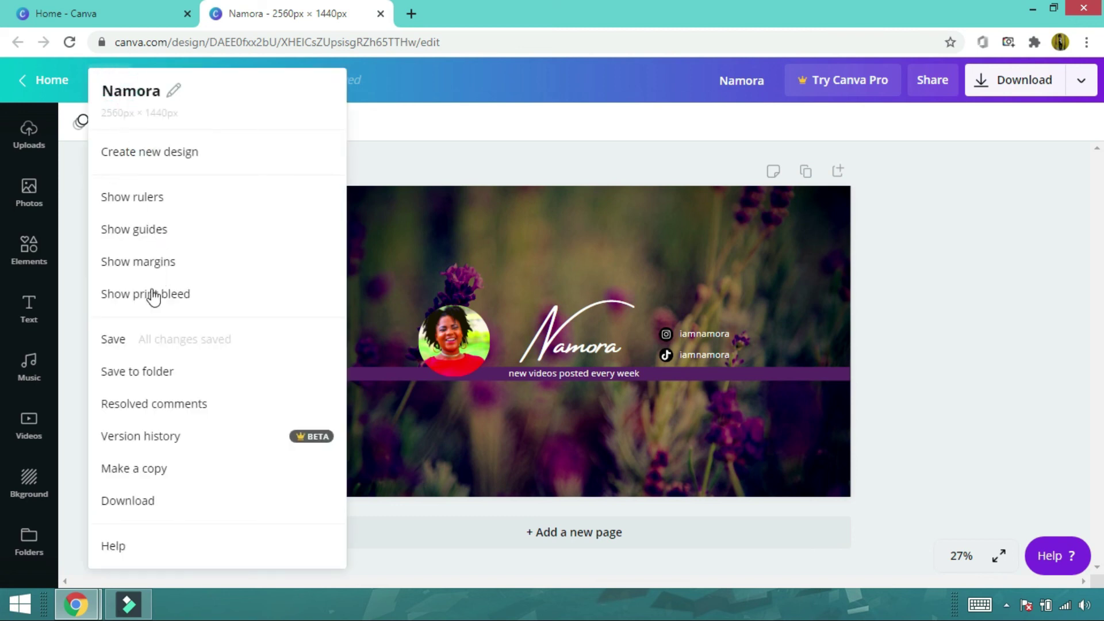
left_click(134, 346)
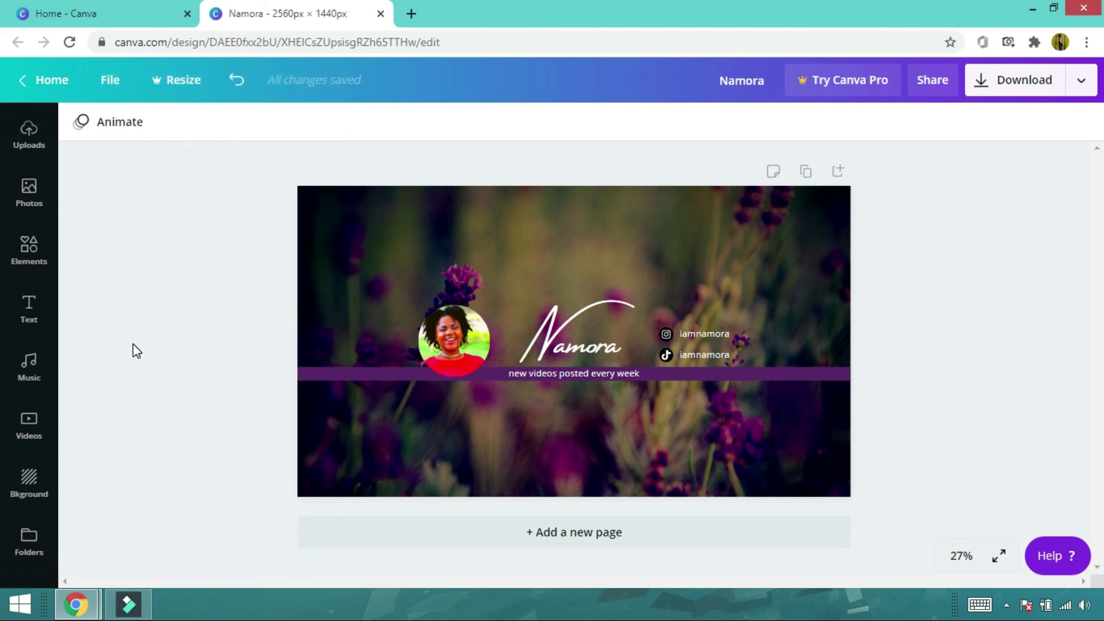
left_click(1081, 82)
left_click(917, 172)
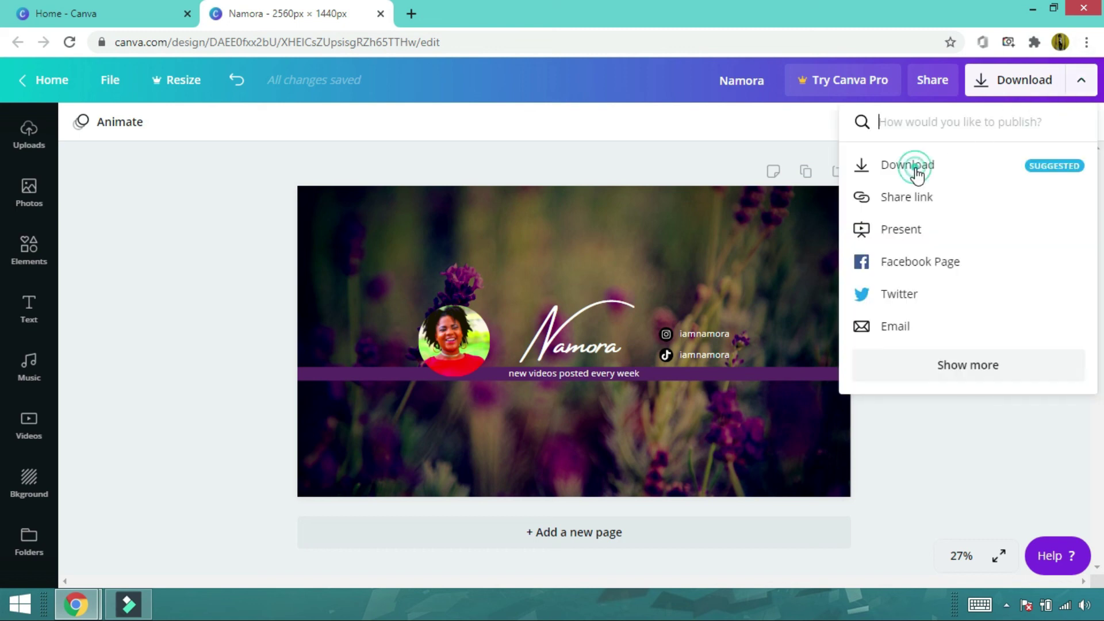
left_click(974, 352)
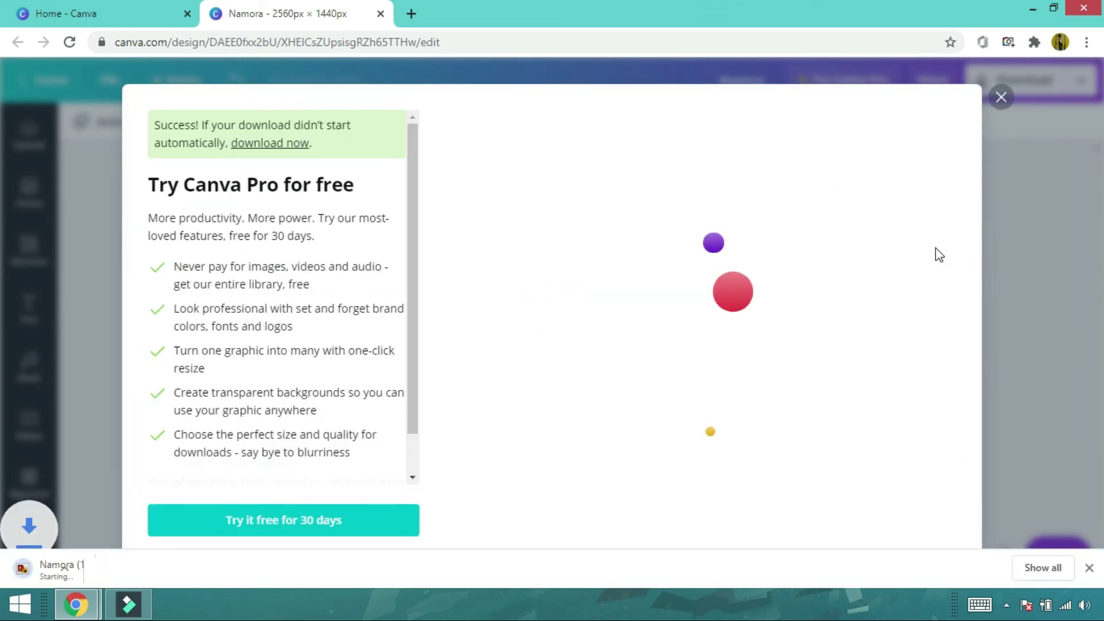
left_click(995, 87)
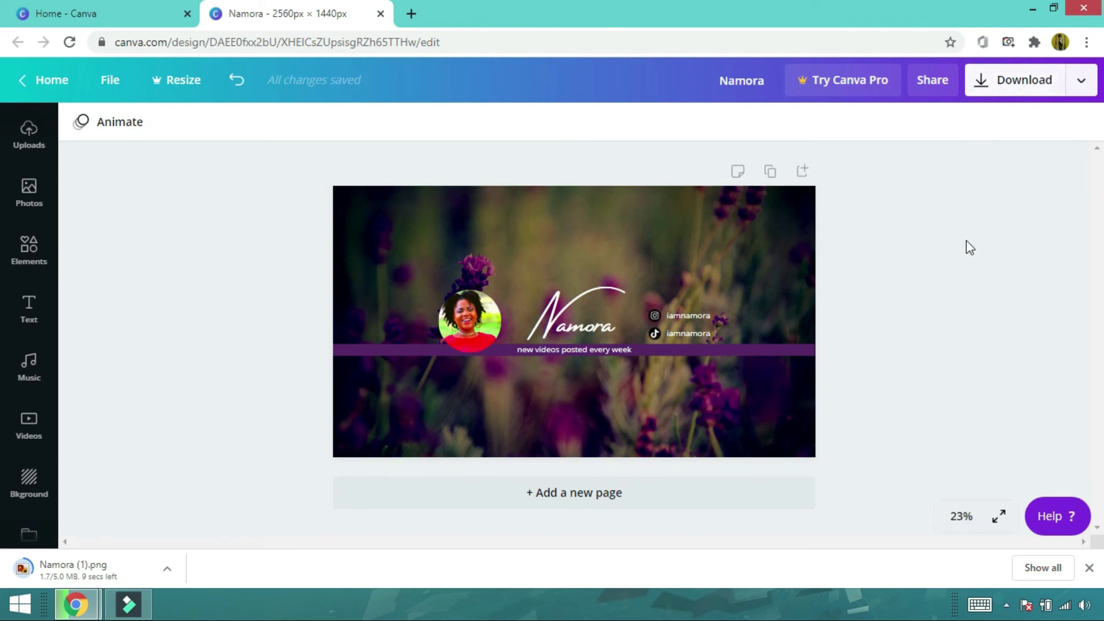